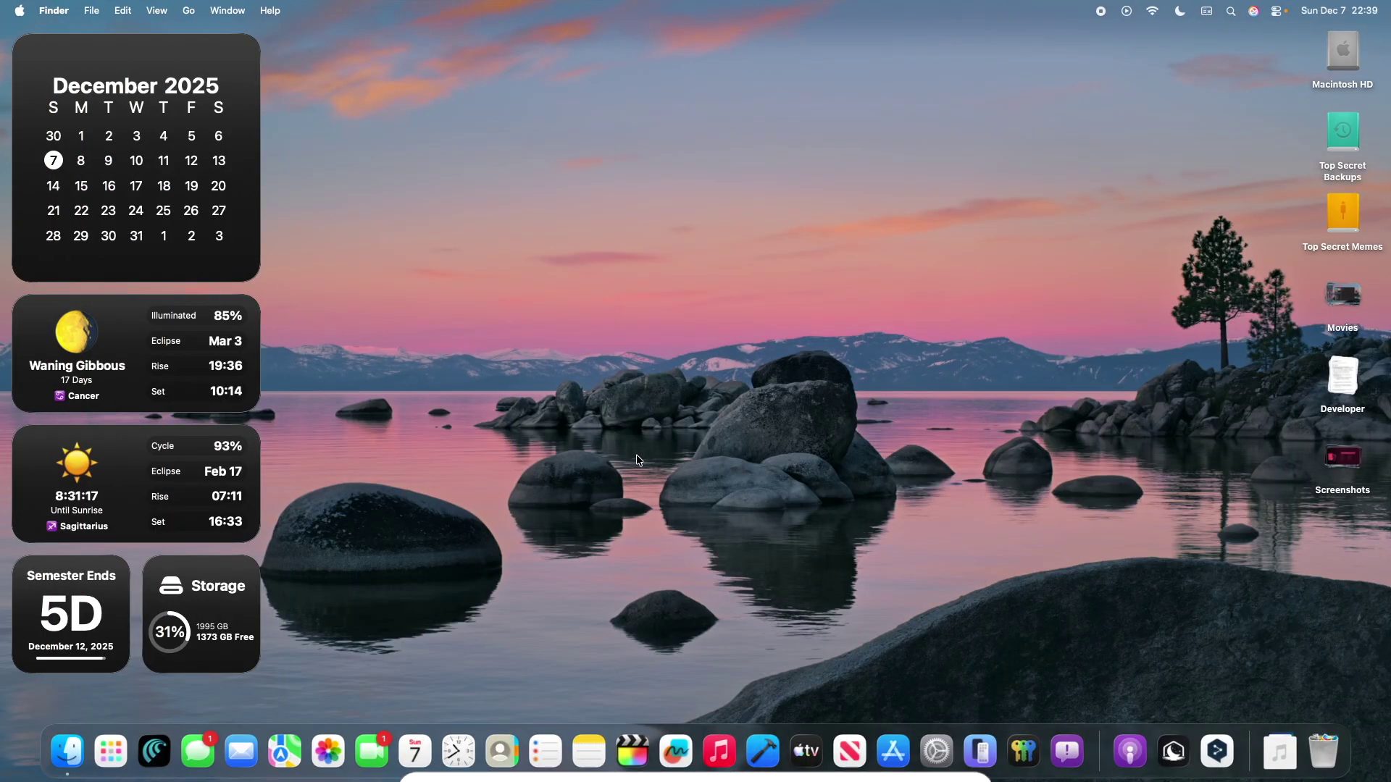
Step: Launch Safari through a Spotlight search for 'safari'
key("super+space")
type("safari")
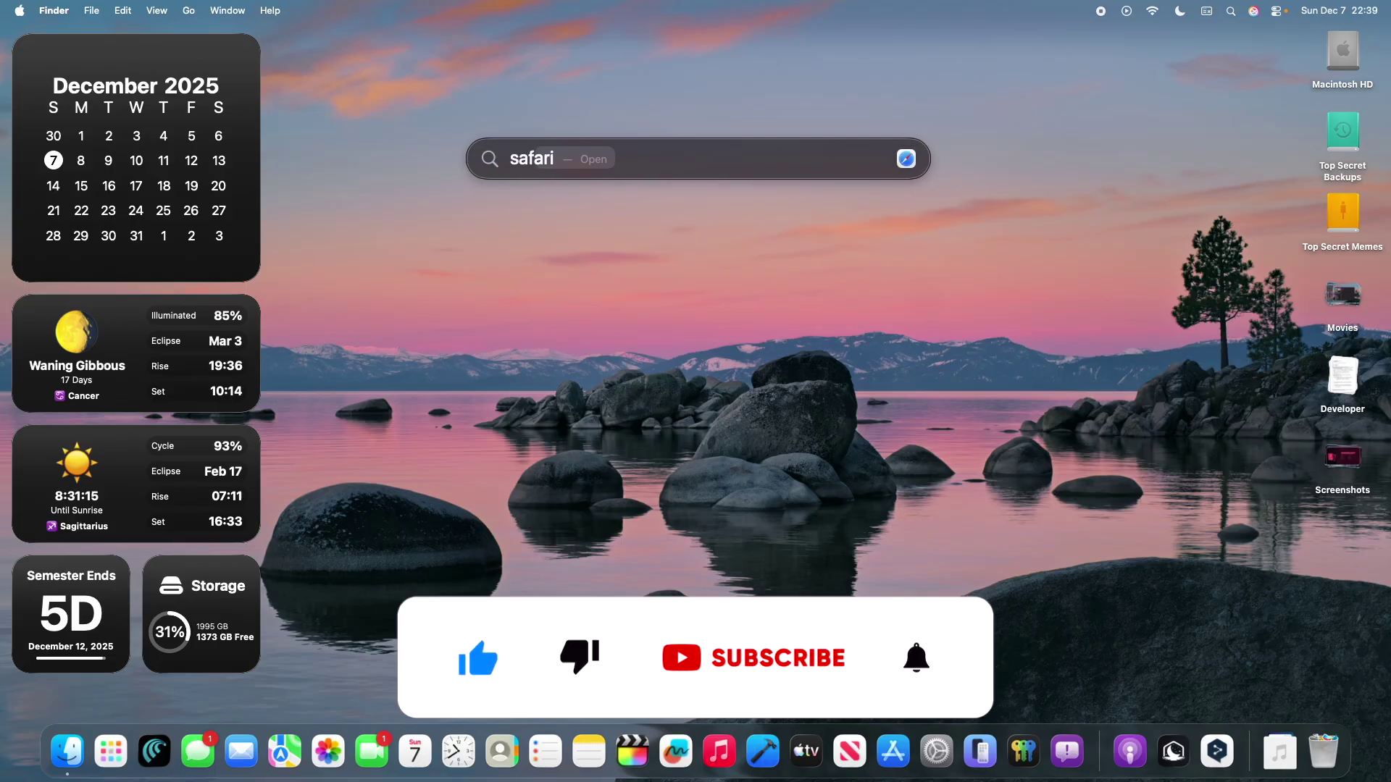
key("Return")
Step: Look through the Safari, File, View, Window and Develop menus, then dismiss the default-browser banner
left_click(51, 8)
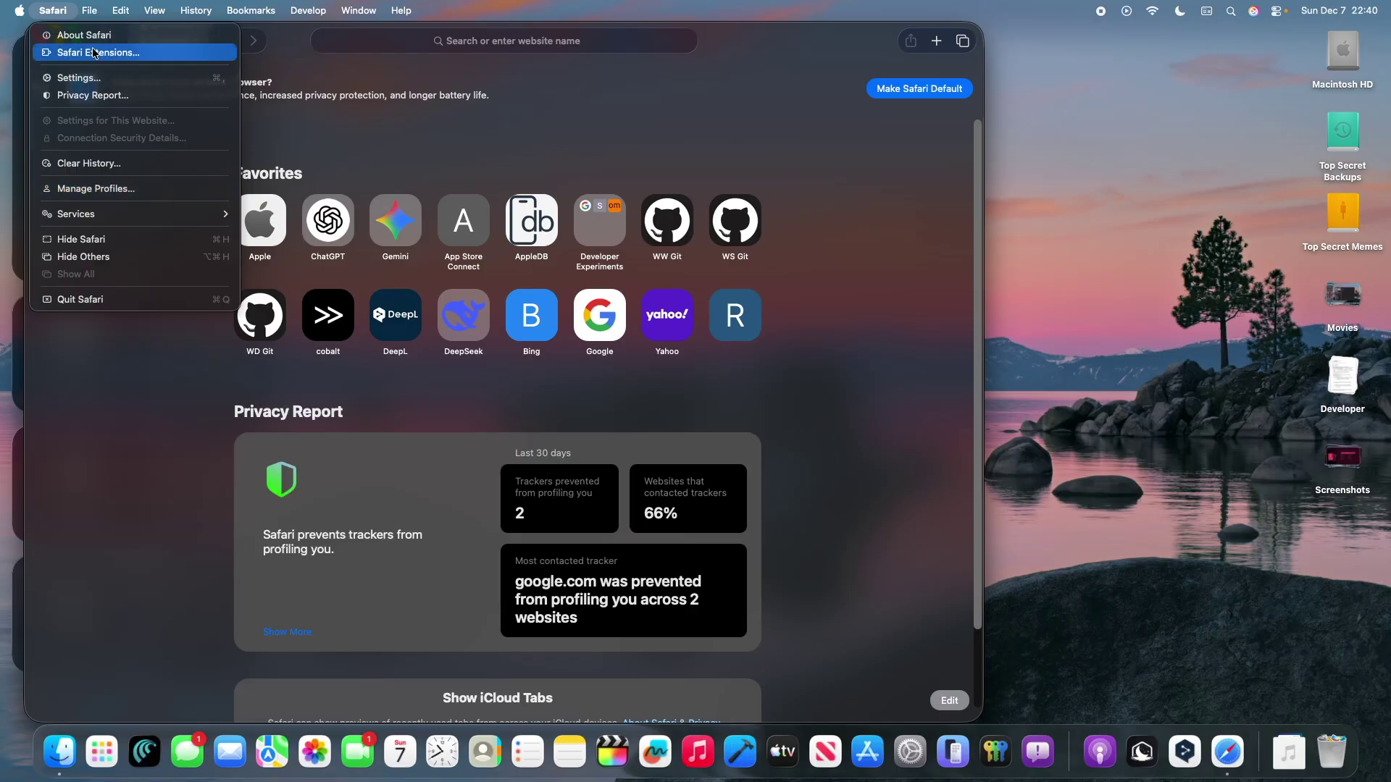
mouse_move(88, 5)
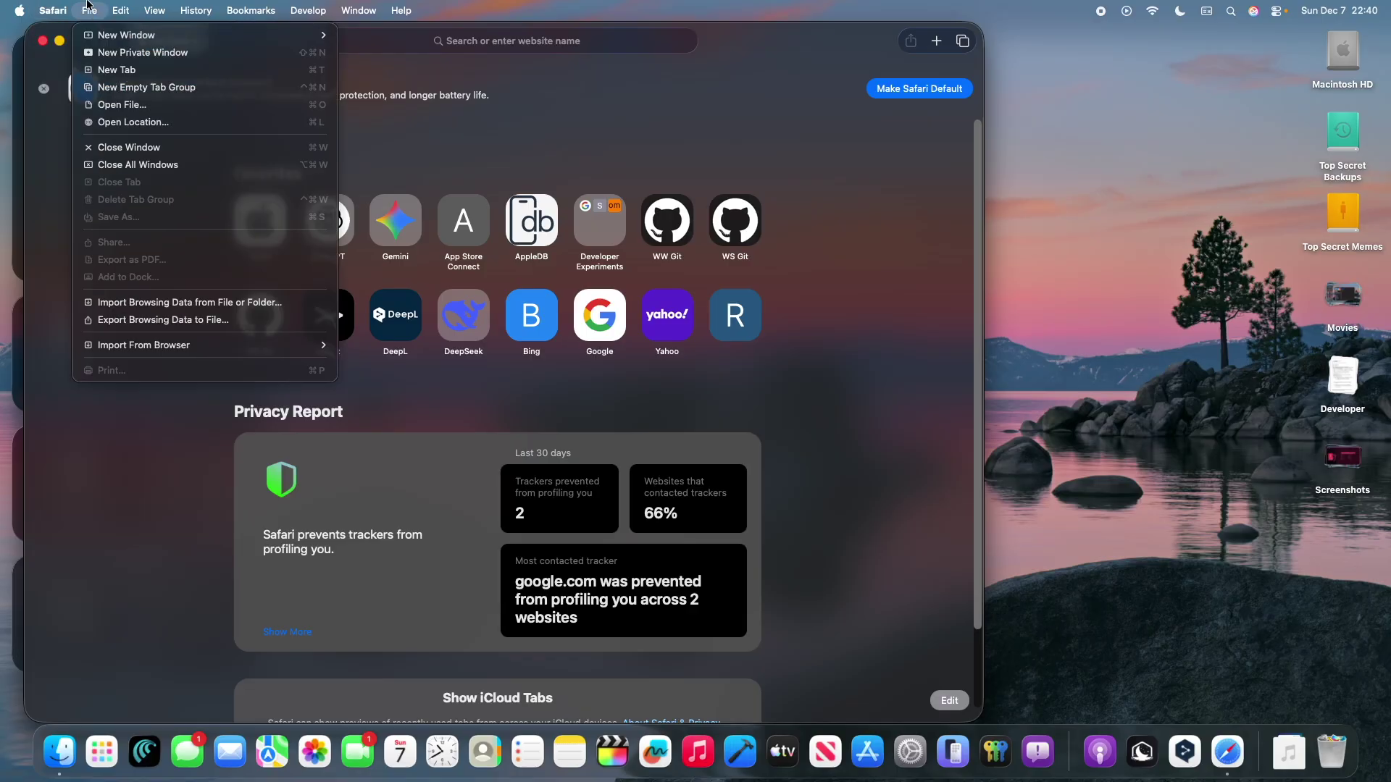
mouse_move(155, 4)
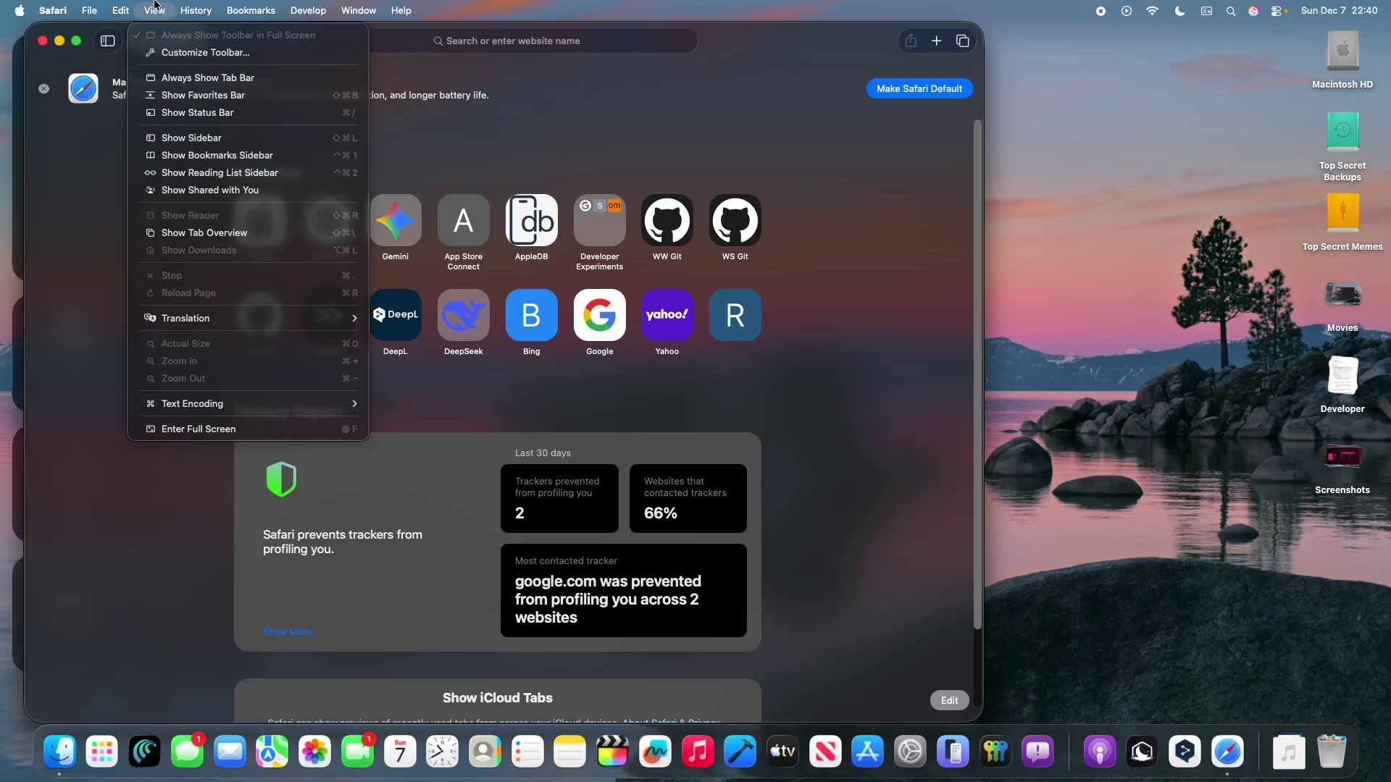
mouse_move(360, 5)
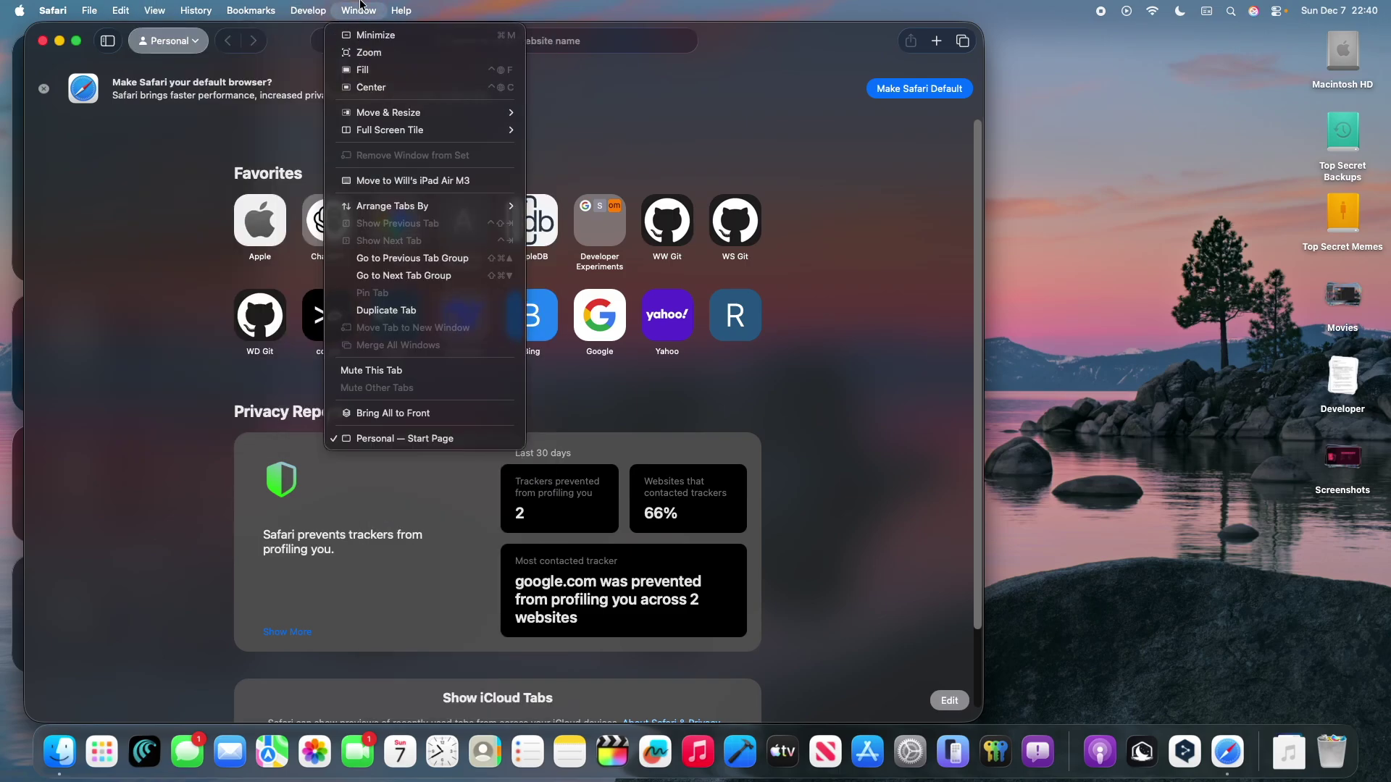
left_click(307, 10)
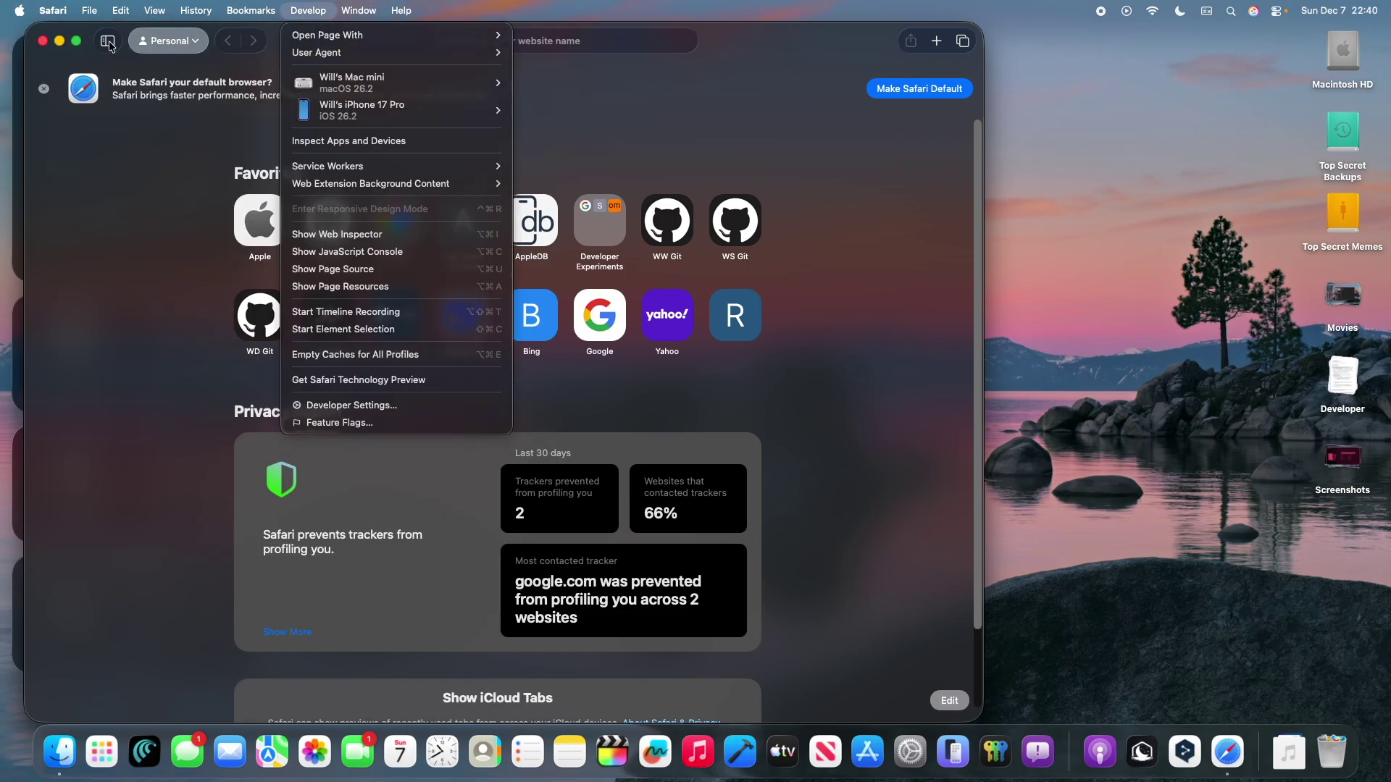
left_click(60, 605)
left_click(43, 89)
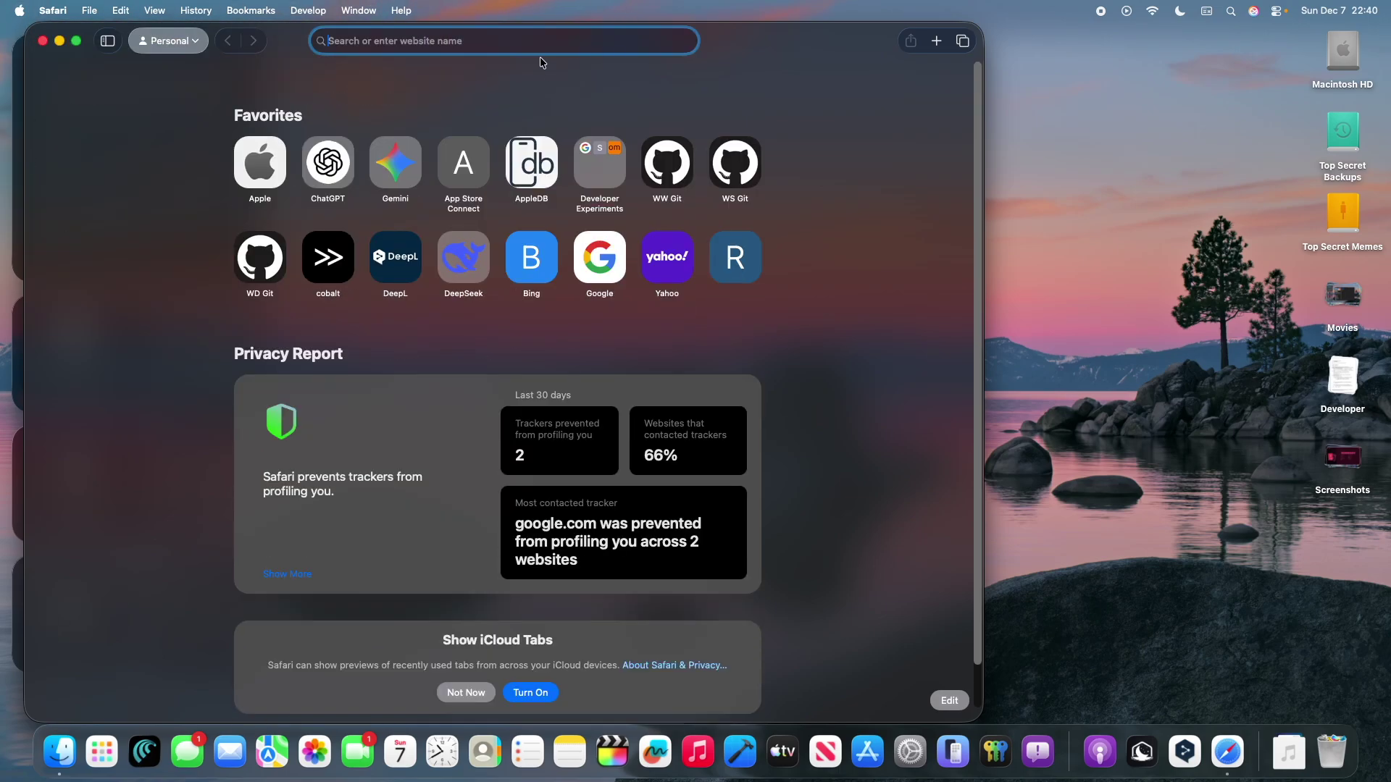
Step: Open the suggested YouTube channel from the address bar, then quit Safari
left_click(538, 41)
type("w")
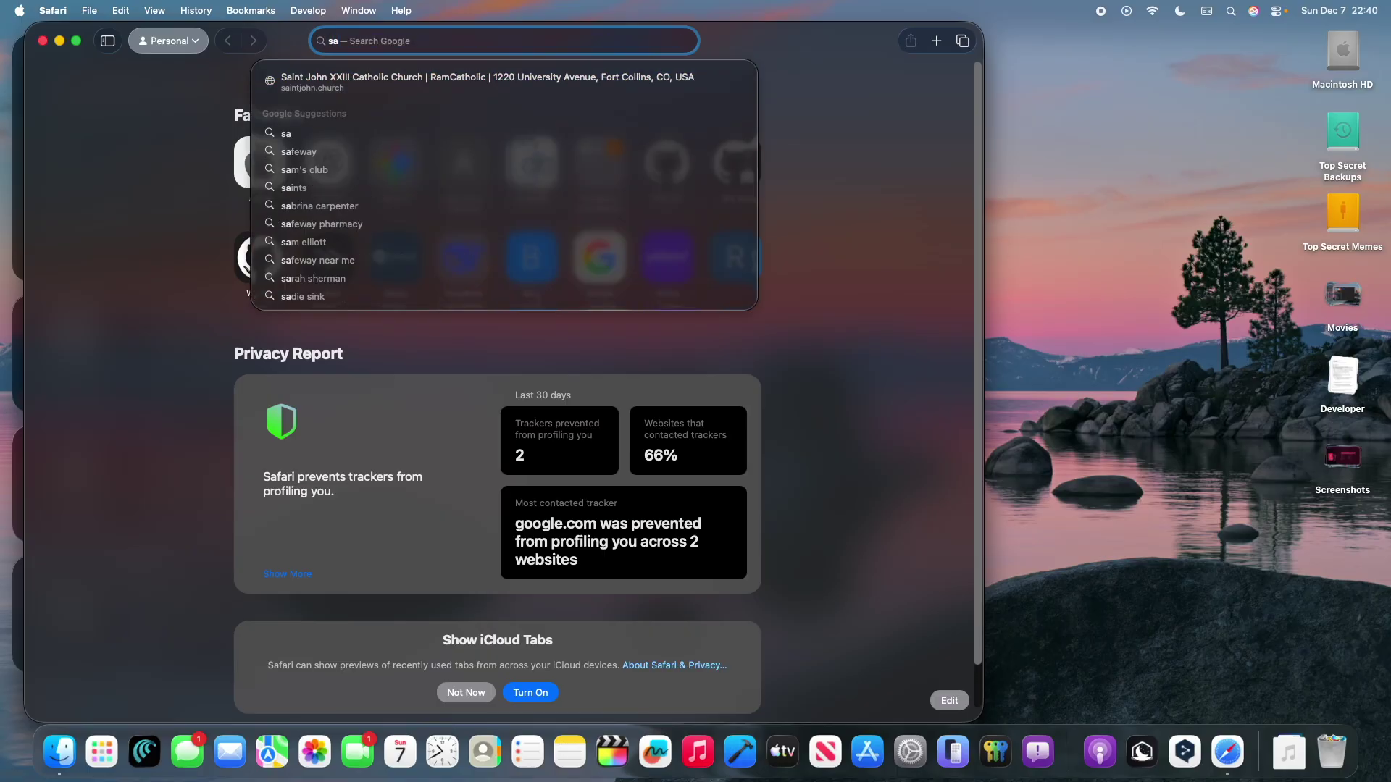
key("BackSpace")
type("willi")
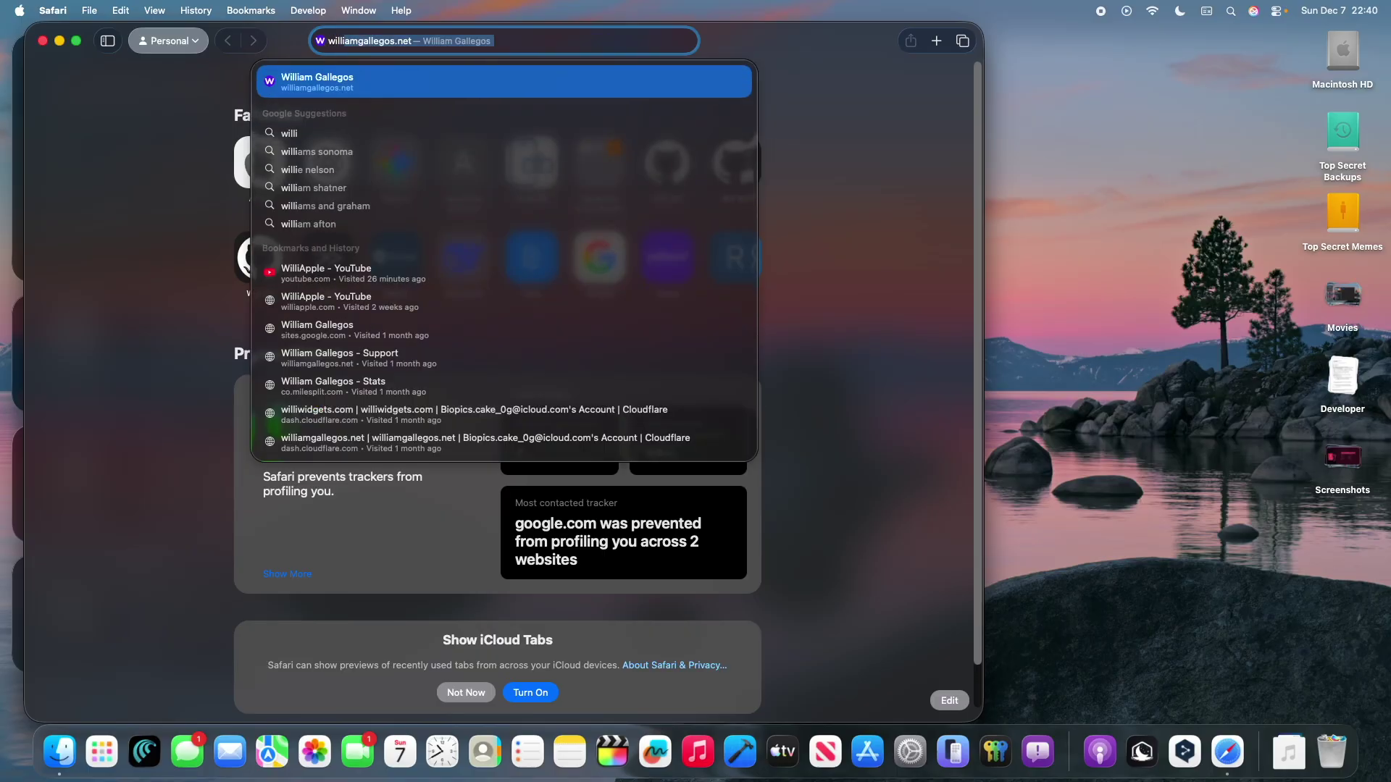
type("h")
key("Return")
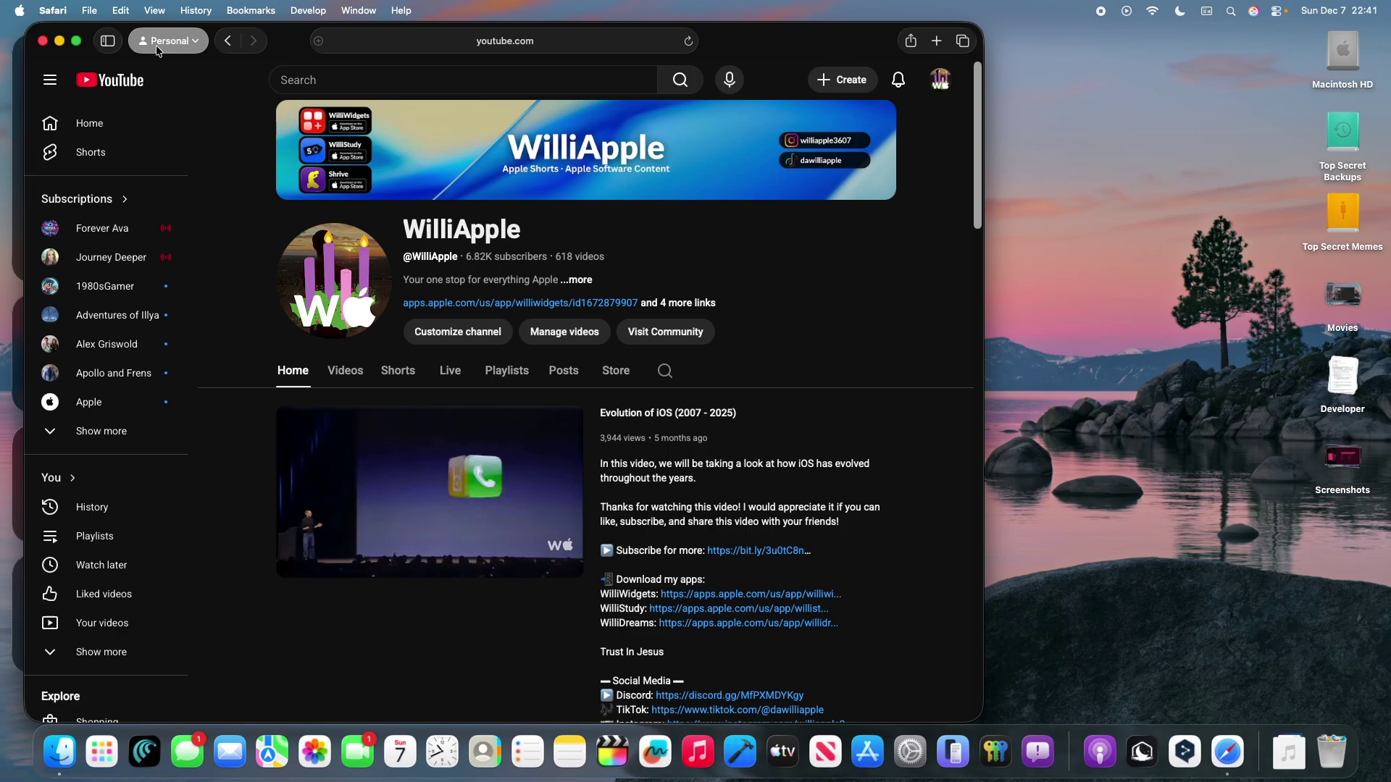
key("super+q")
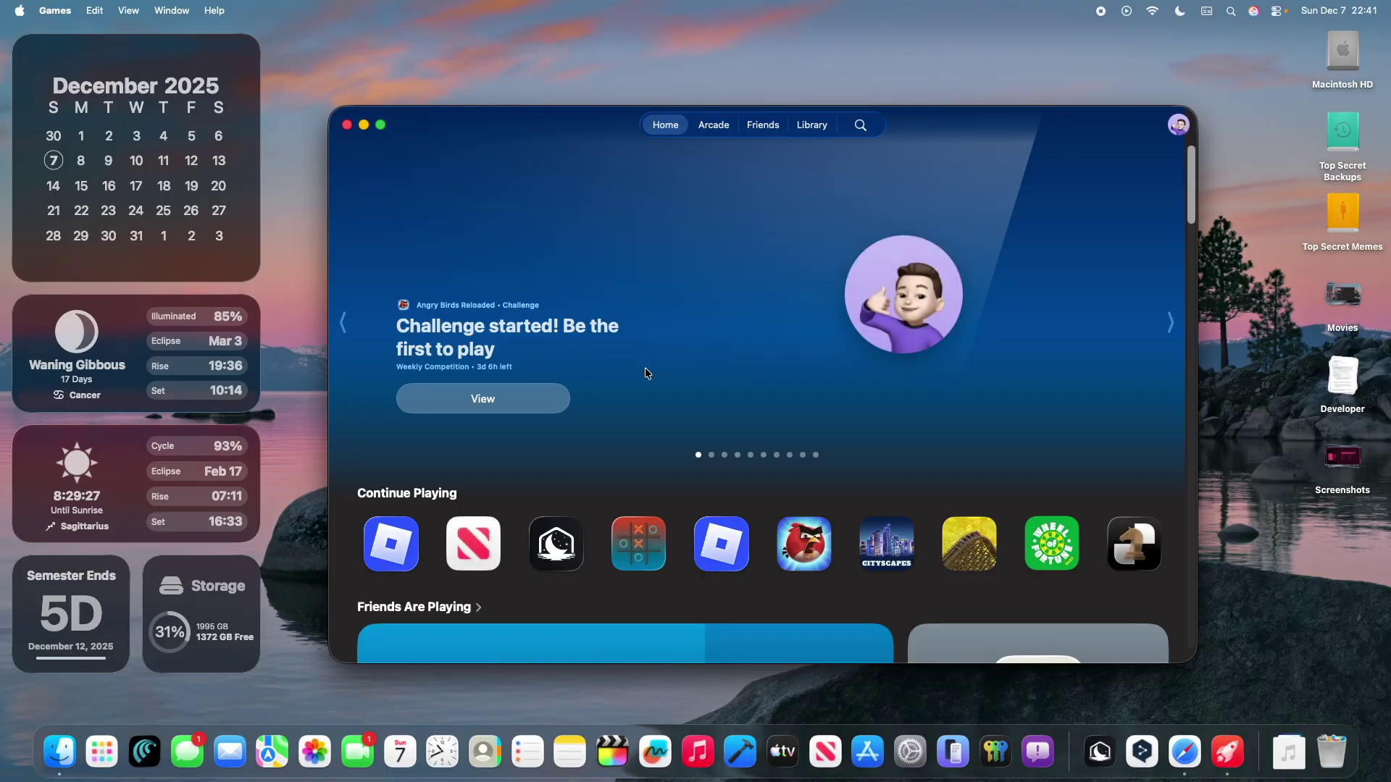
Step: Scroll the Games Home page and step through the Continue Playing tiles
scroll(648, 374, "down", 1)
scroll(648, 374, "down", 15)
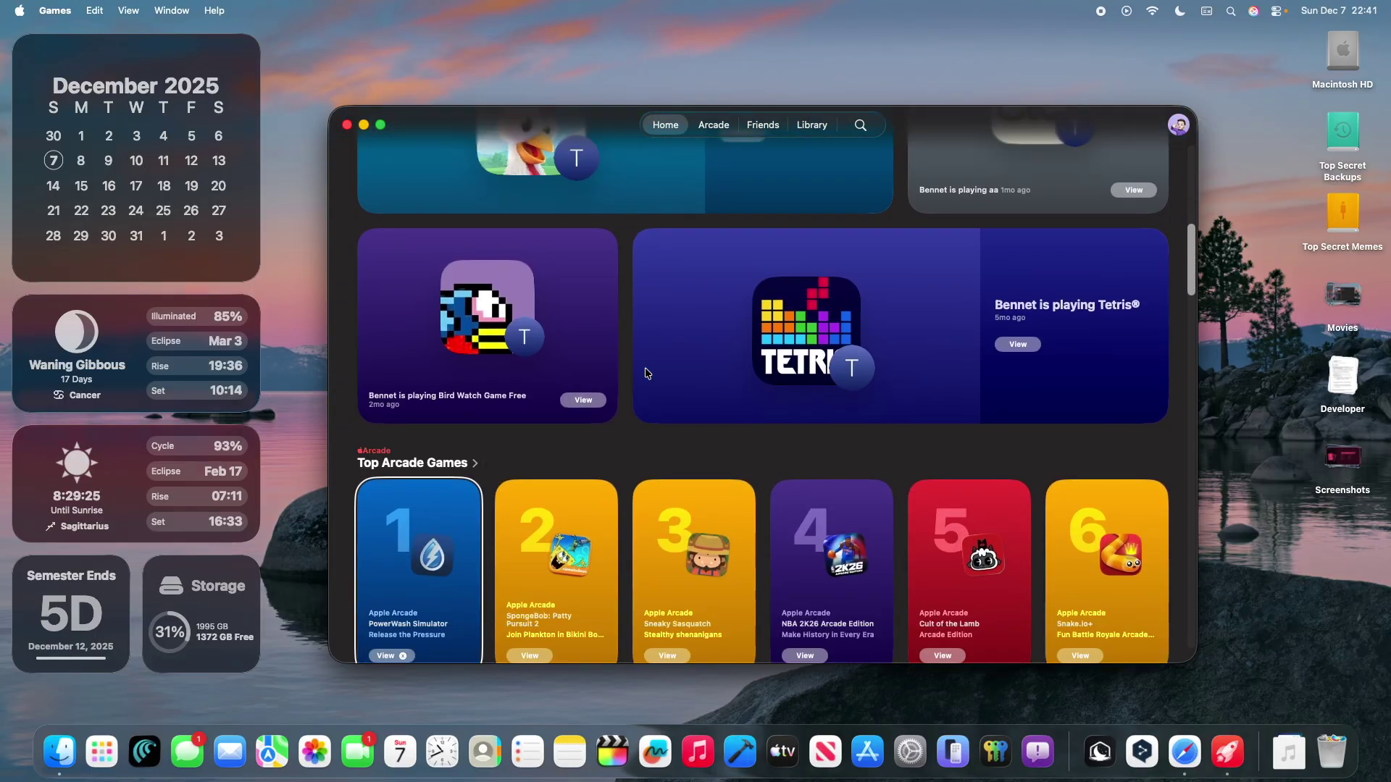
scroll(648, 374, "up", 10)
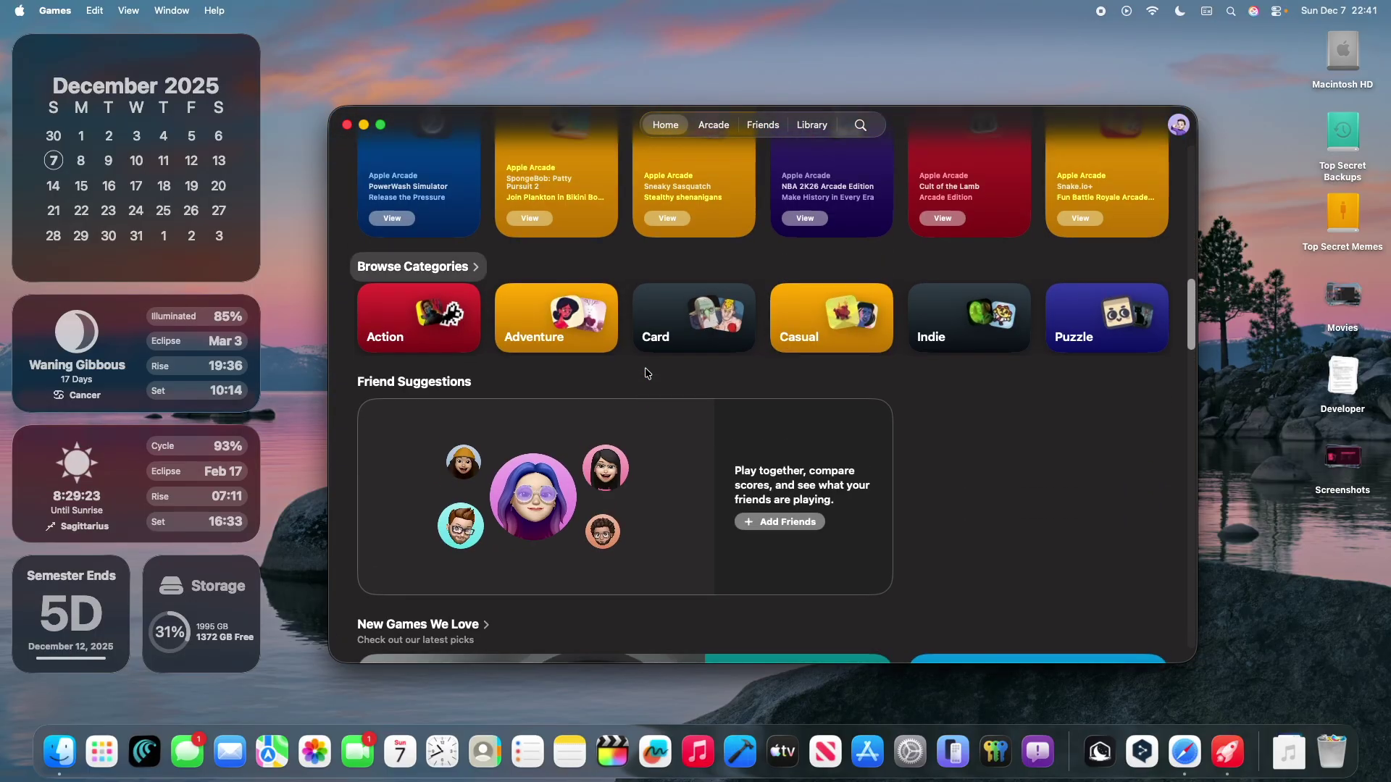
scroll(647, 373, "up", 5)
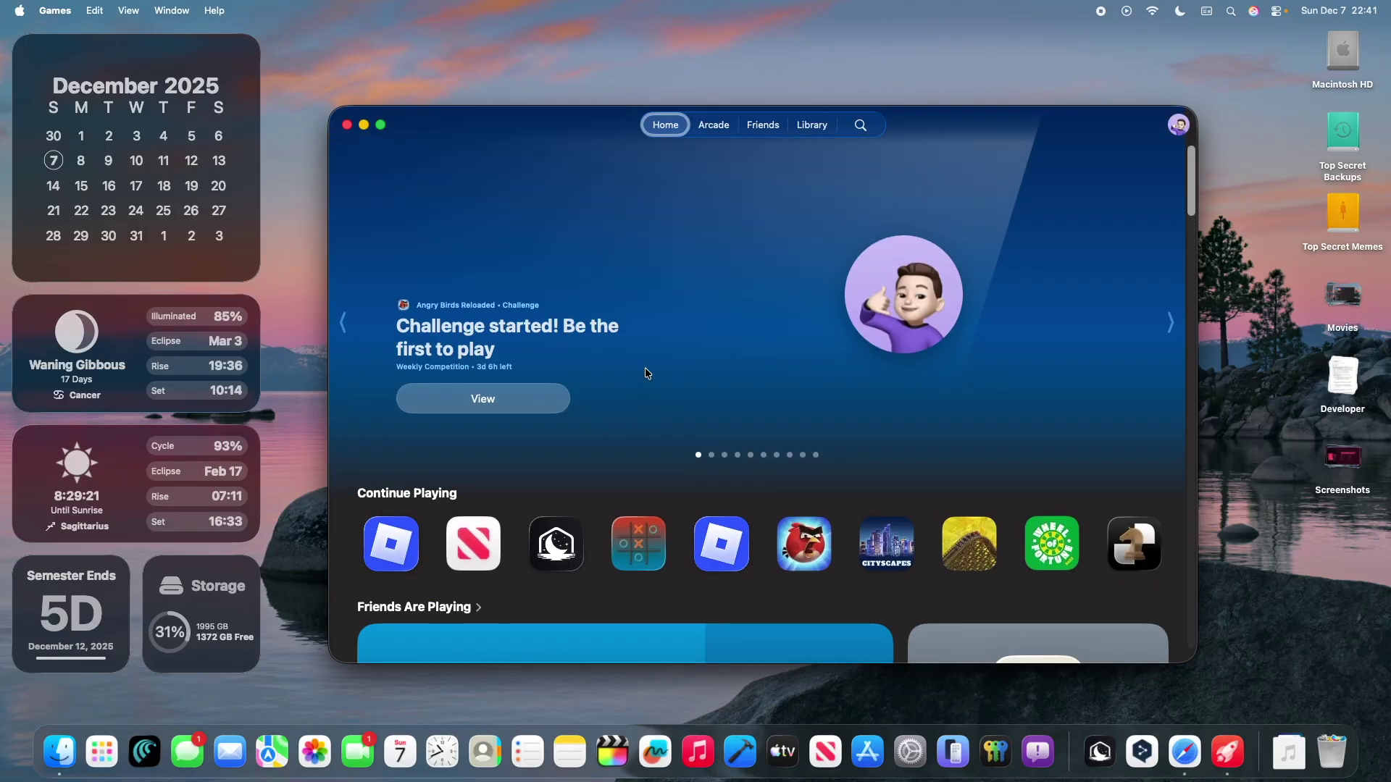
key("Right")
key("Right")
key("Right")
key("Right")
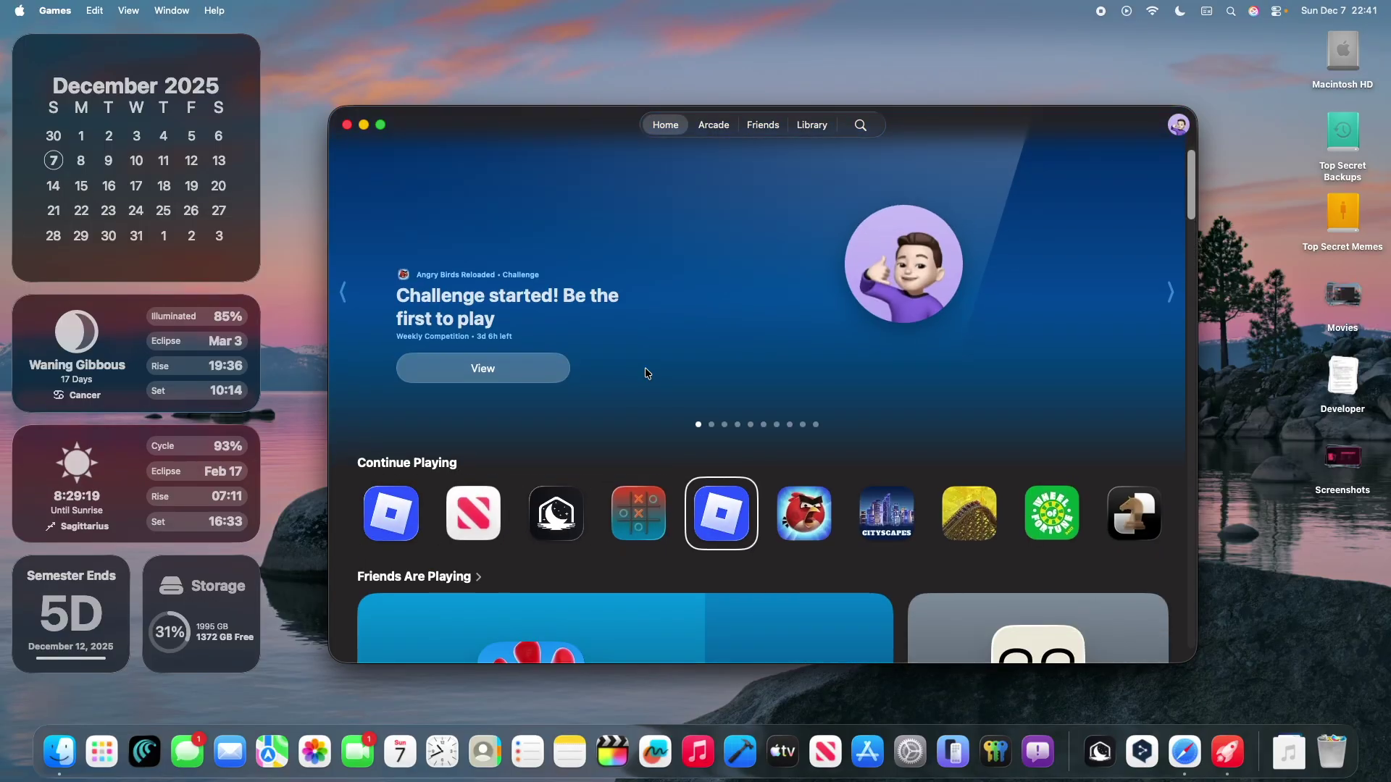
key("Left")
key("Left")
key("Left")
key("Left")
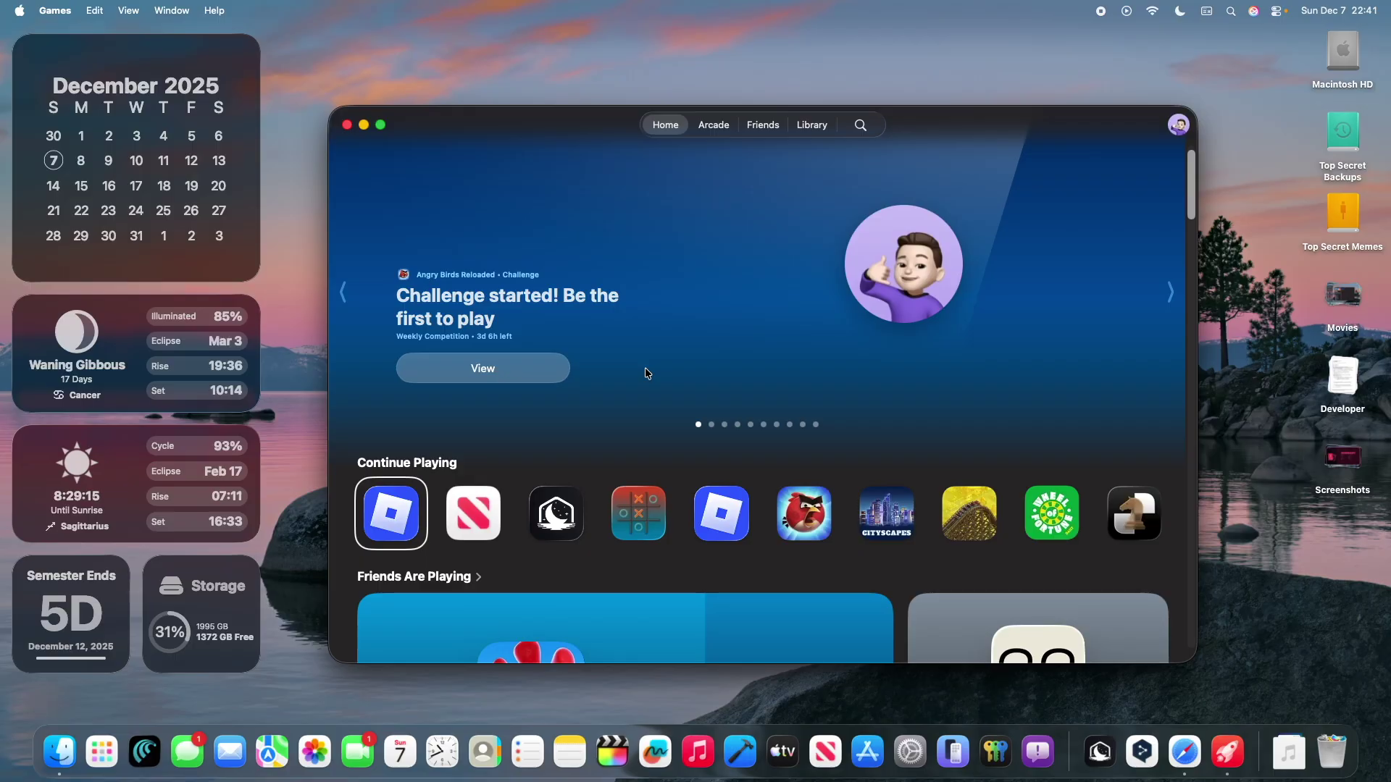
Step: Make the Games window full screen and bring the selection back to the Roblox tile
key("ctrl+super+f")
key("Down")
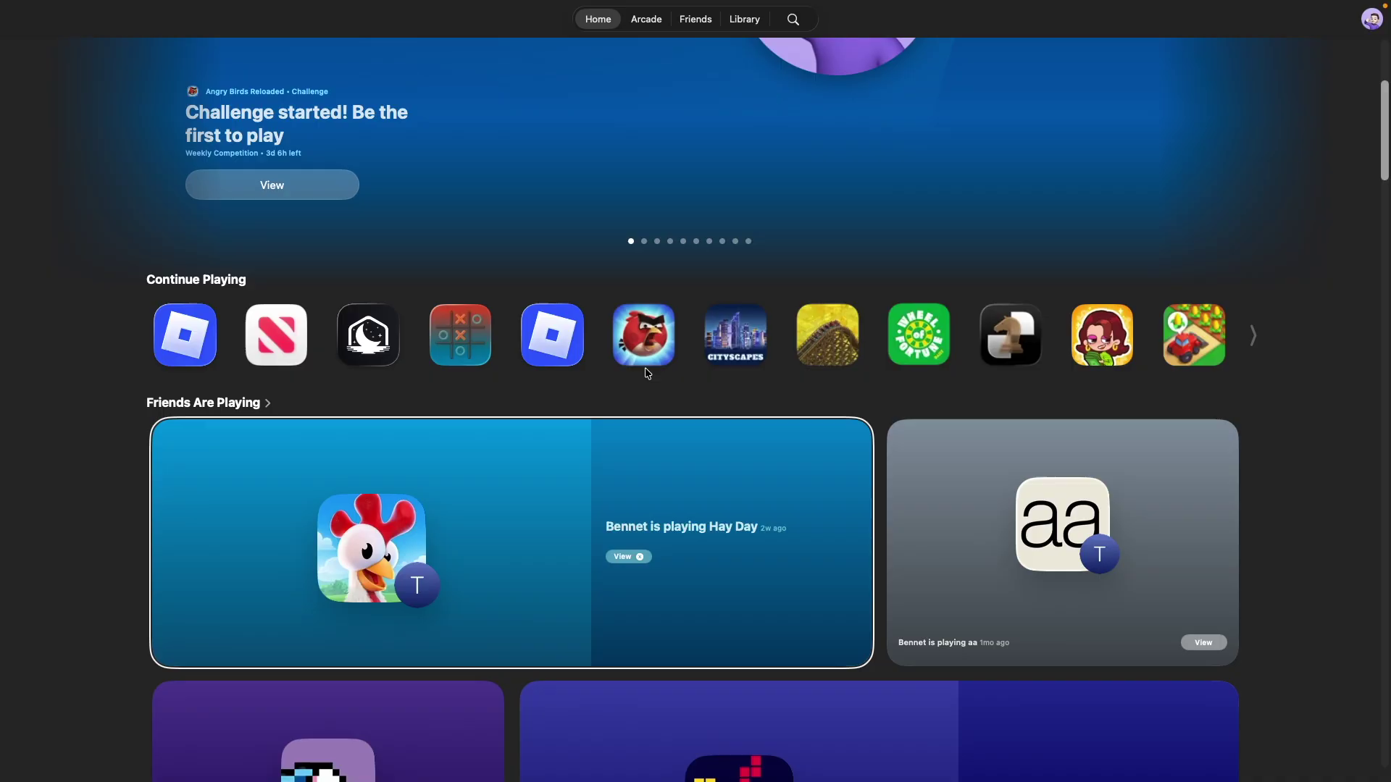
key("Up")
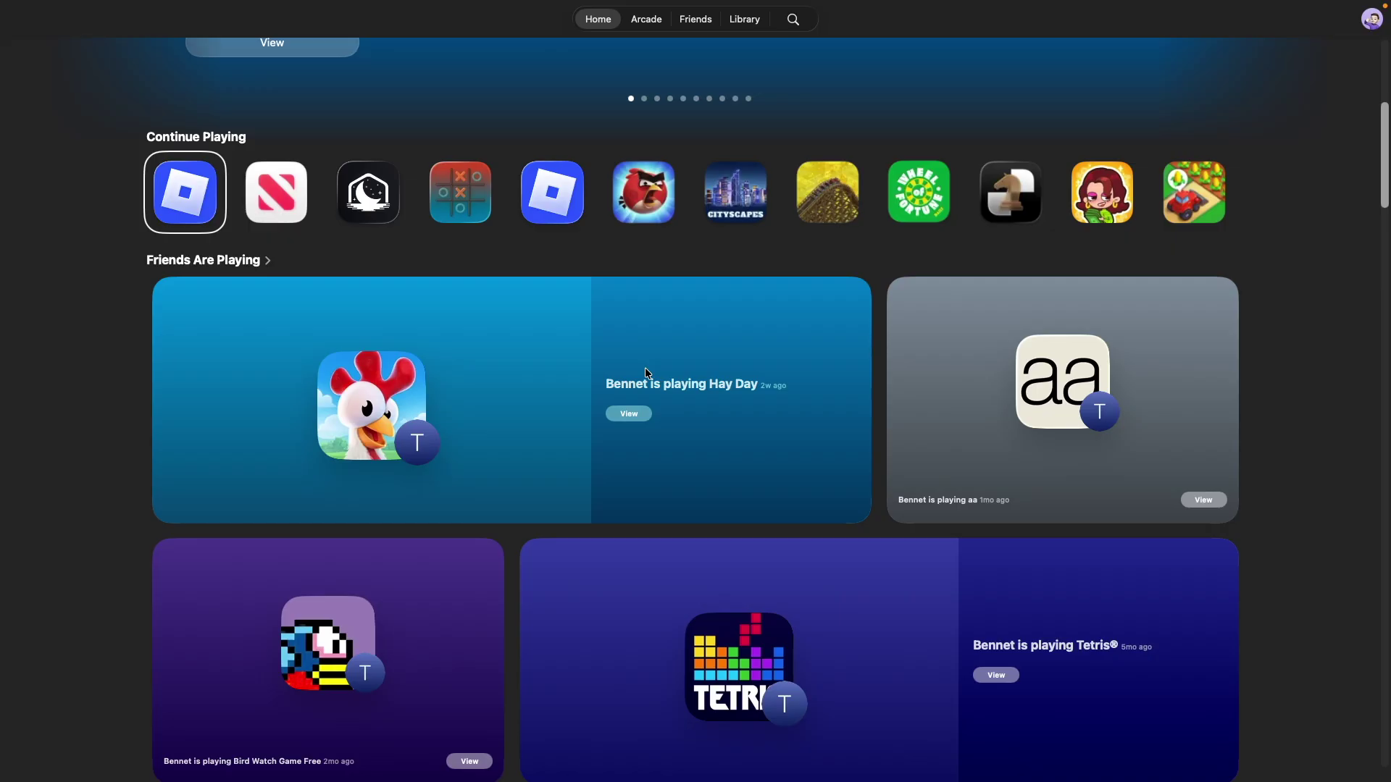
key("Right")
key("Right")
key("Right")
key("Left")
key("Left")
key("Left")
key("Right")
key("Right")
key("Right")
key("Left")
key("Left")
key("Left")
Step: Launch Roblox, browse its Home tiles like Prison Life and Frost Mode, then switch back to Games
key("Return")
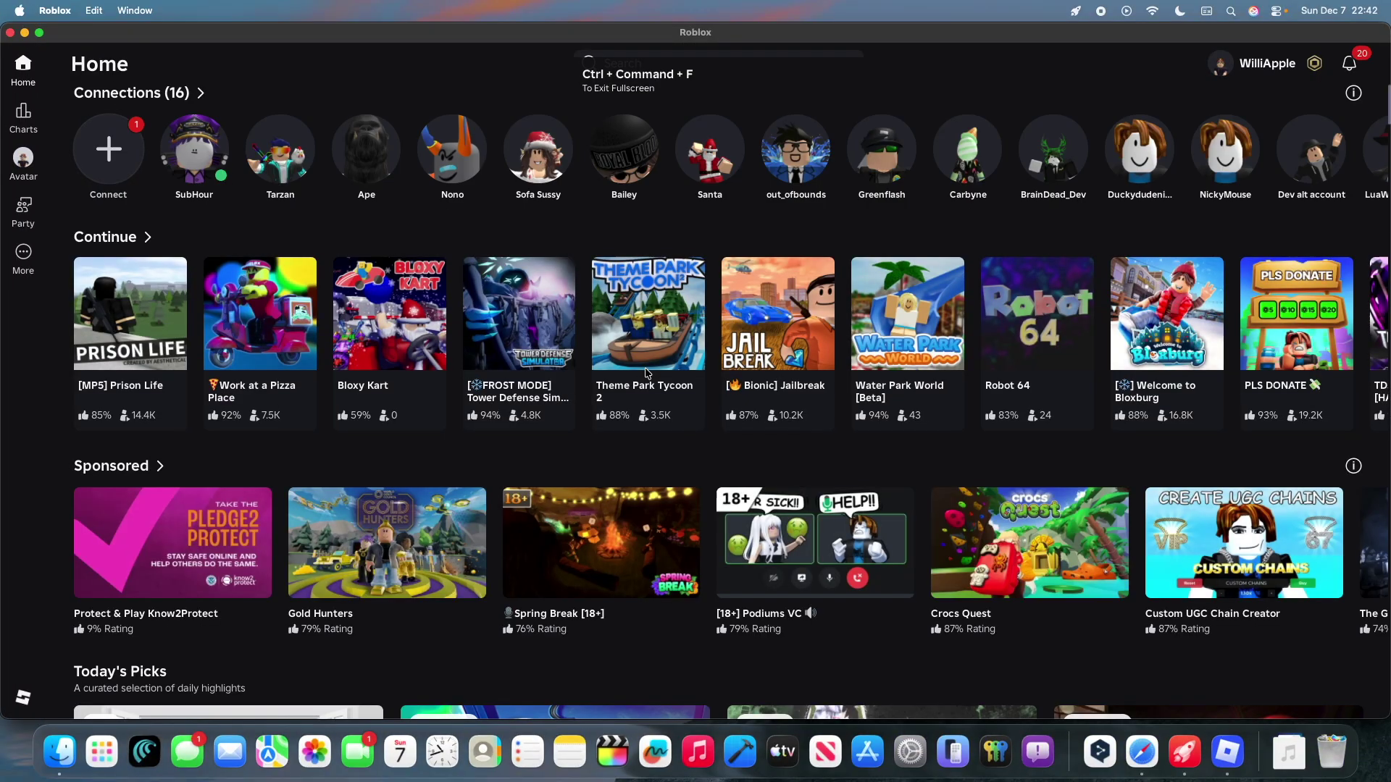
key("Down")
key("Down")
key("Up")
key("Up")
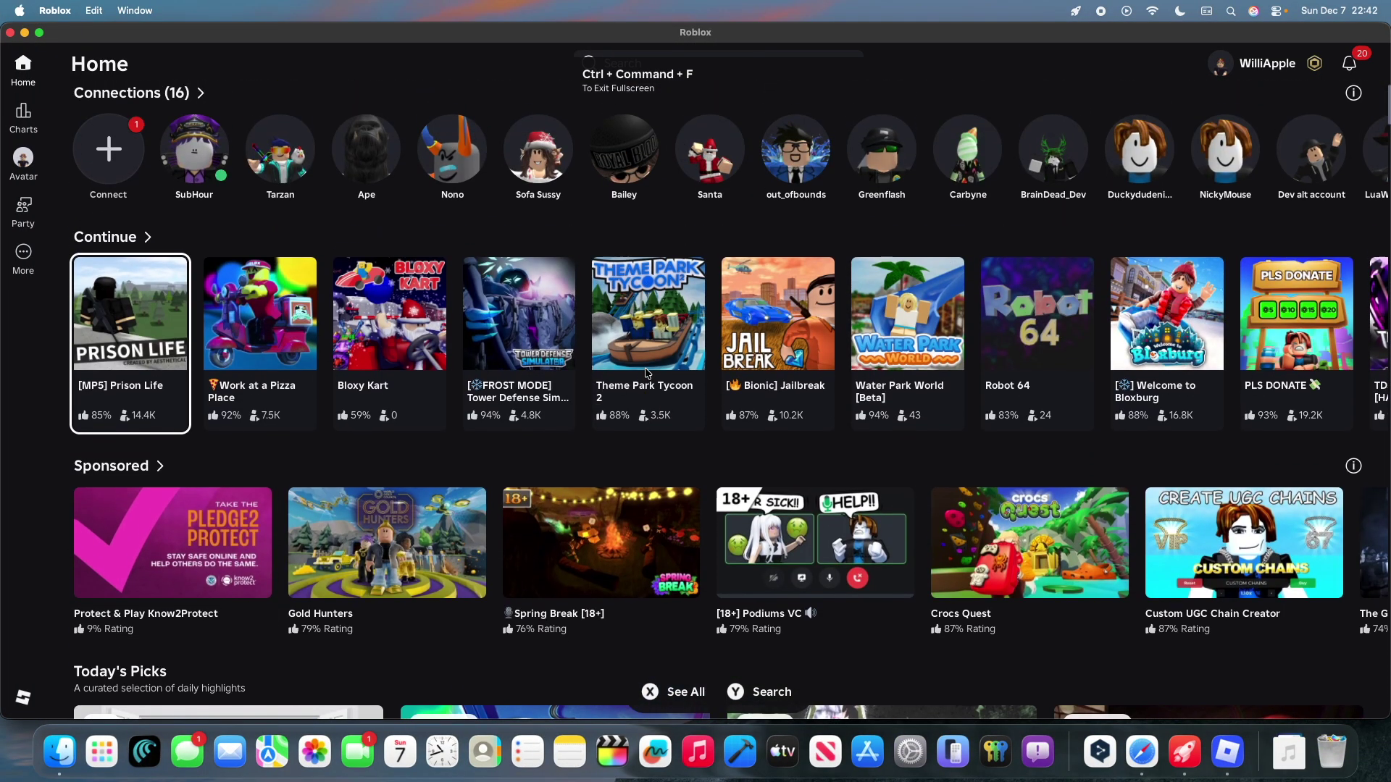
key("Right")
key("Right")
key("Right")
key("Left")
key("Left")
key("Left")
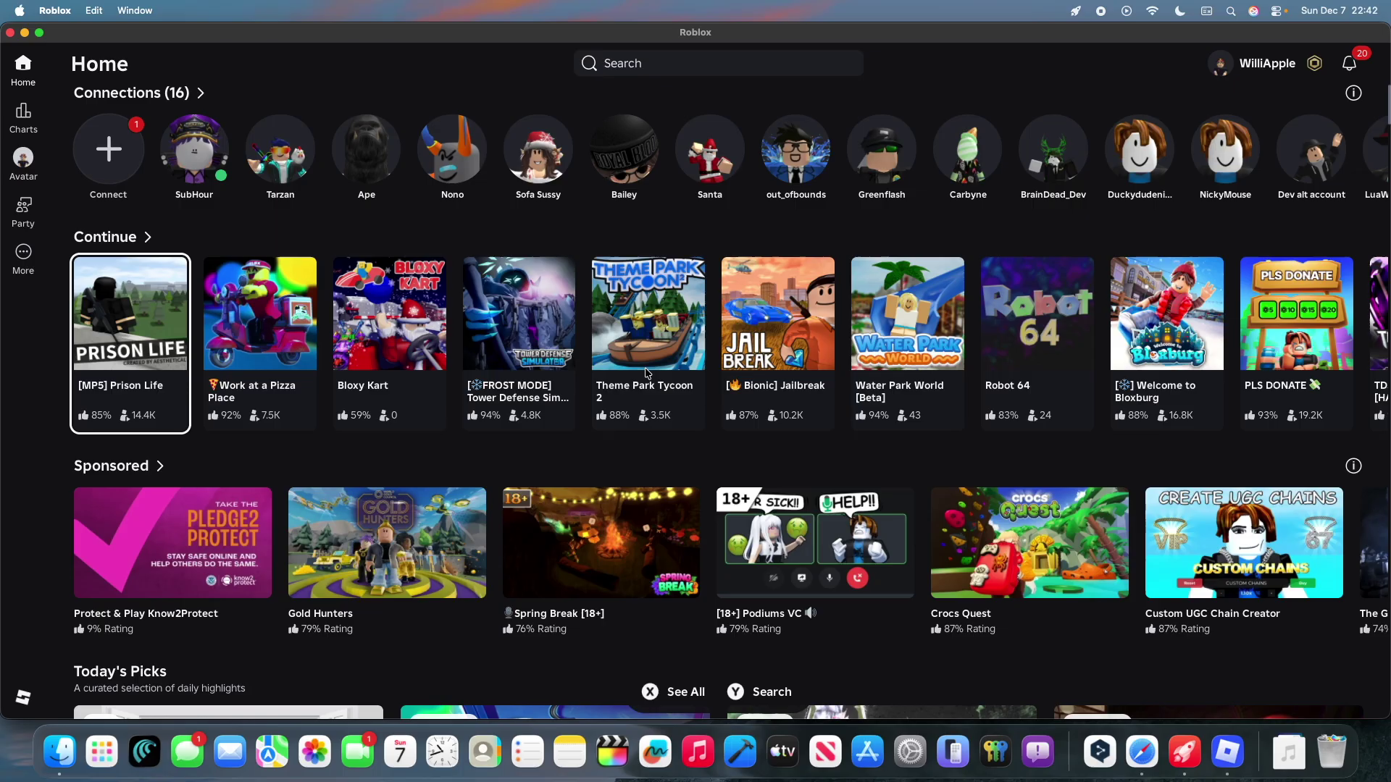
key("ctrl+Right")
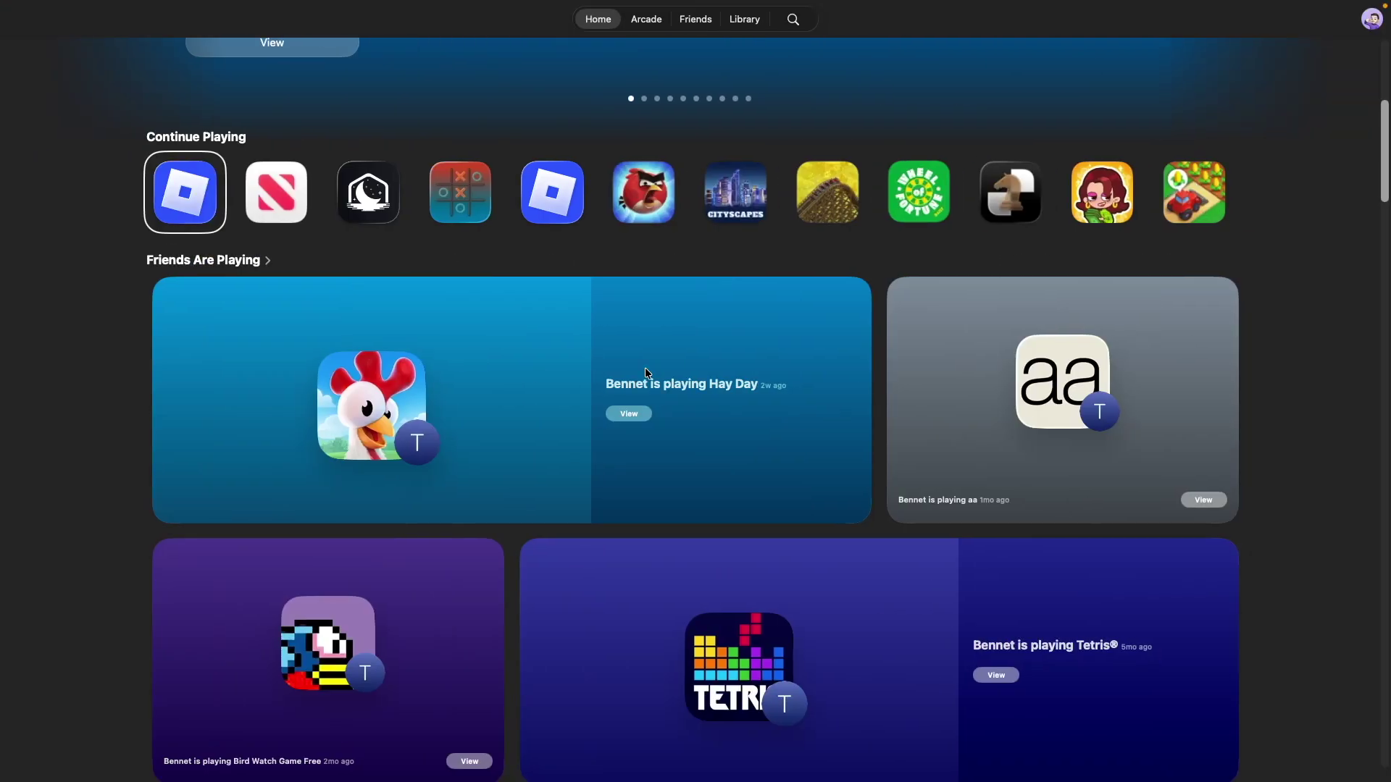
Step: Open Tic Tac Toe Lite from Continue Playing, then return to the Games Home page
key("Right")
key("Right")
key("Right")
key("Right")
key("Right")
key("Left")
key("Left")
key("Left")
key("Left")
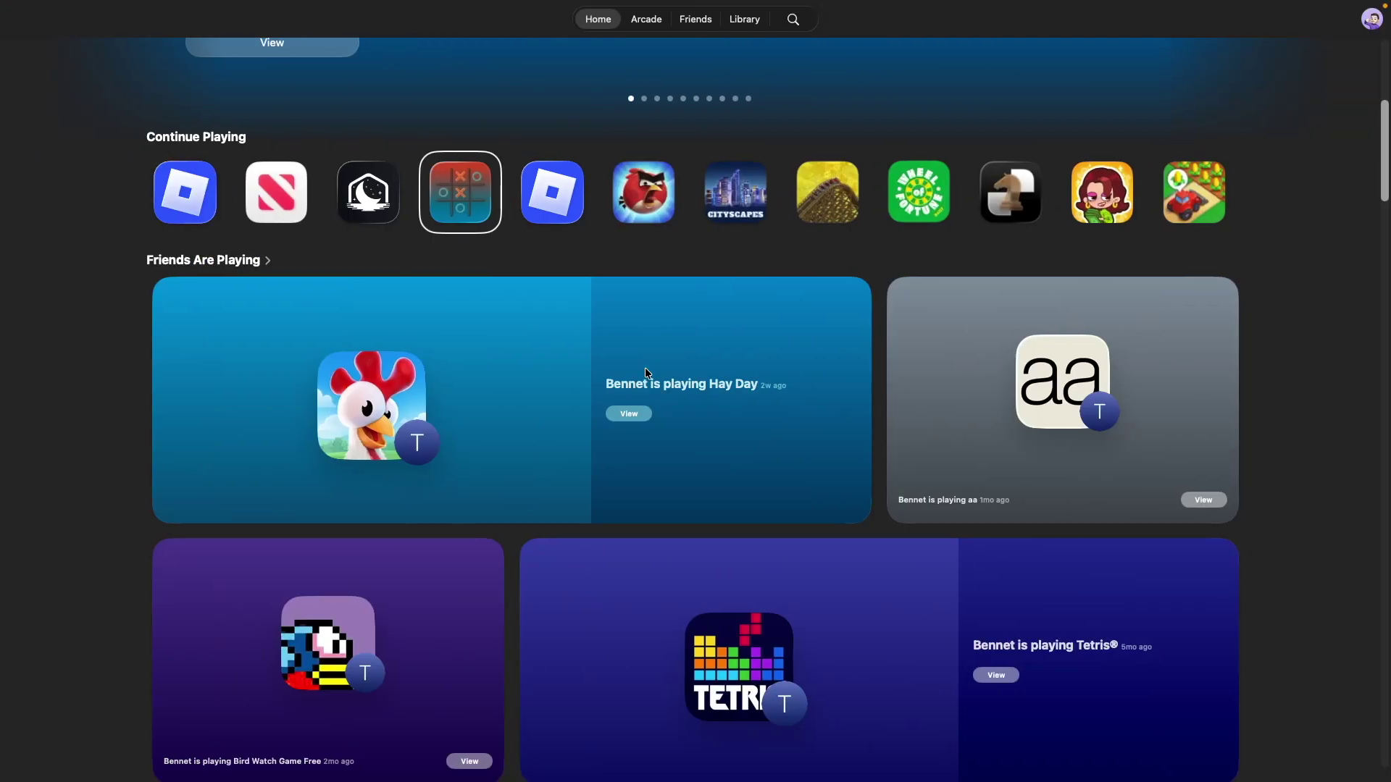
key("Right")
key("Right")
key("Return")
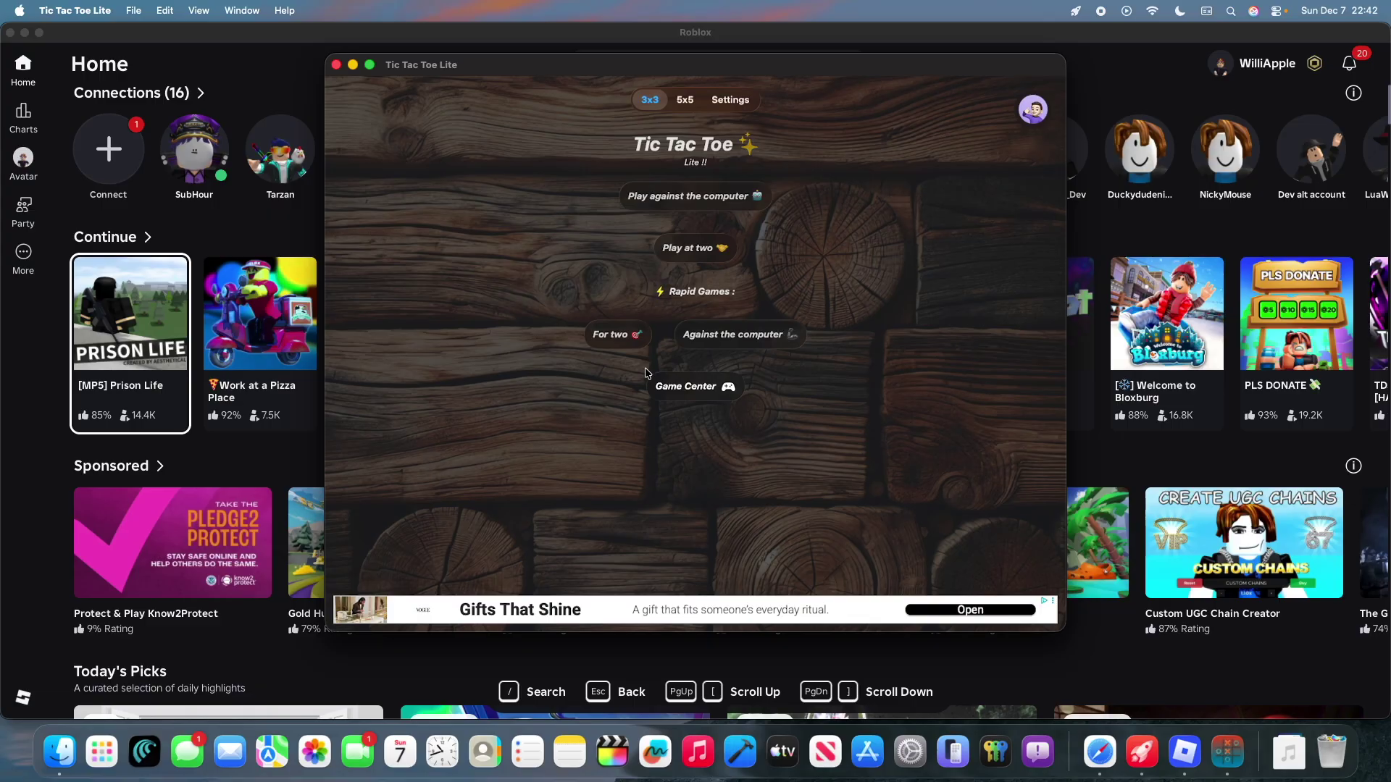
key("Right")
key("Right")
key("Right")
key("Right")
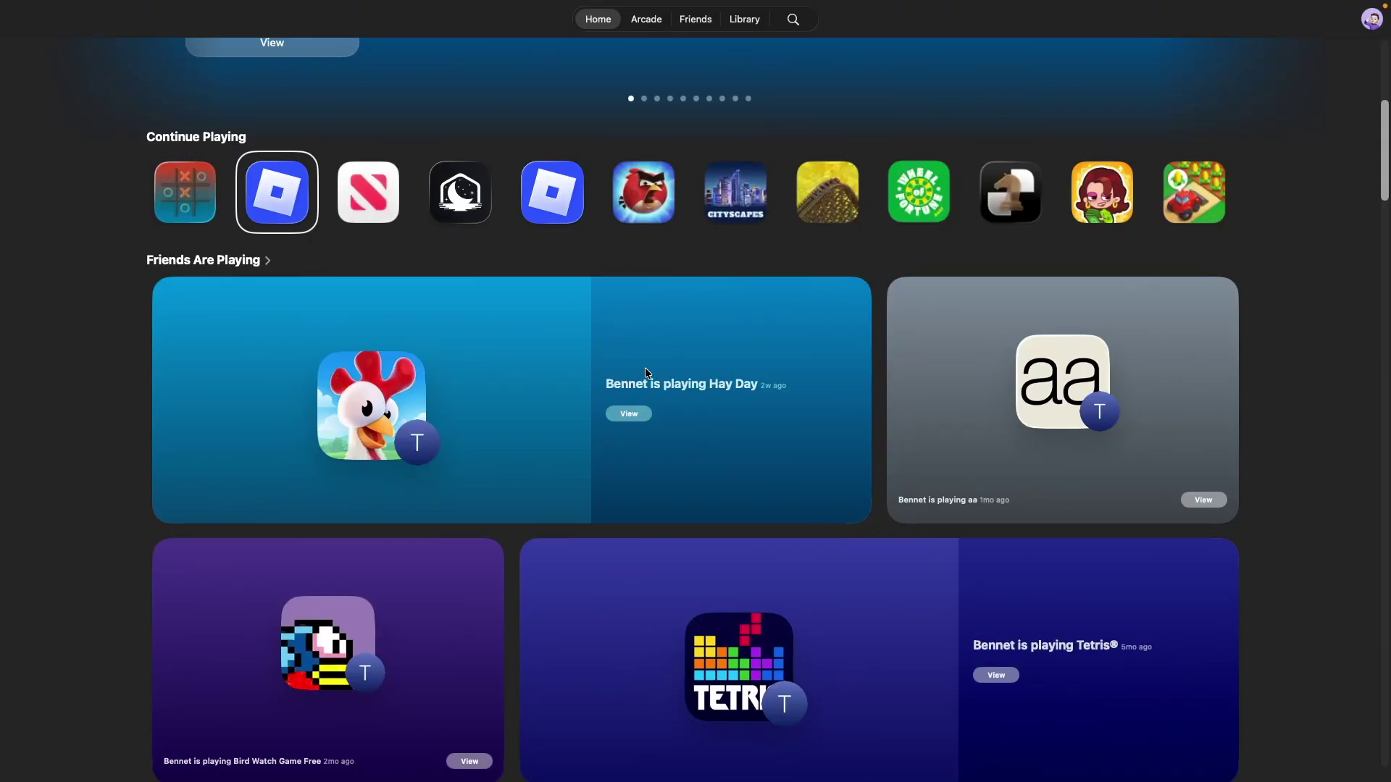
key("Left")
key("Left")
key("Left")
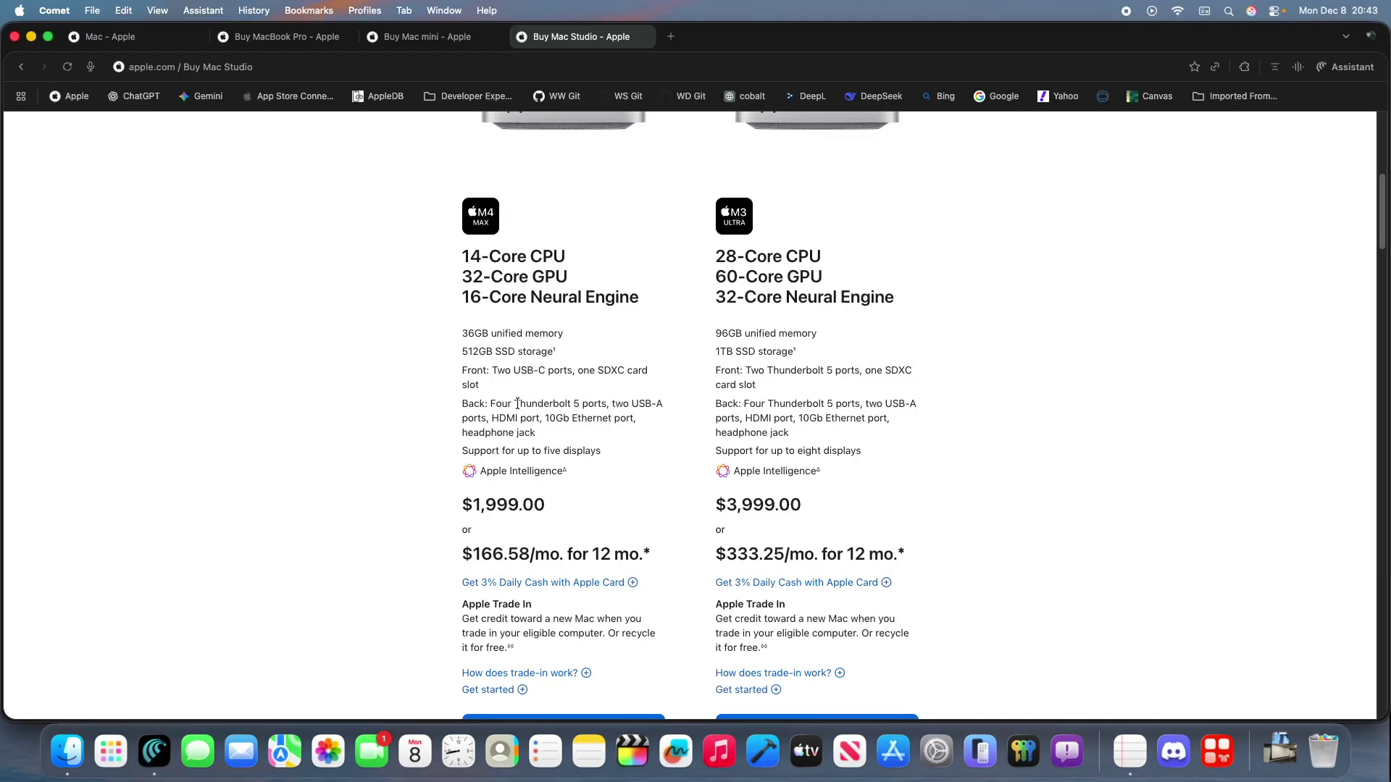
Step: Look over the Mac Studio ports text and the Buy Mac mini and MacBook Pro pages
left_click_drag(517, 404, 603, 402)
left_click(603, 403)
left_click(419, 38)
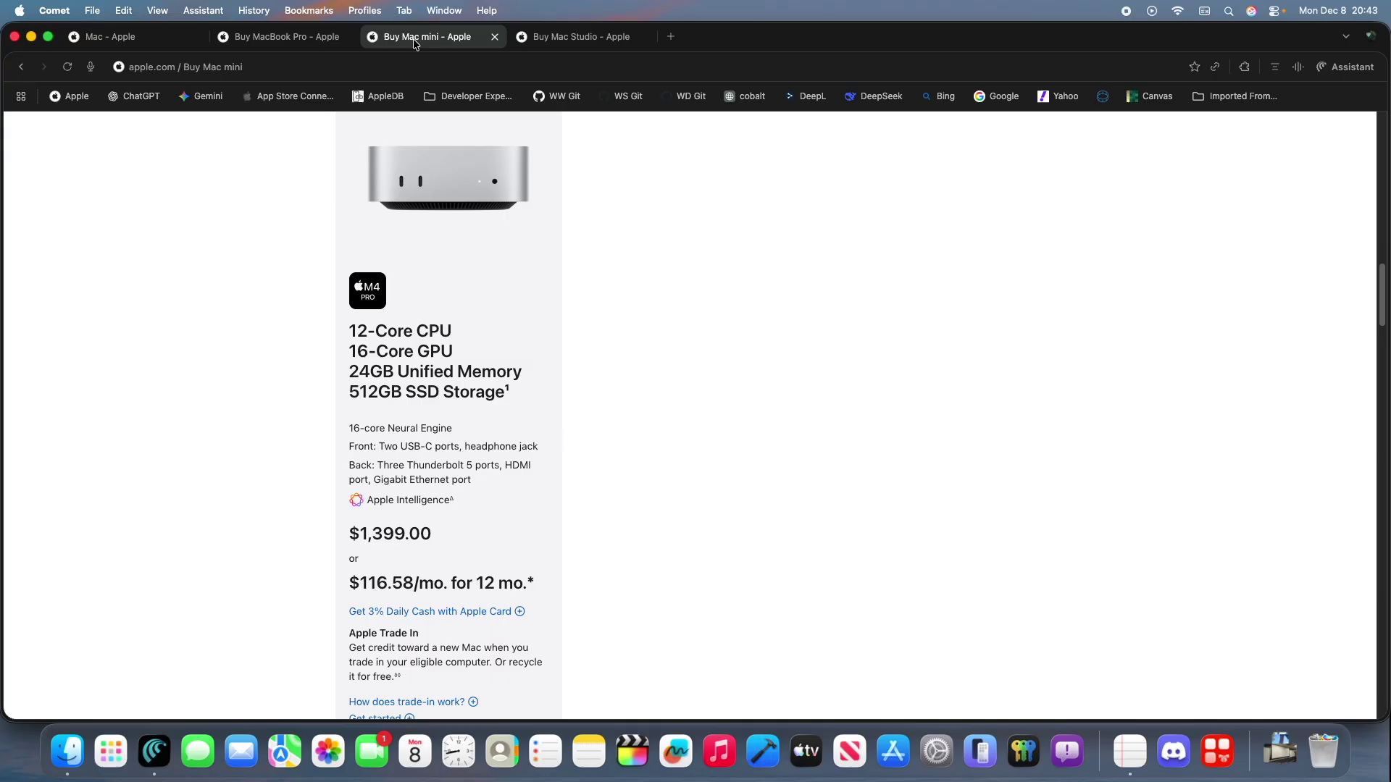
scroll(442, 425, "up", 15)
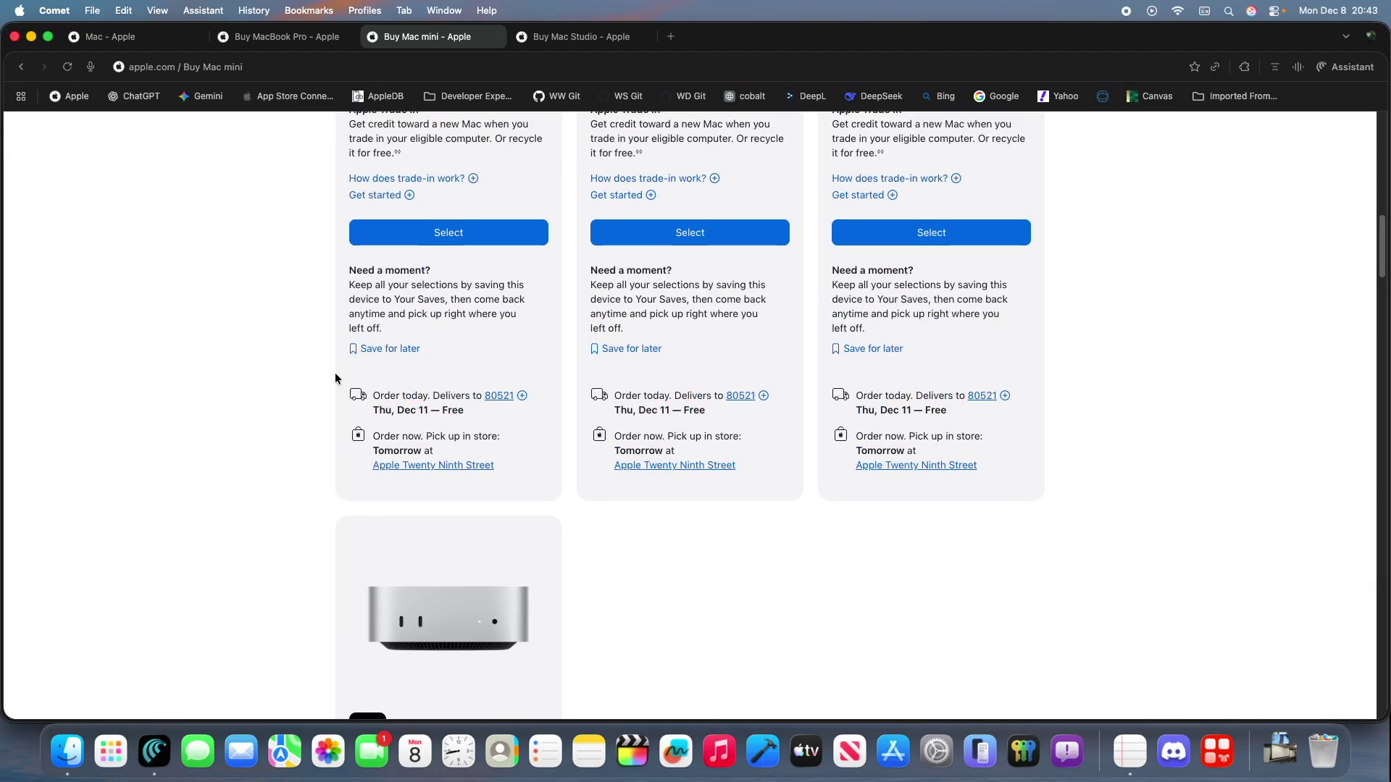
scroll(380, 485, "down", 10)
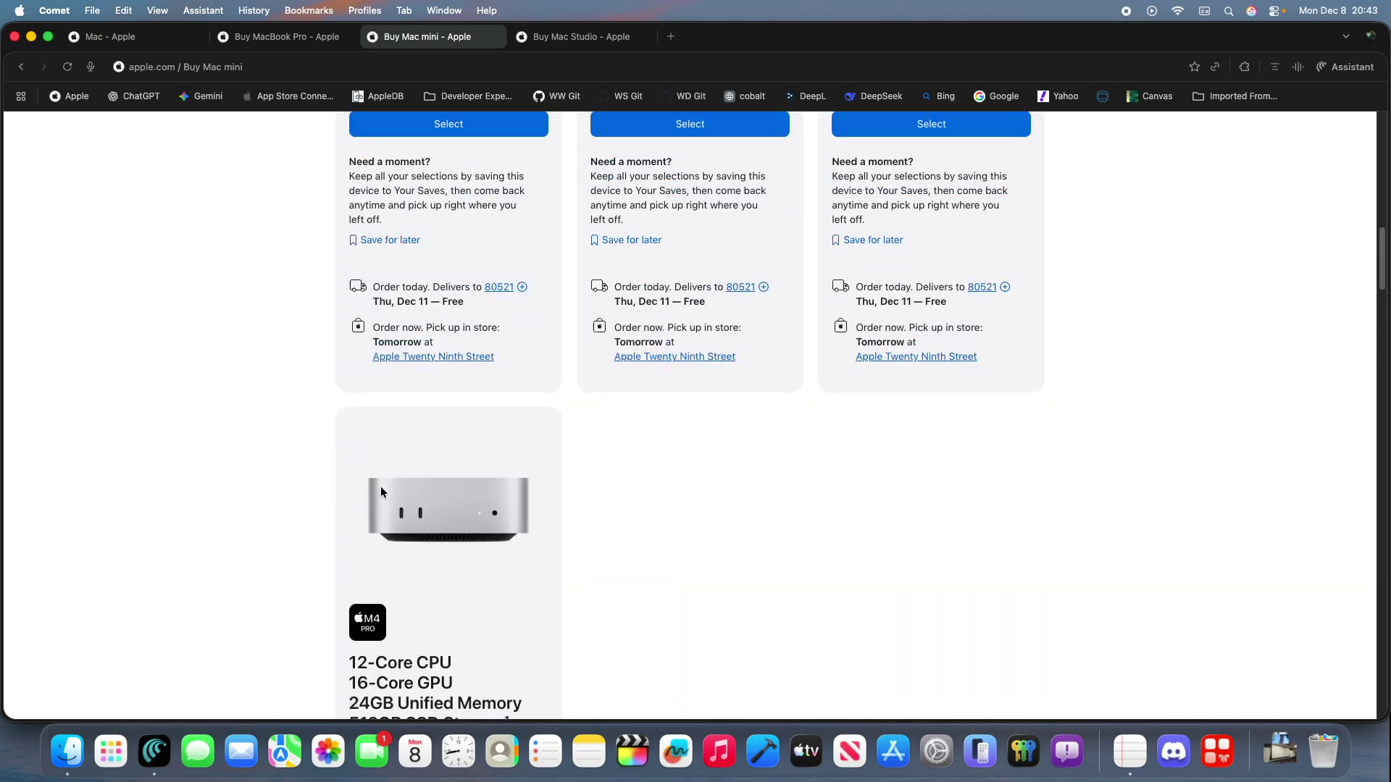
left_click(279, 40)
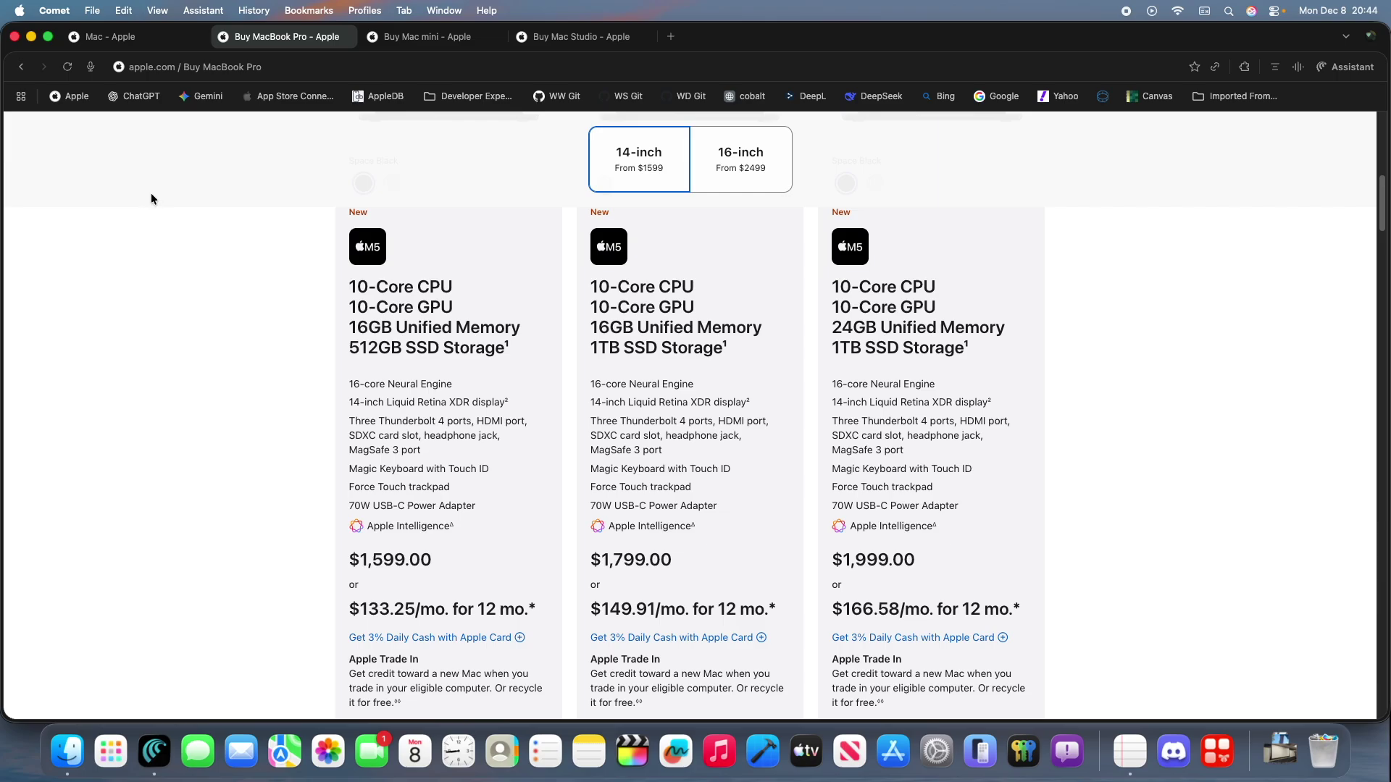
Step: On the Buy Mac Studio page, choose M3 Ultra with 512GB memory and 16TB SSD
key("super+4")
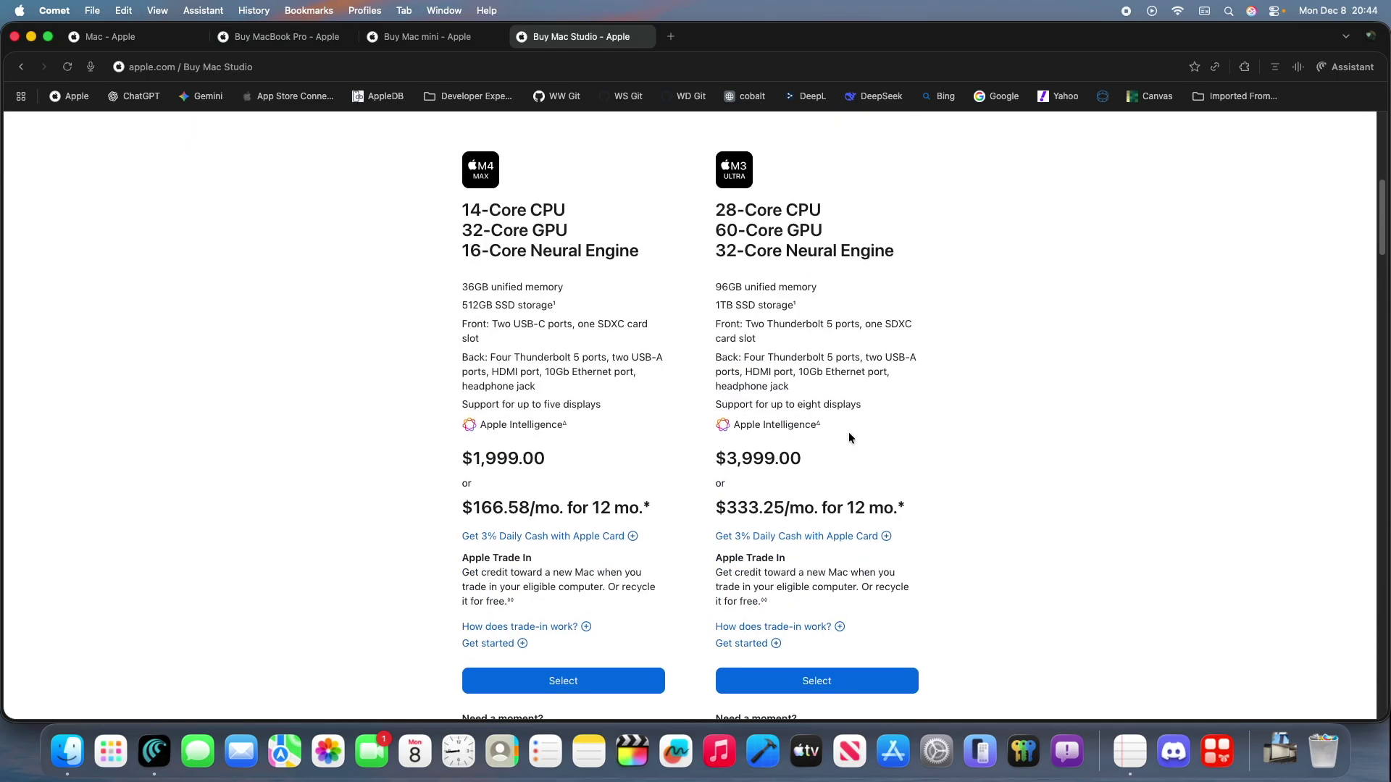
left_click(853, 681)
scroll(777, 495, "down", 10)
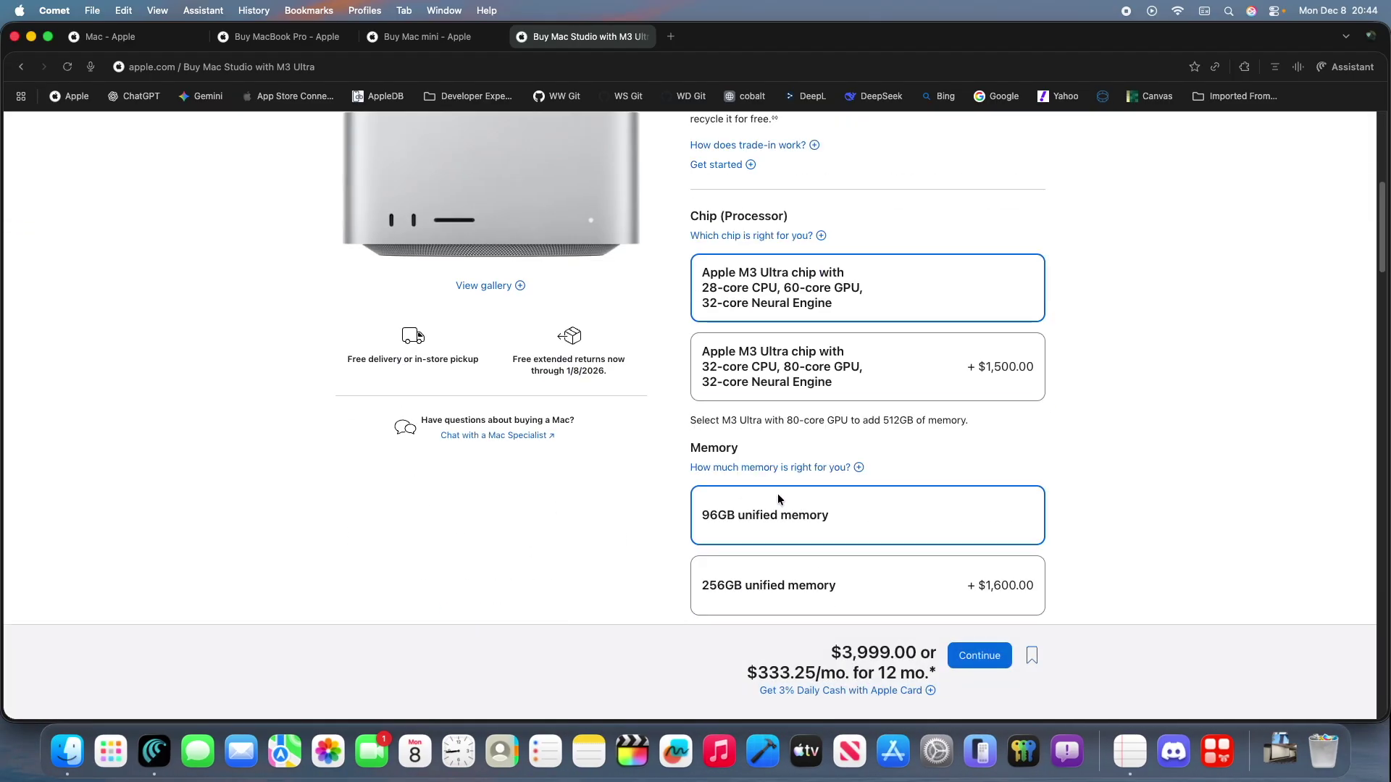
left_click(789, 463)
scroll(797, 449, "down", 5)
left_click(791, 552)
scroll(791, 552, "down", 4)
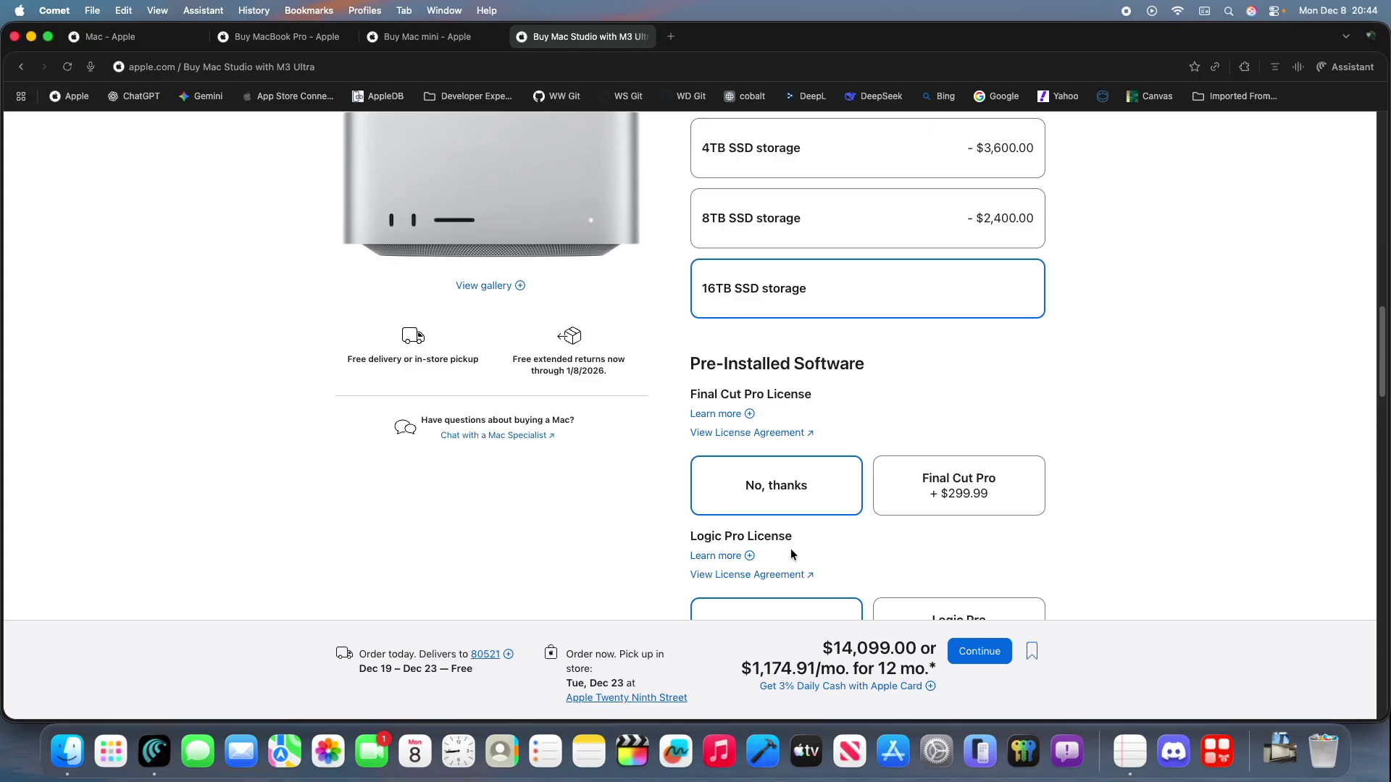
Step: Bag the configured Mac Studio with quantity 30 ($422,970.00), then go to the Mac section
left_click(985, 652)
left_click(822, 414)
left_click(817, 640)
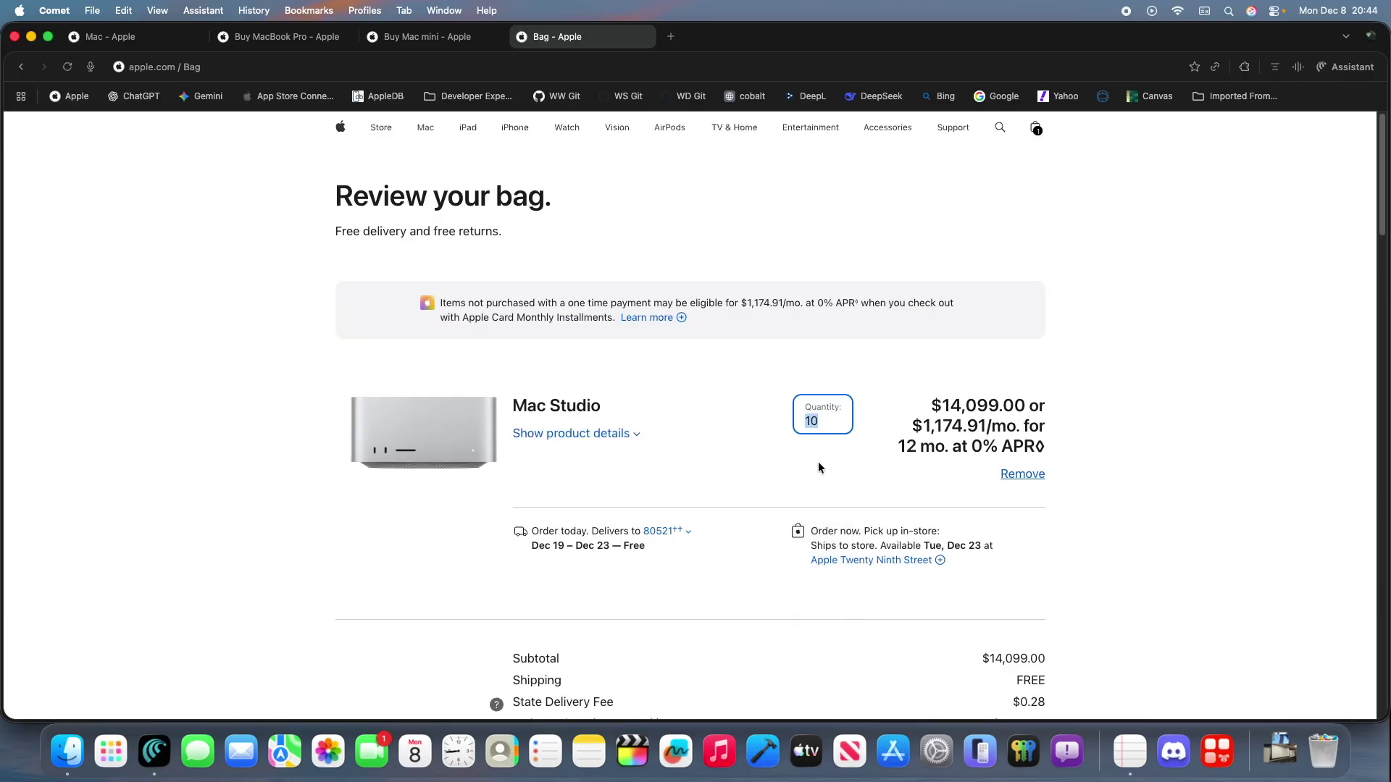
type("30")
key("Return")
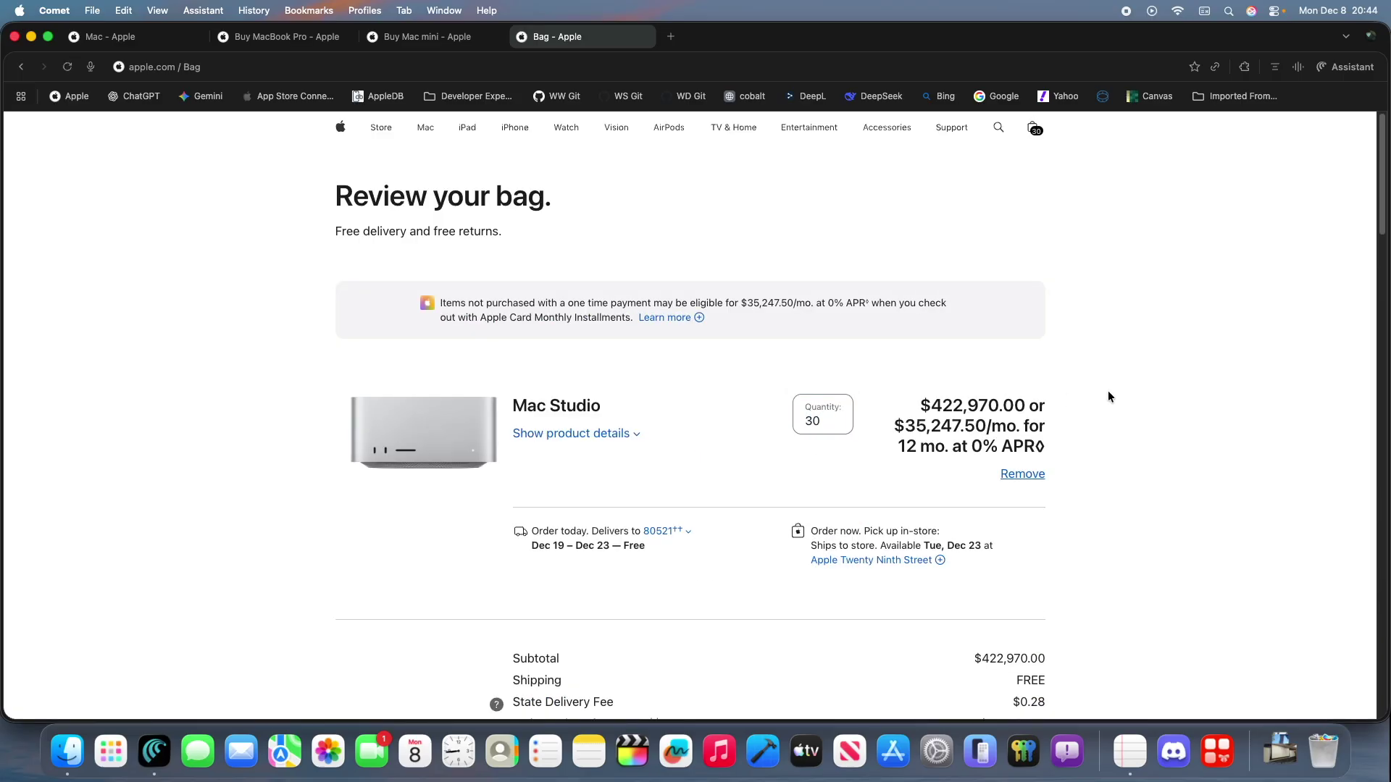
left_click_drag(911, 407, 1025, 407)
left_click(1117, 431)
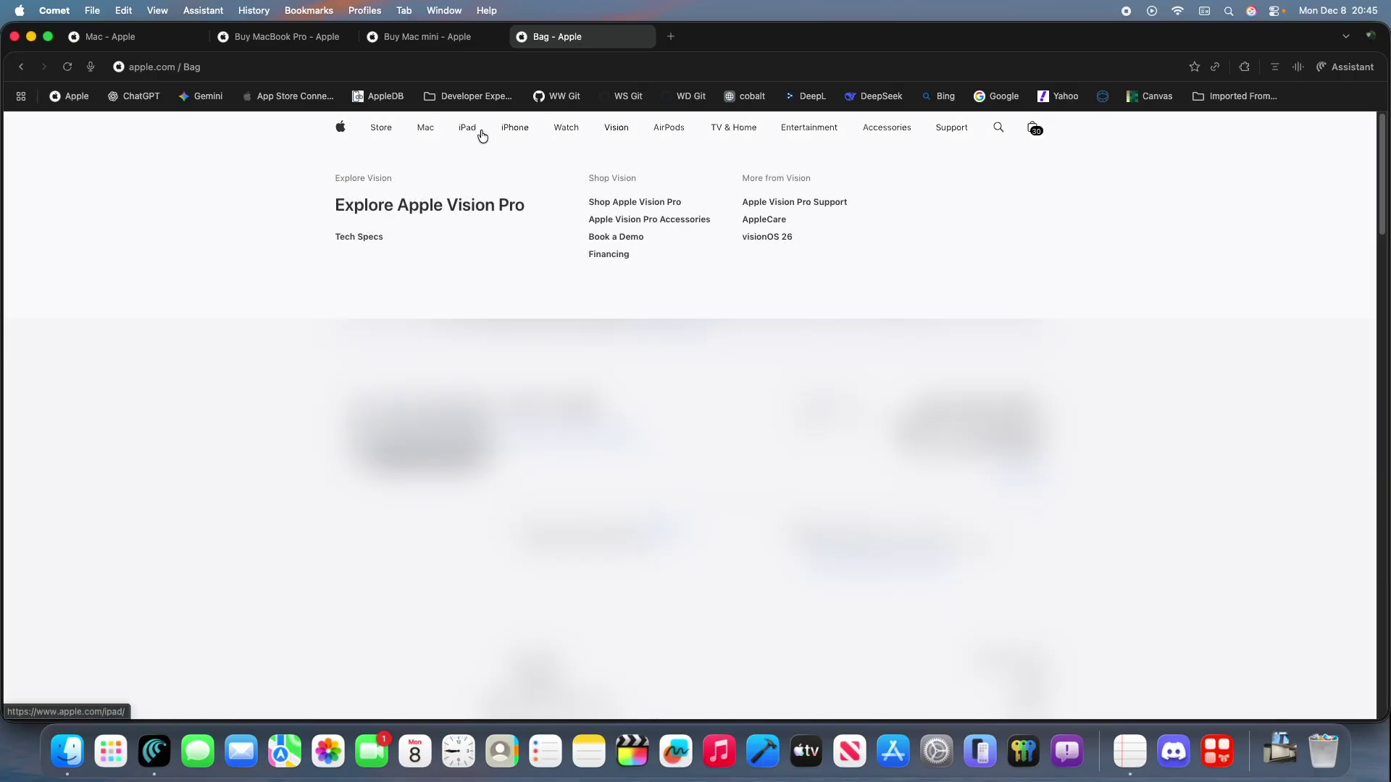
left_click(424, 129)
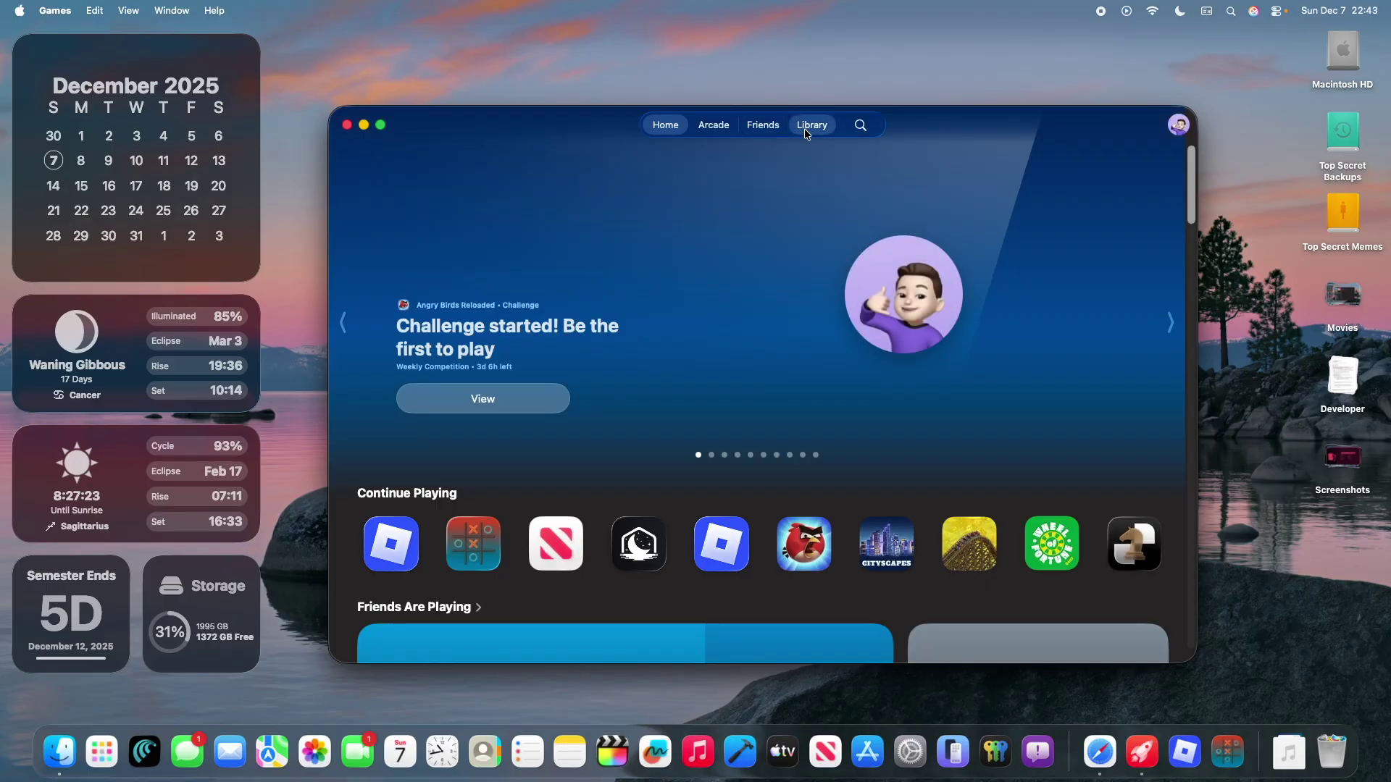
Step: Open the Games Library and filter it to games On This Mac
left_click(806, 132)
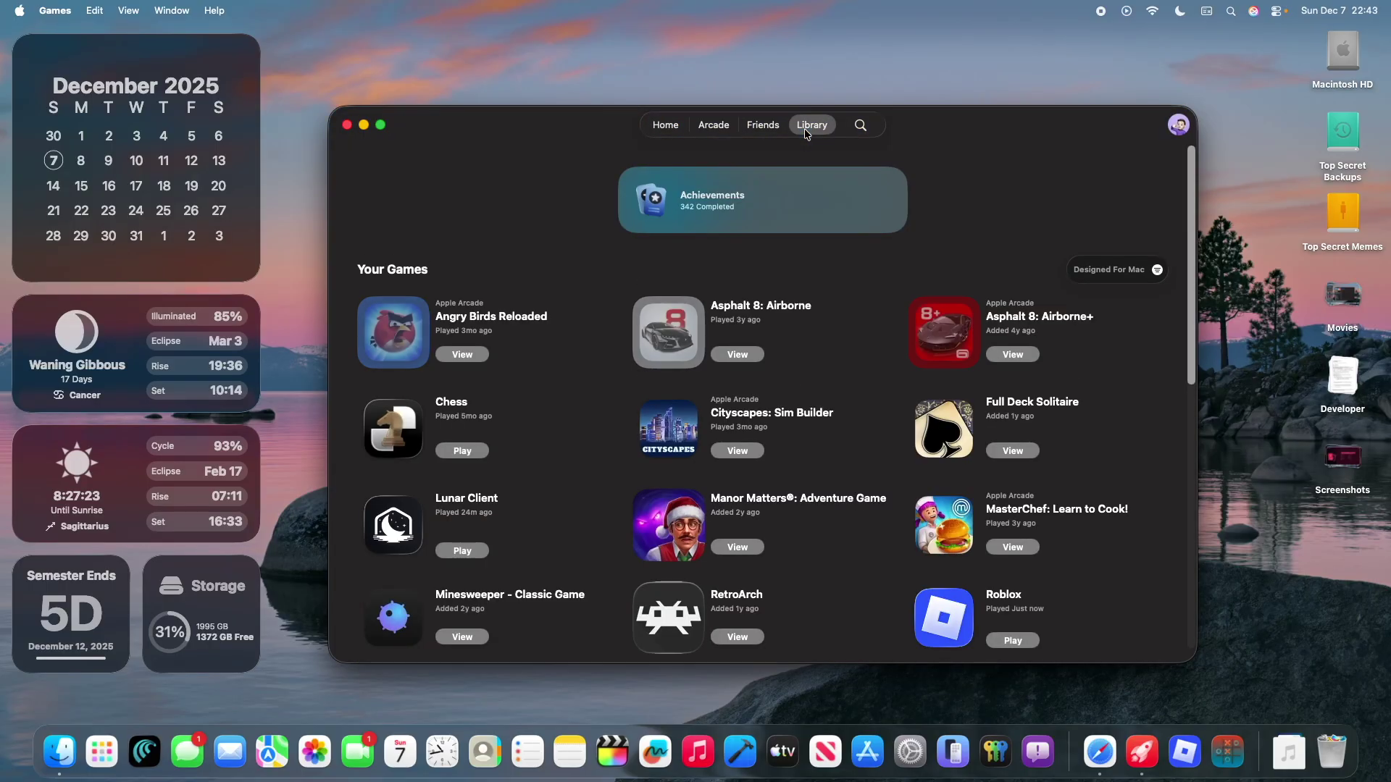
left_click(1078, 272)
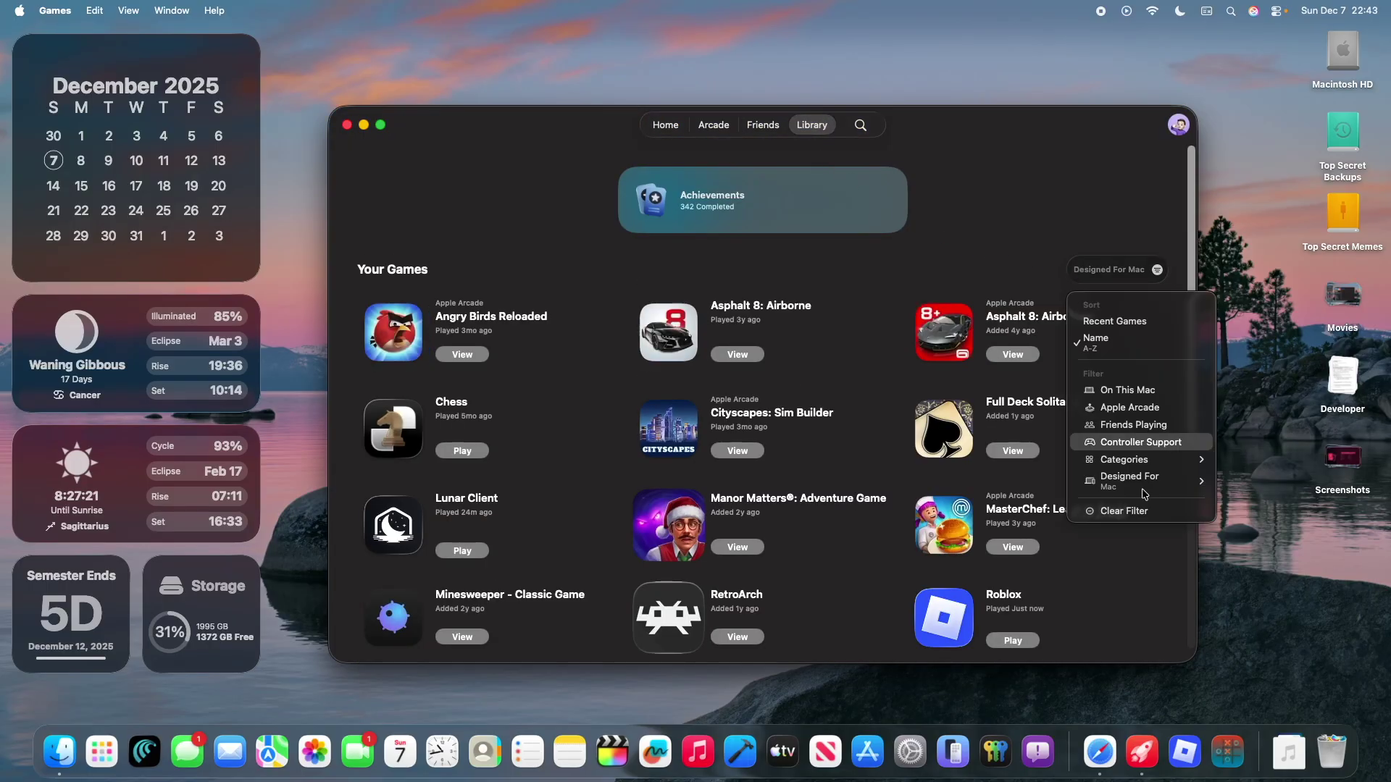
mouse_move(1150, 484)
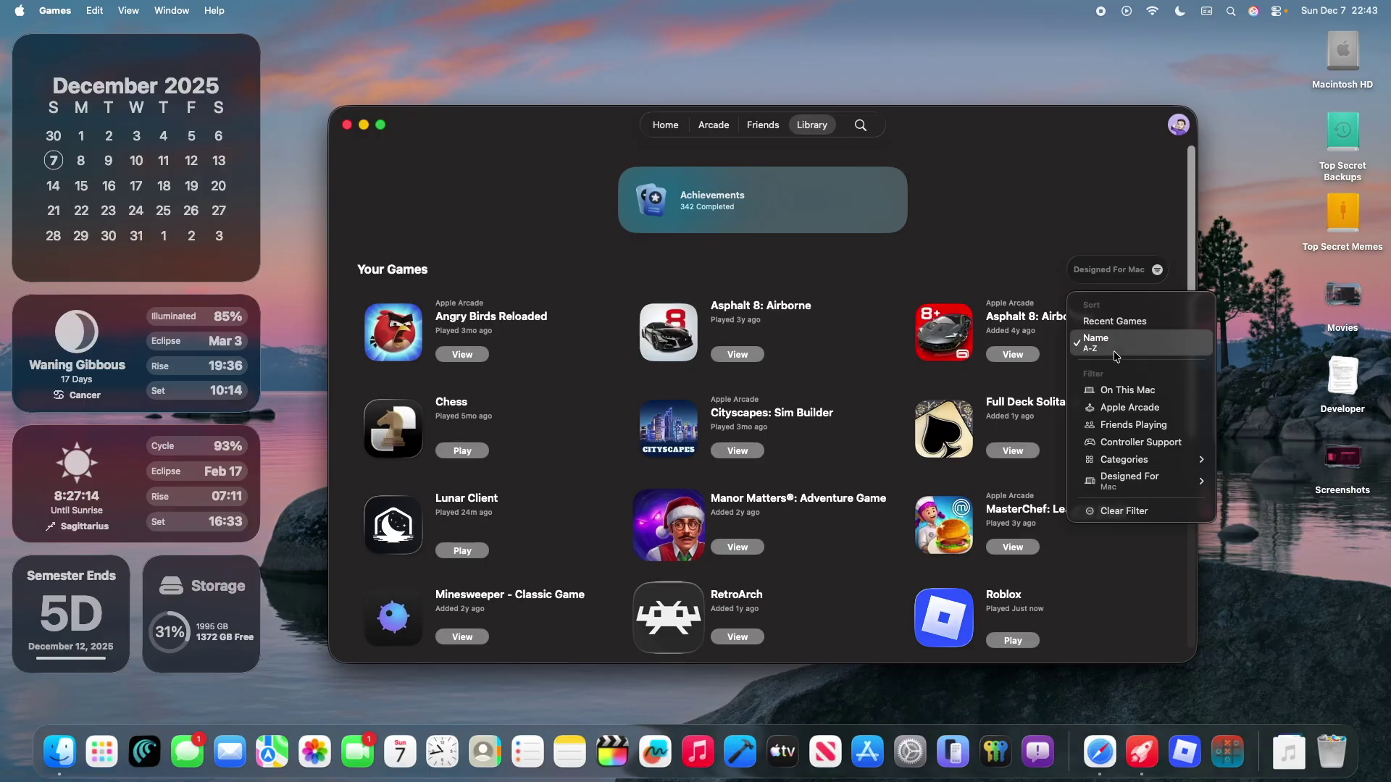
left_click(1122, 391)
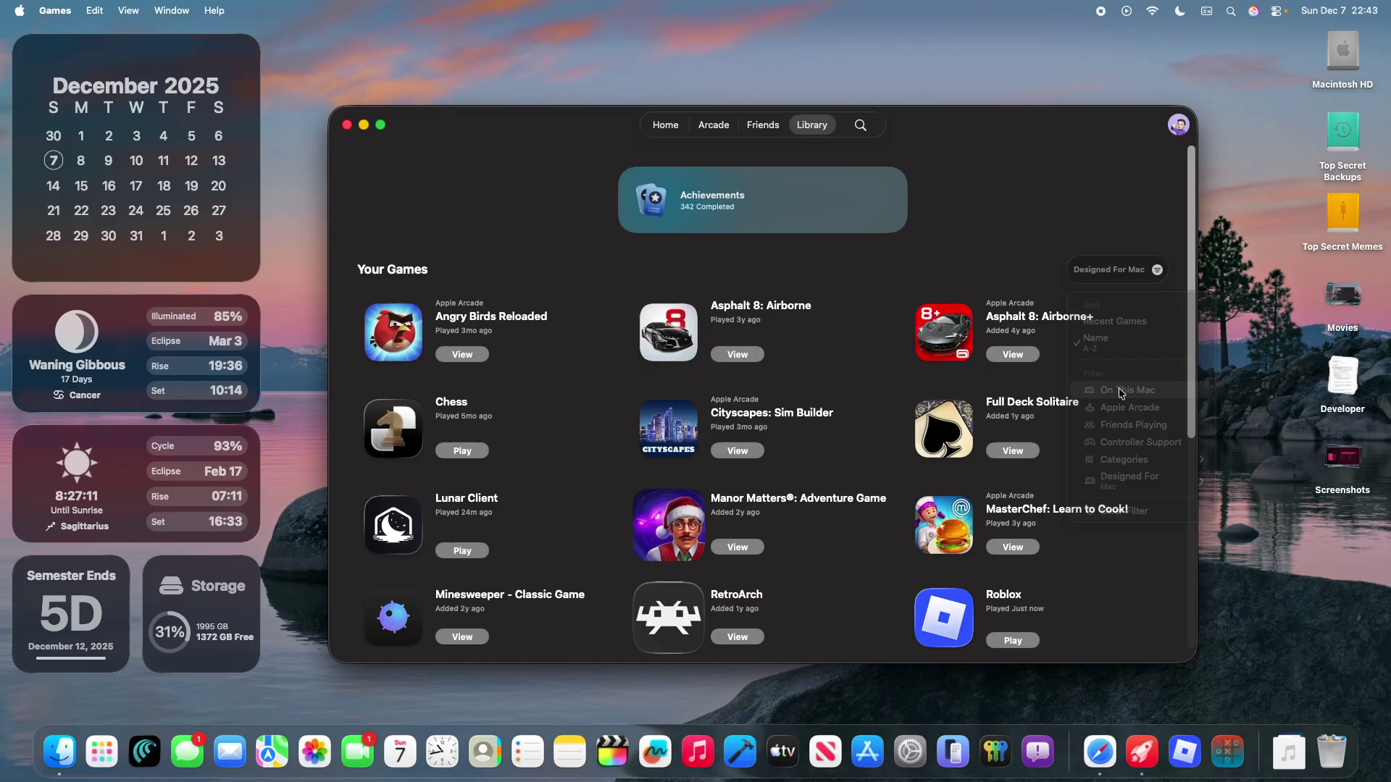
Step: Switch the Designed For filter to iPhone & iPad, then back to all devices
left_click(1115, 270)
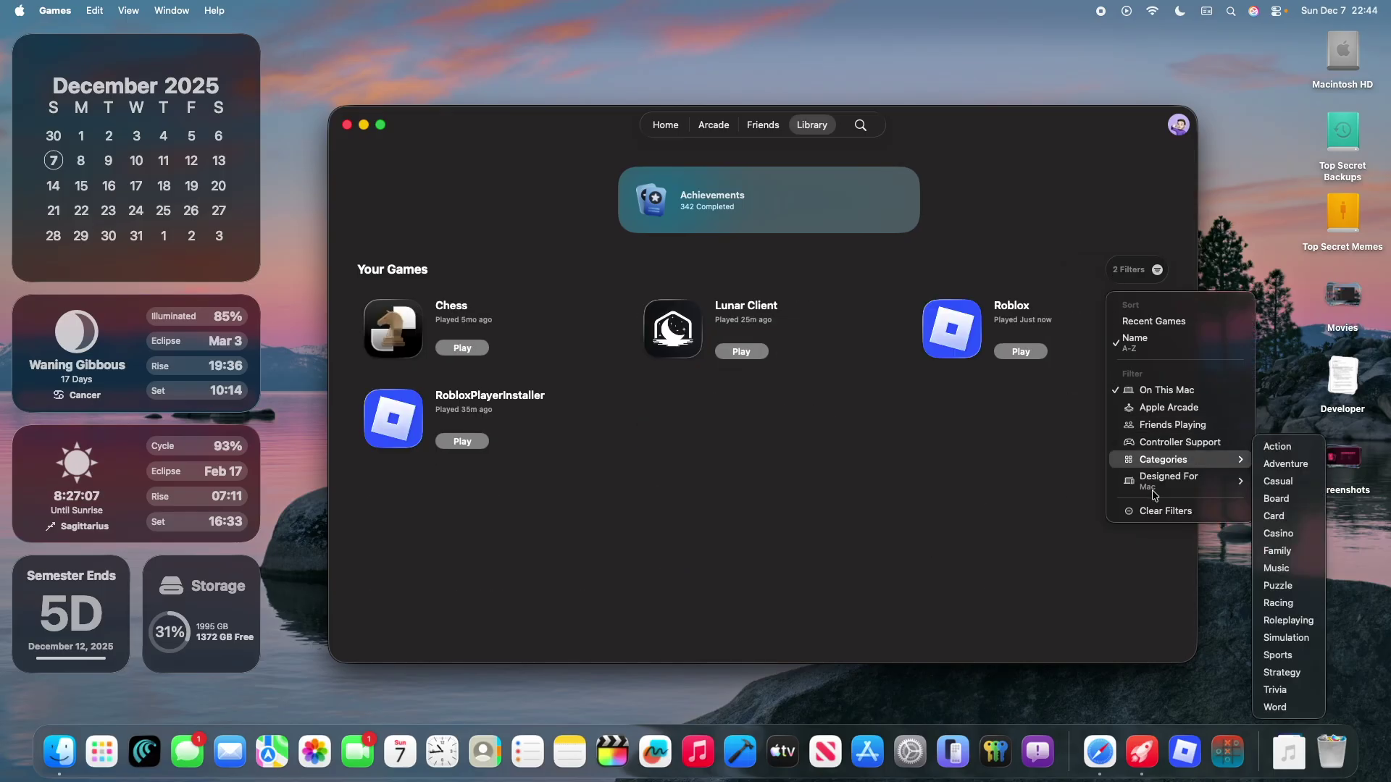
mouse_move(1224, 482)
left_click(1296, 510)
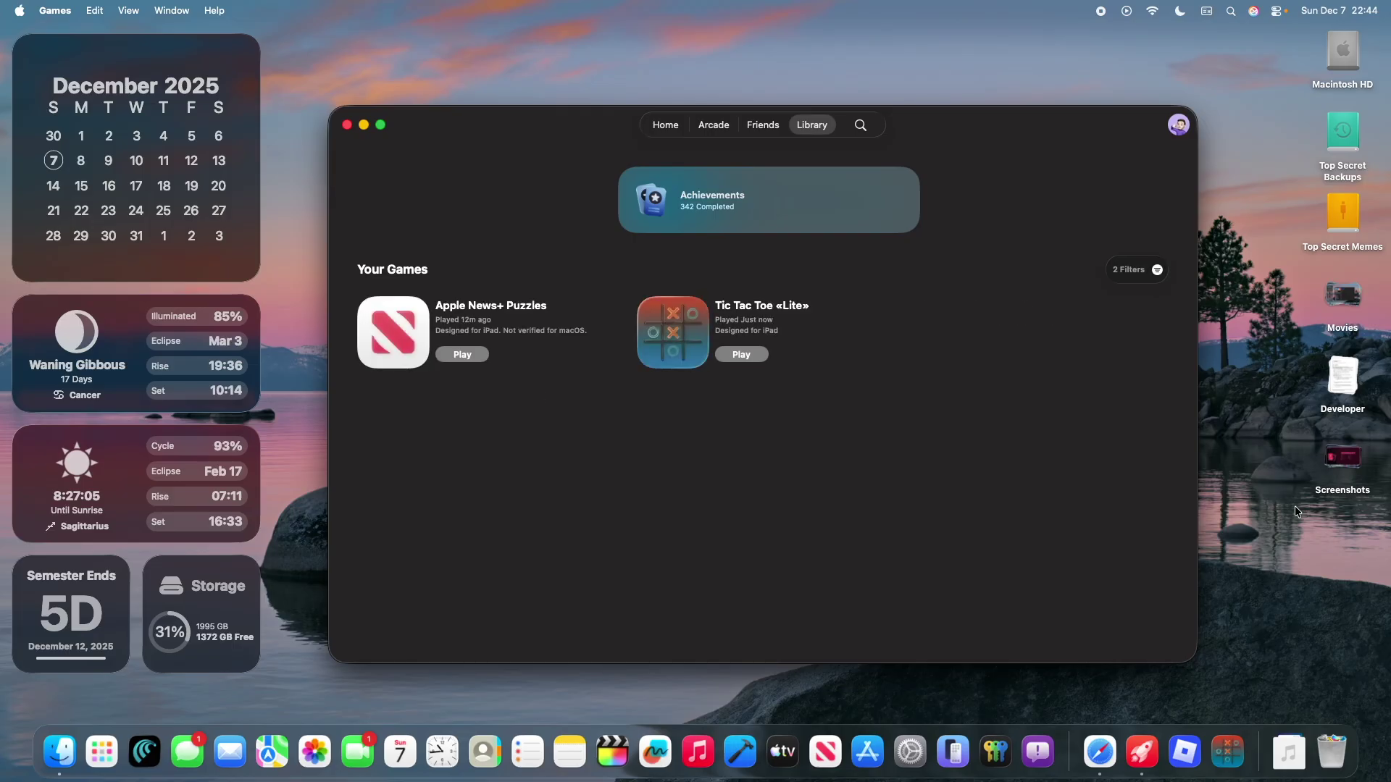
left_click(1130, 273)
mouse_move(1232, 482)
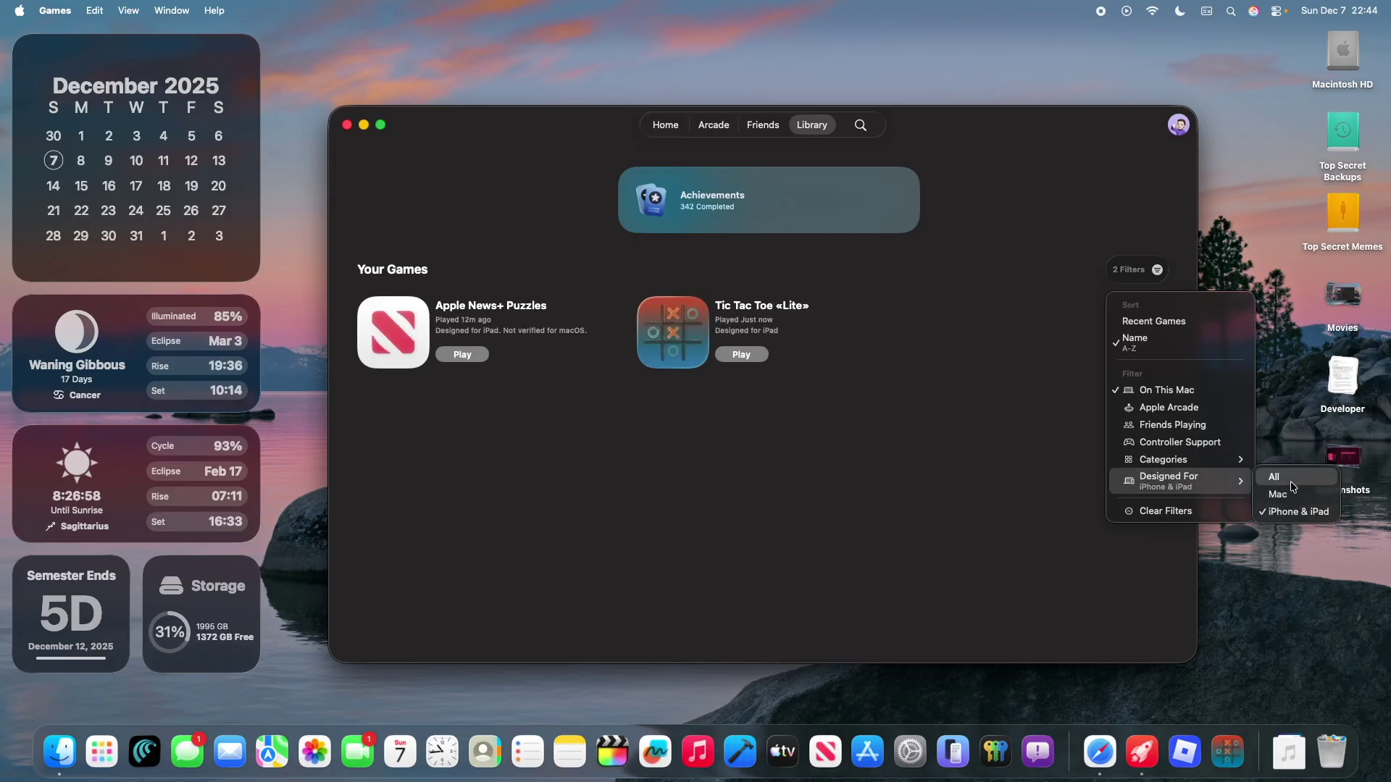
left_click(1291, 481)
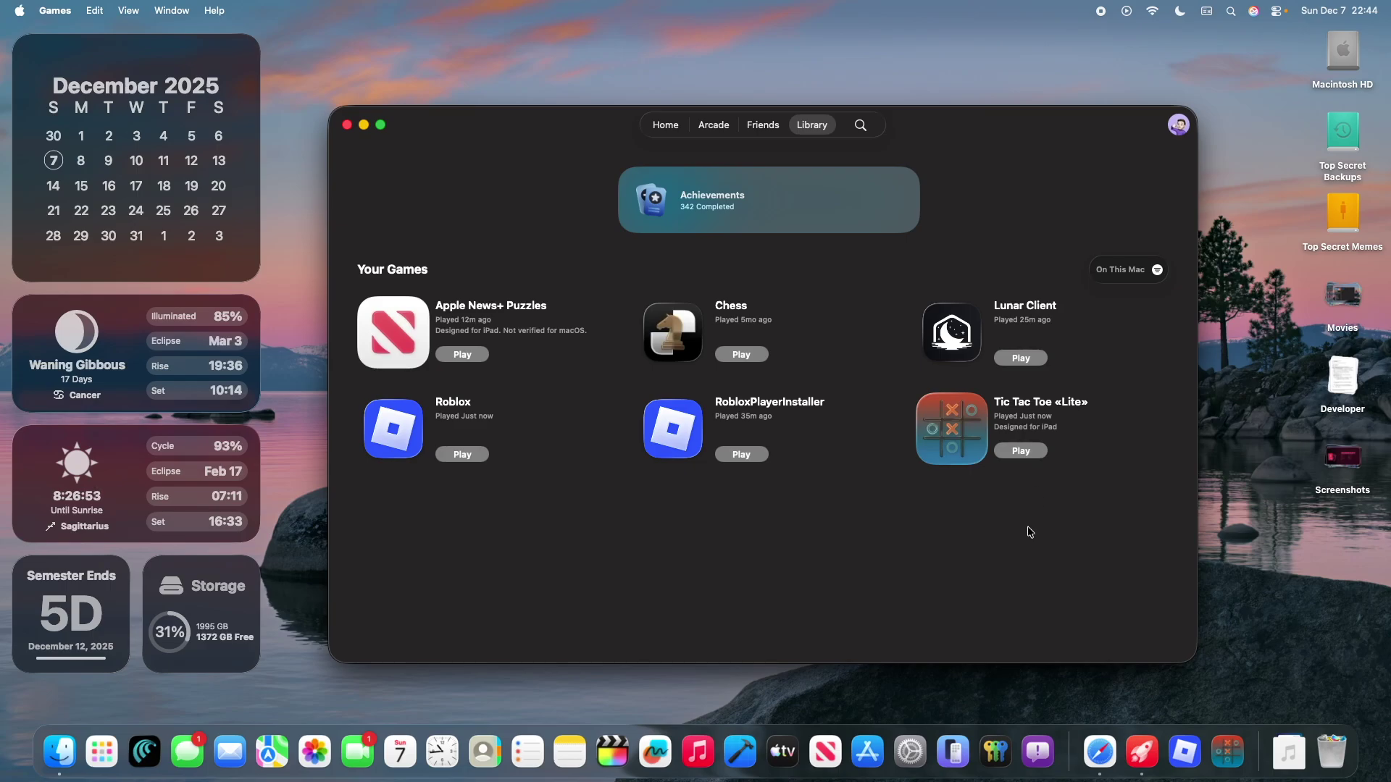
Step: Toggle the Friends Playing filter on and off, leaving only On This Mac checked
left_click(1128, 270)
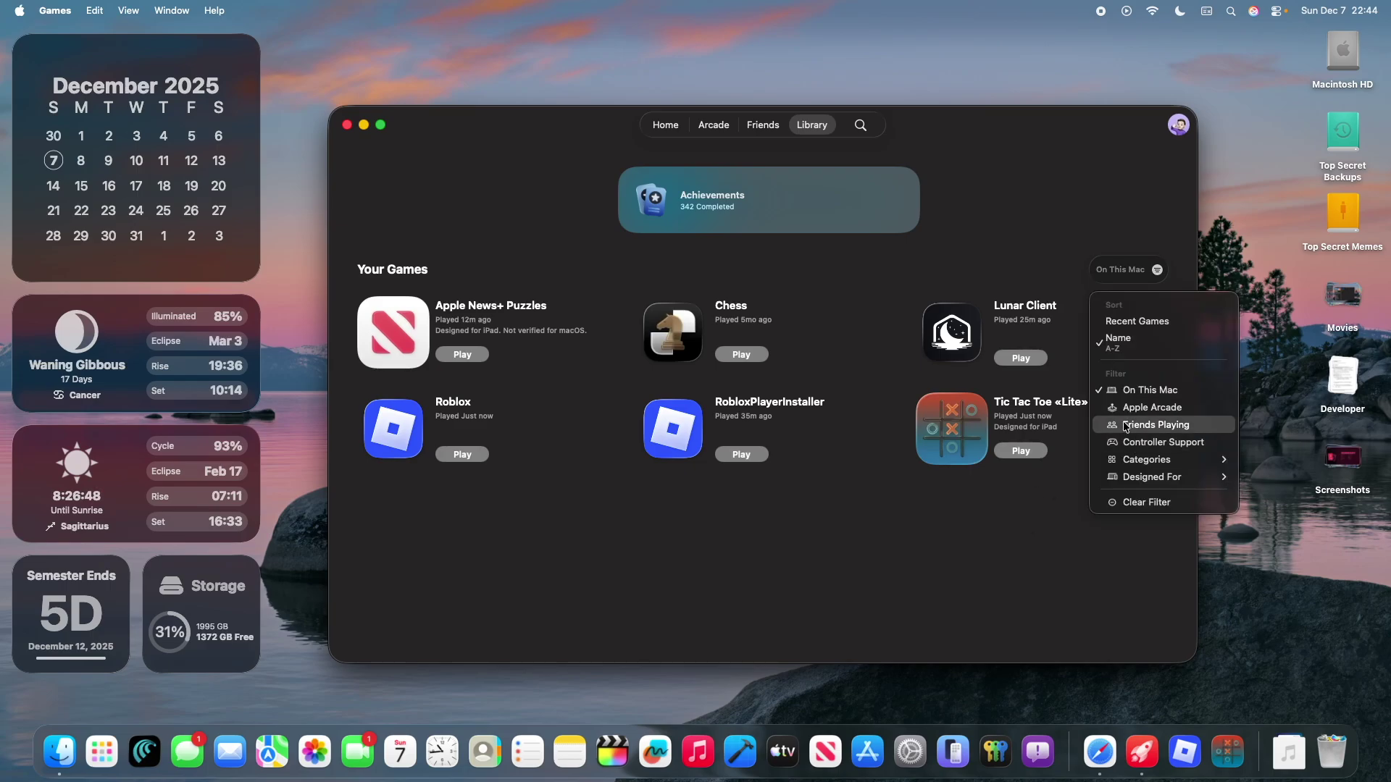
left_click(1125, 426)
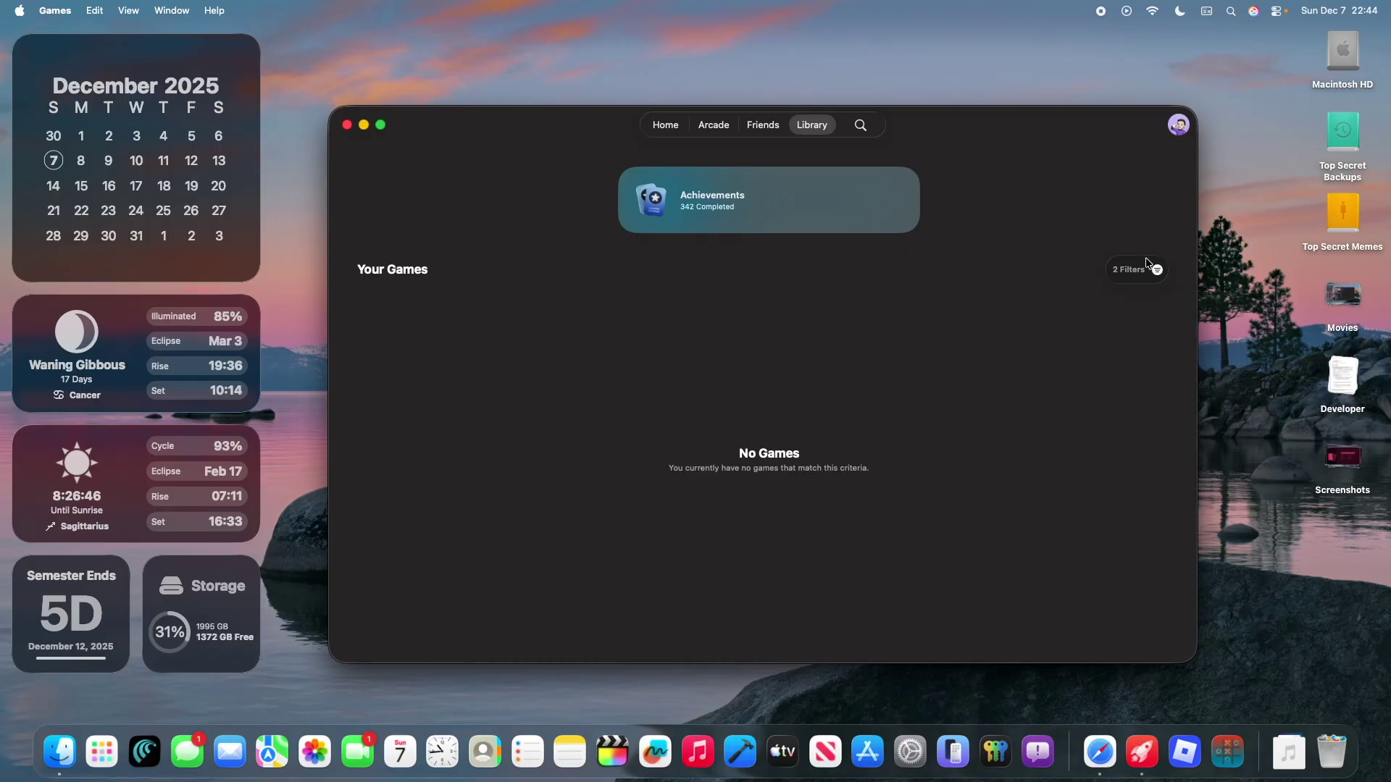
left_click(1127, 272)
left_click(1126, 424)
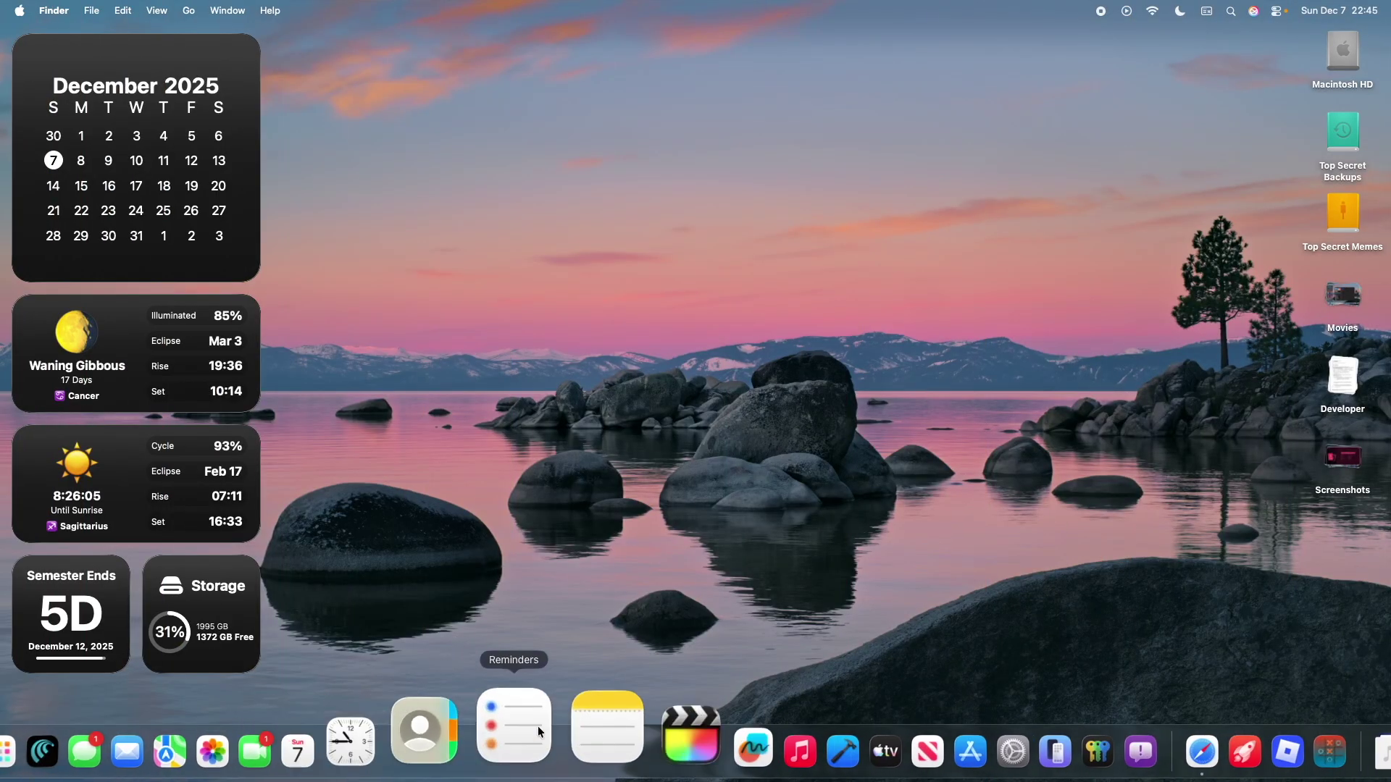
Step: In Reminders, create a New Reminder and mark it Urgent with an alarm today at 23:00
left_click(533, 725)
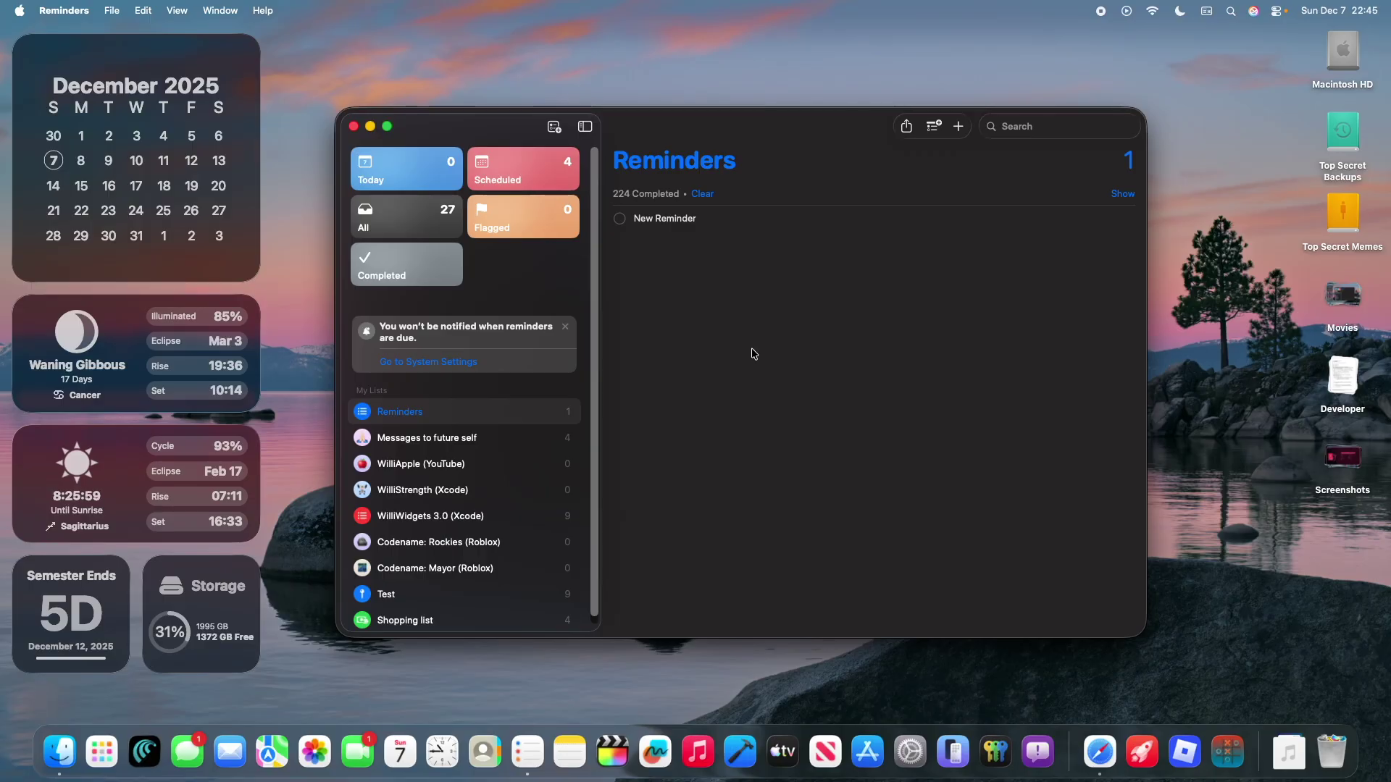
left_click(370, 305)
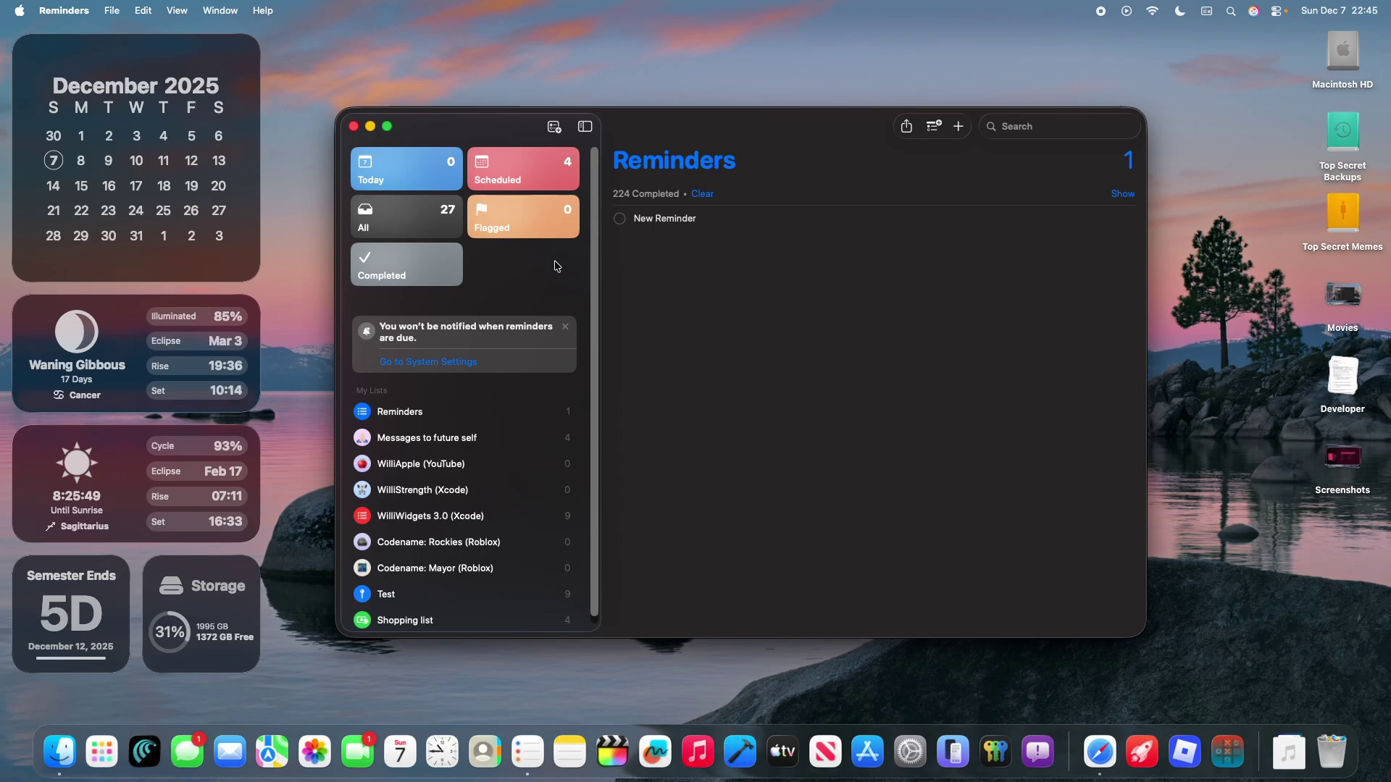
key("super+n")
left_click(1130, 218)
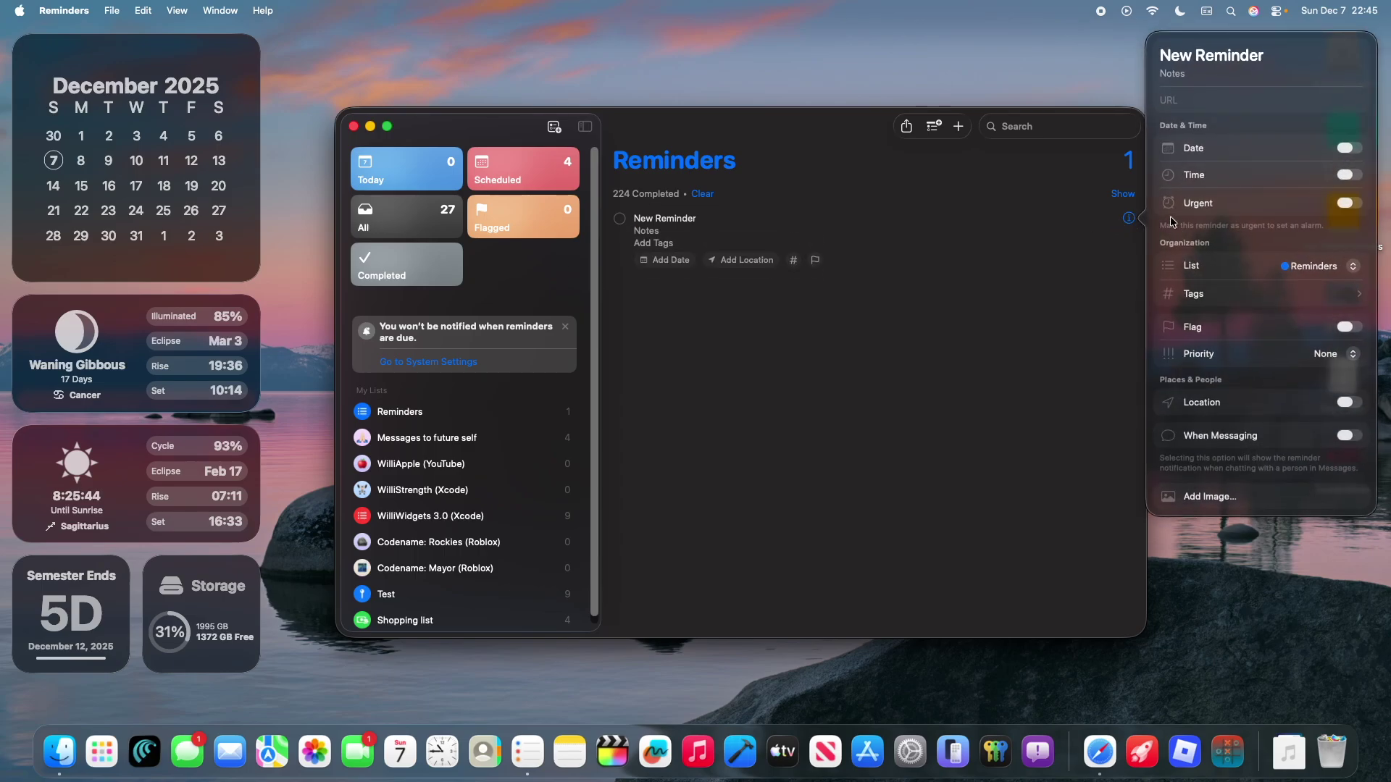
left_click(1349, 204)
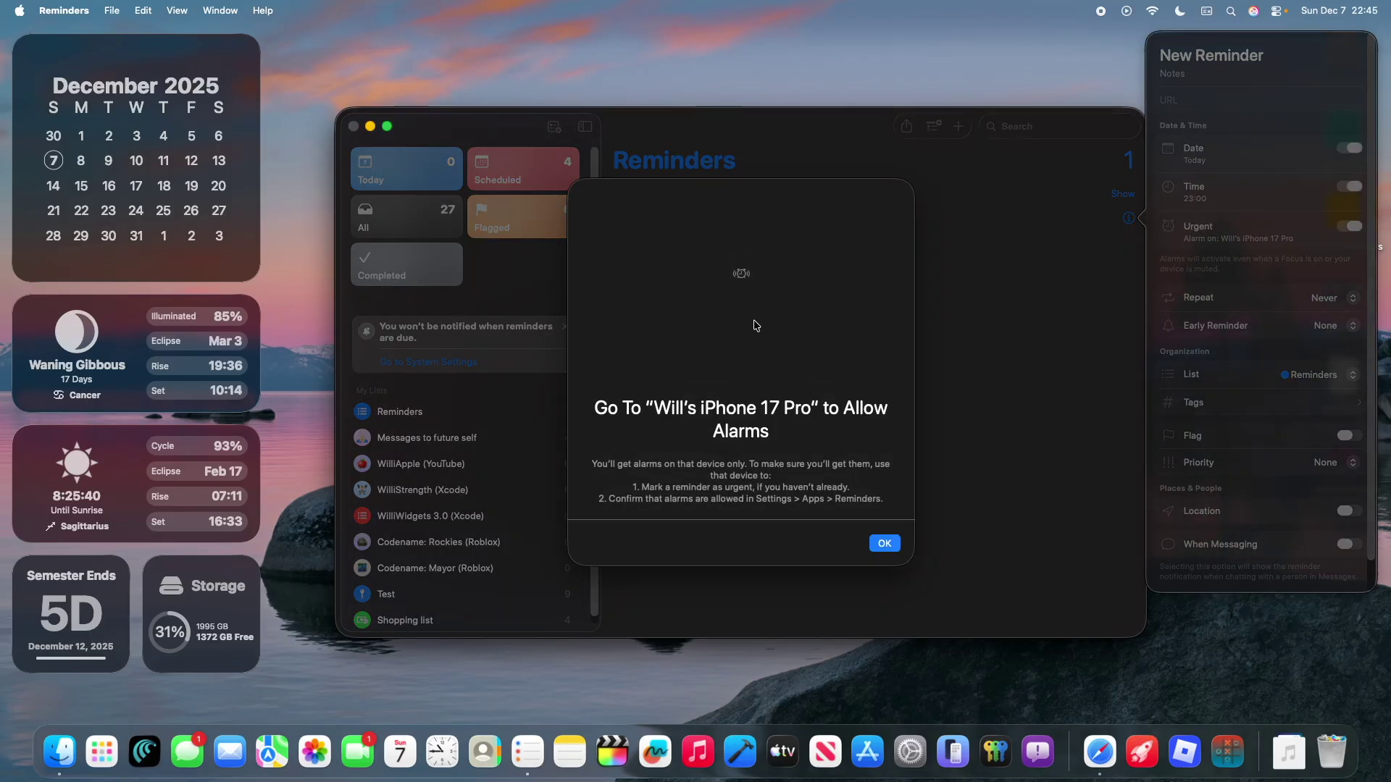
left_click(884, 544)
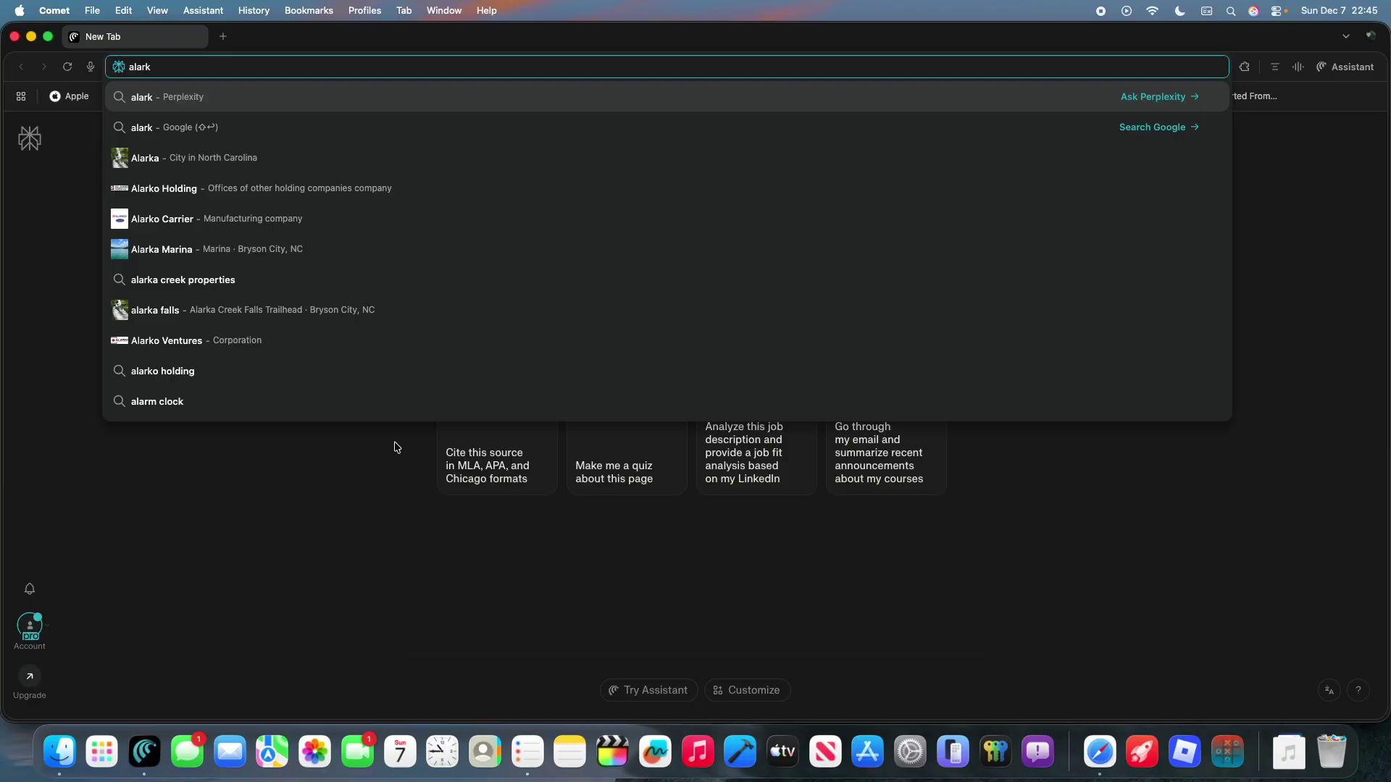
Step: Load the AlarmKit docs, highlight the iOS 26.0+ | iPadOS 26.0+ line, and return from Reminders
key("Return")
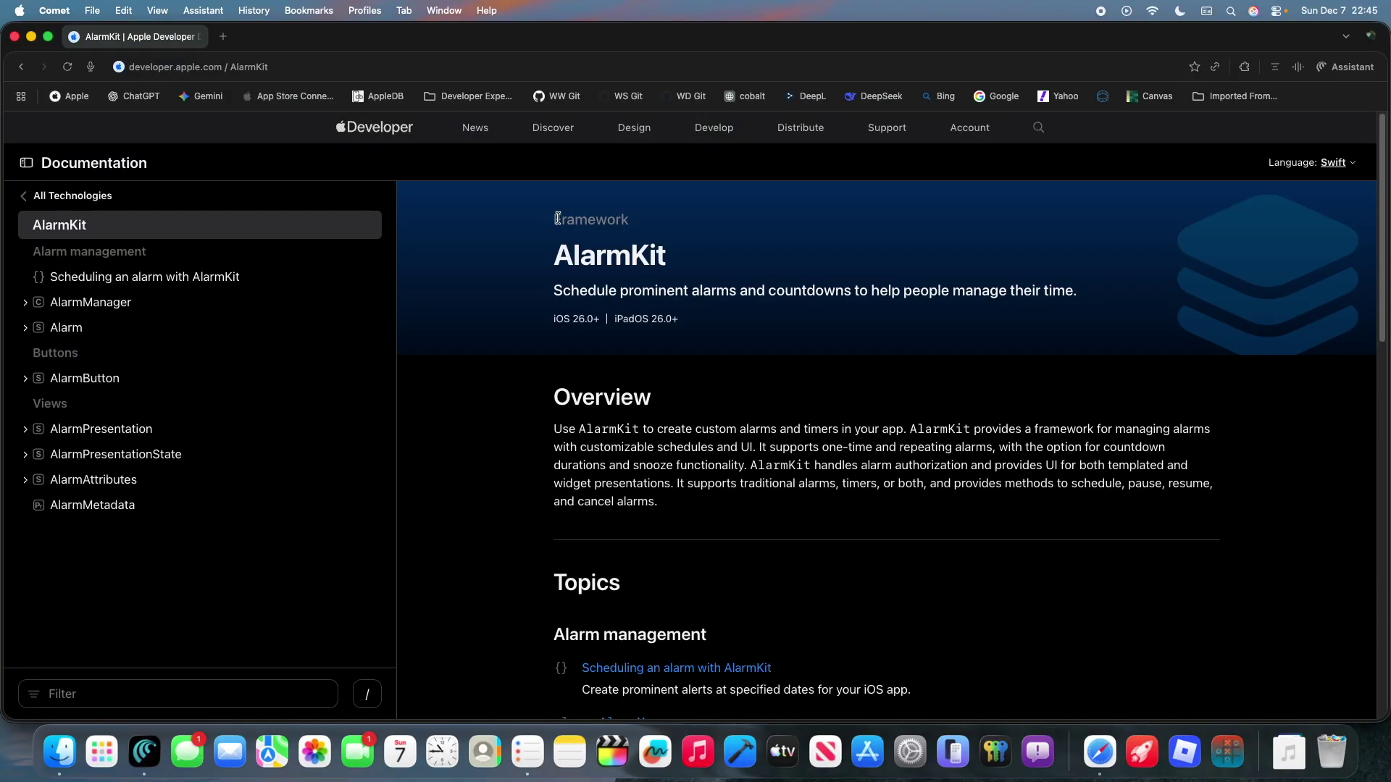
left_click_drag(552, 324, 753, 334)
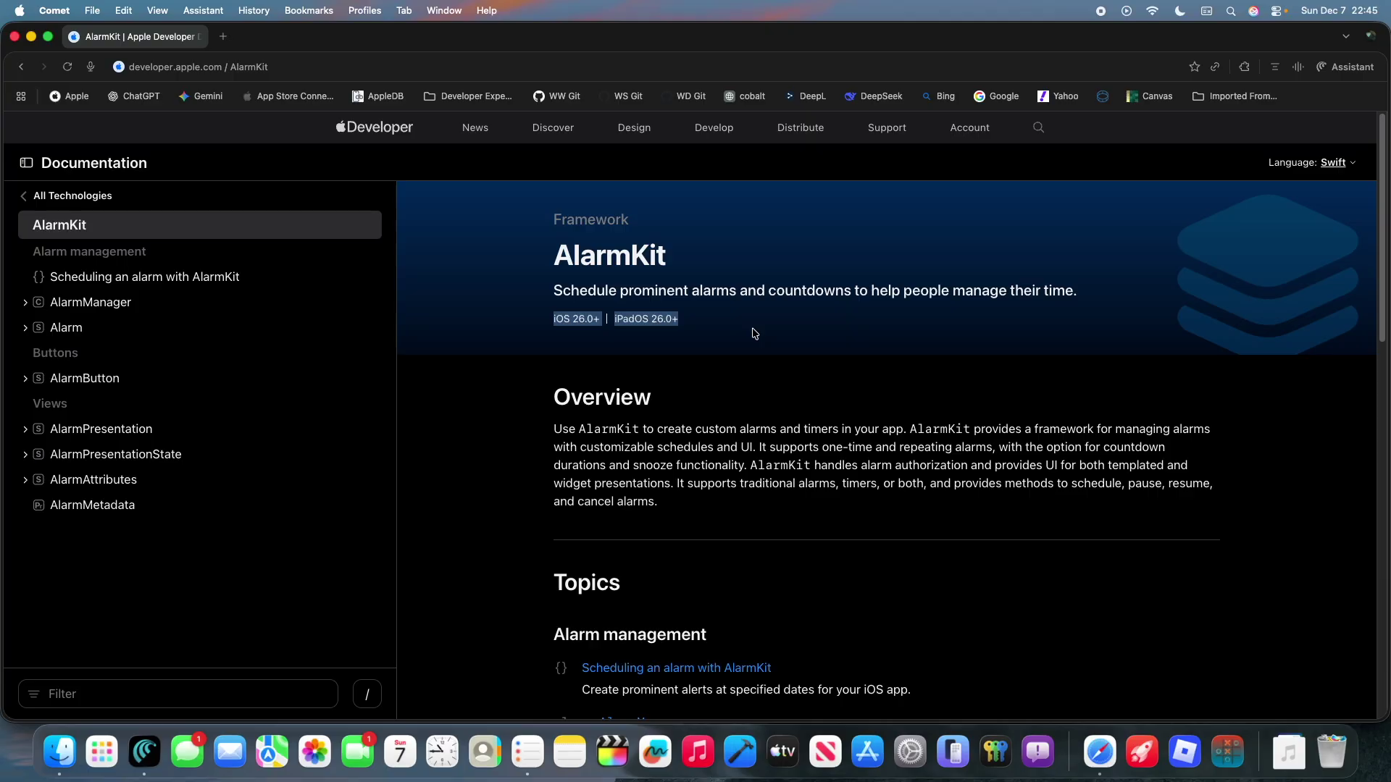
left_click(755, 333)
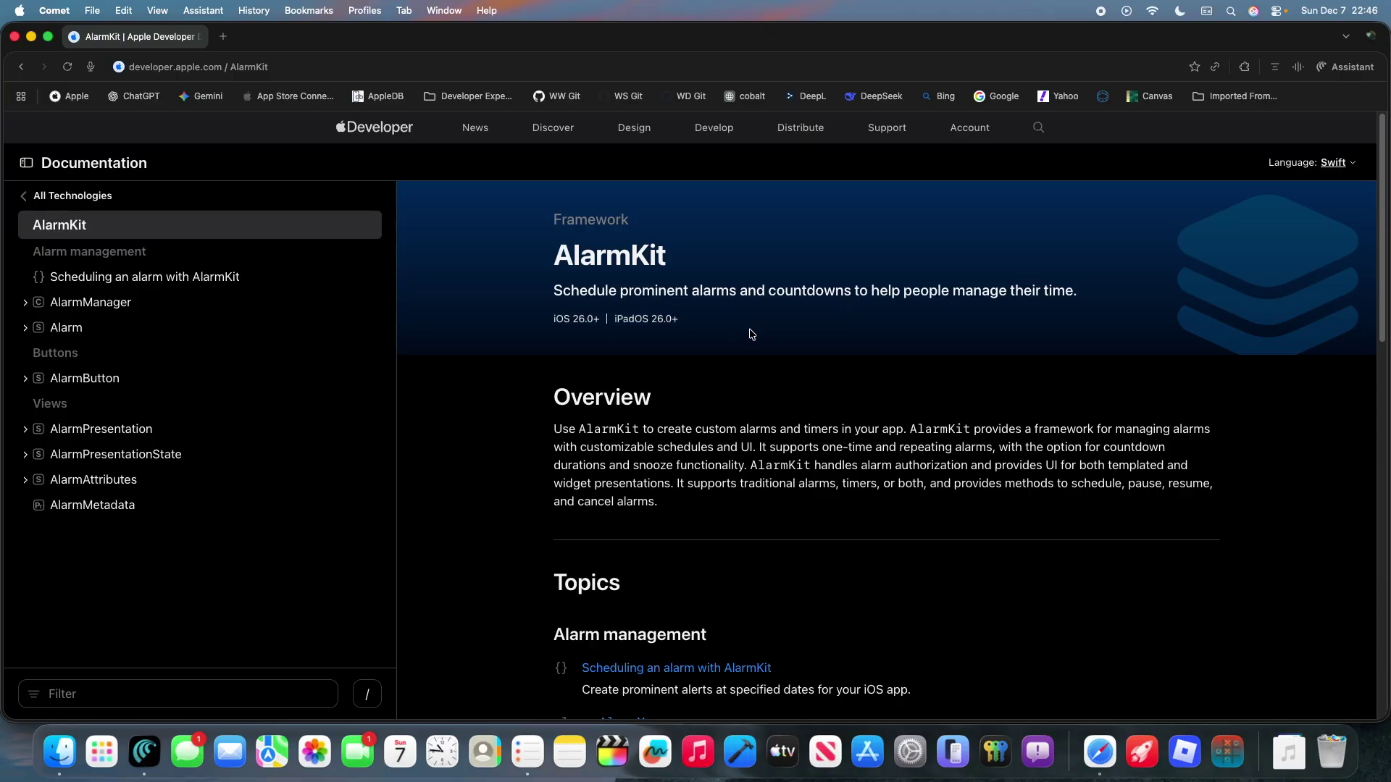
left_click(523, 743)
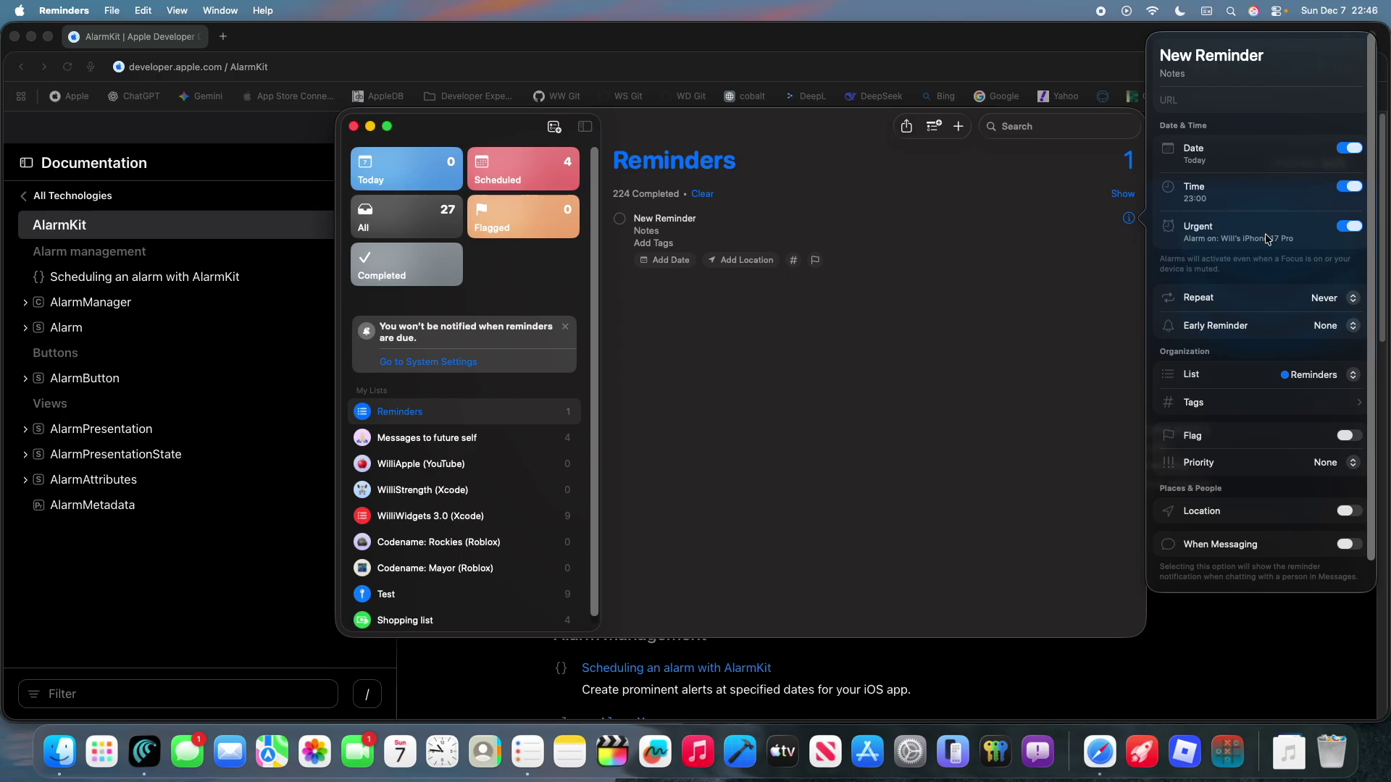
left_click(514, 687)
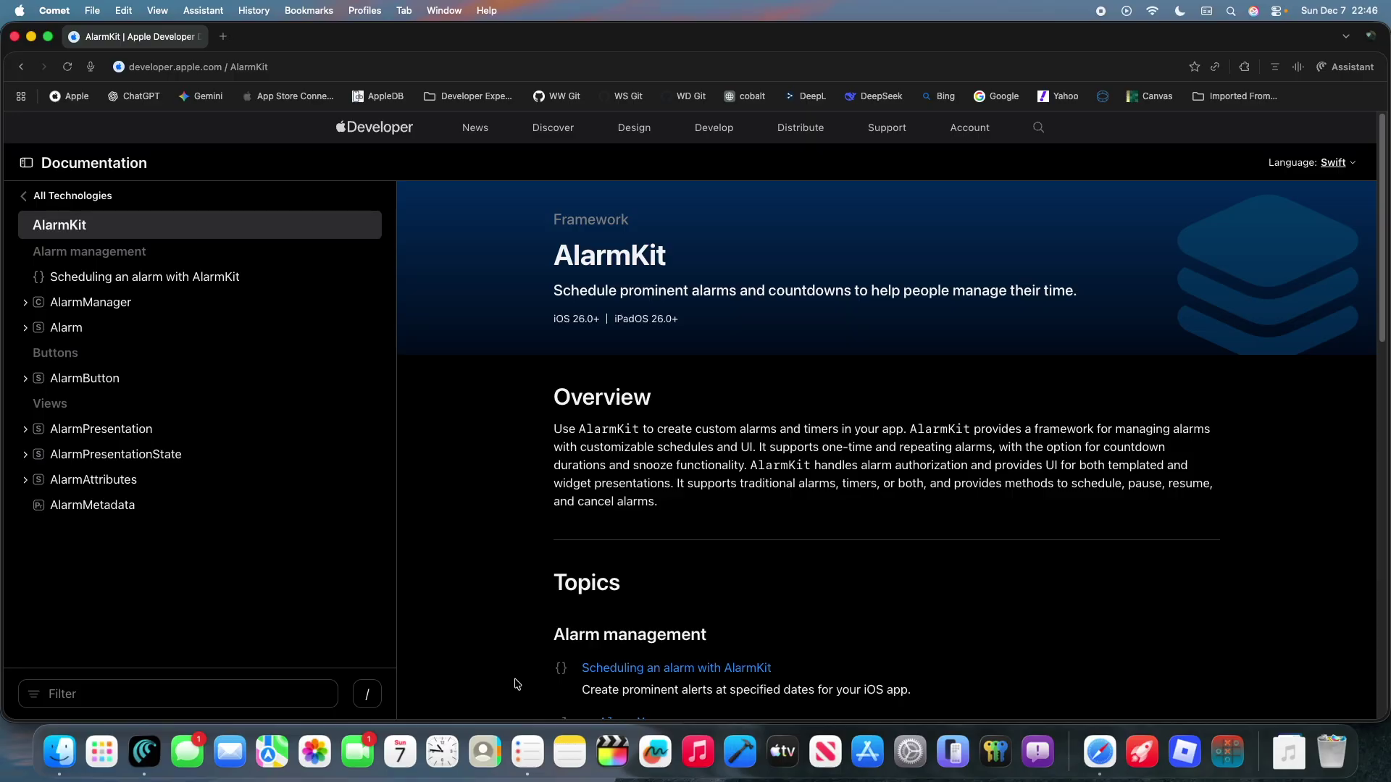
Step: Start a new alarm on Clock's Alarms tab, then leave without saving it
left_click(445, 745)
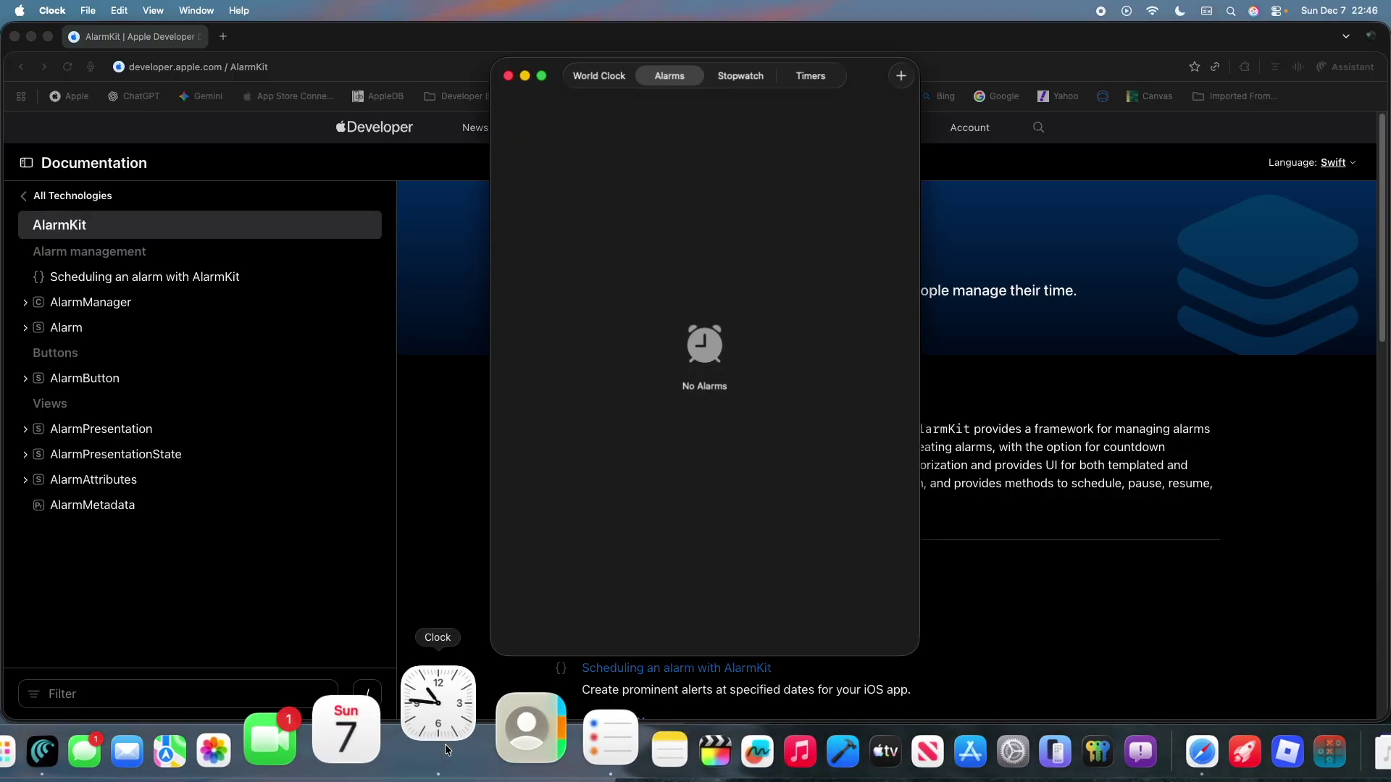
left_click(903, 73)
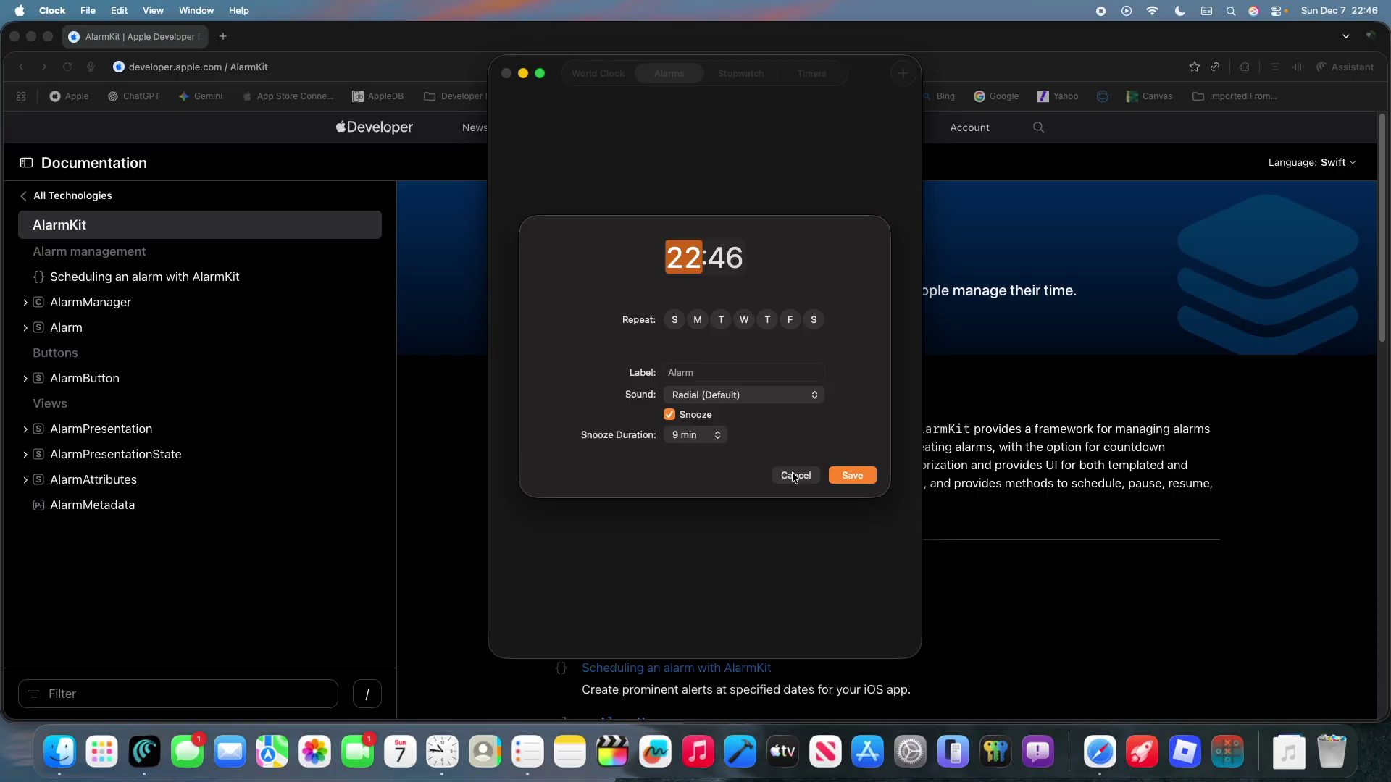
key("super+Tab")
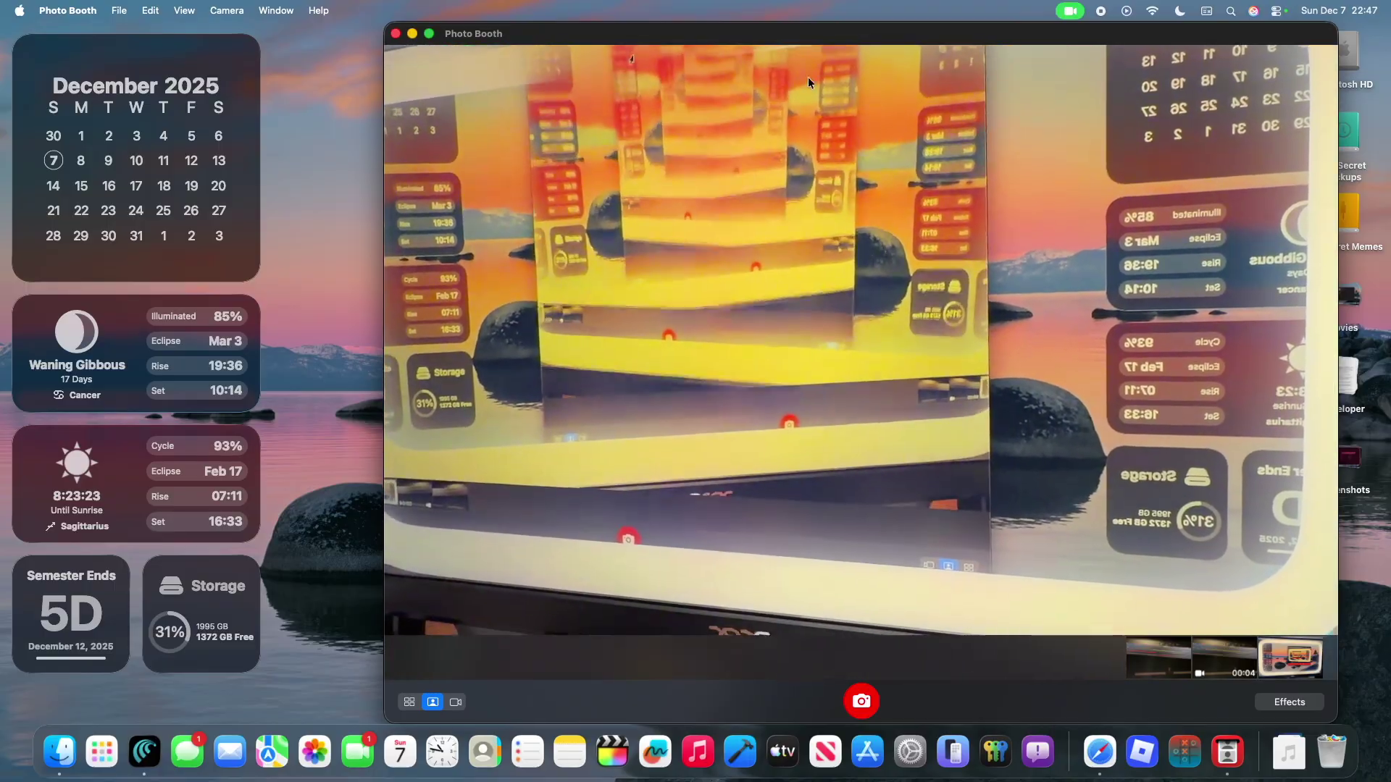
Step: Toggle the Edge Light effect off and back on from the menu-bar video effects list
left_click(1069, 10)
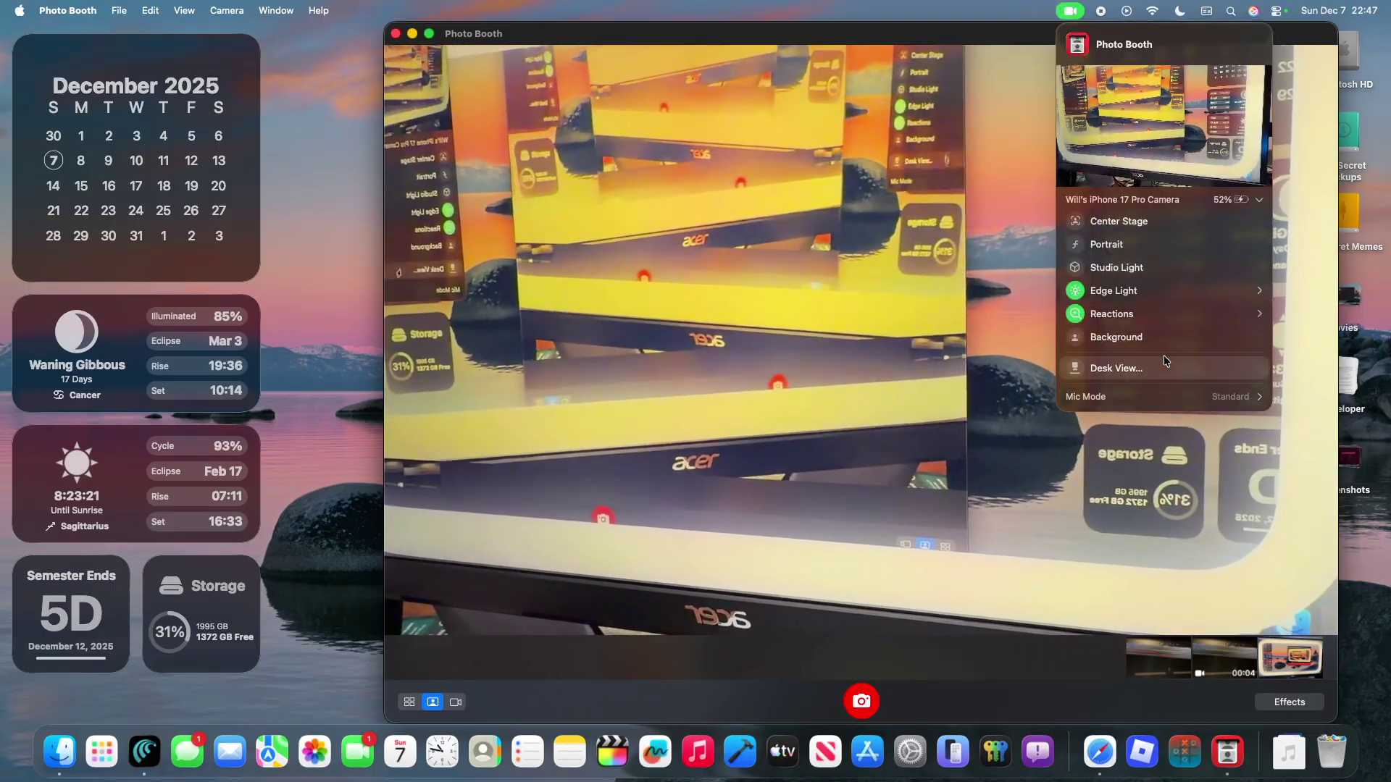
left_click(1133, 290)
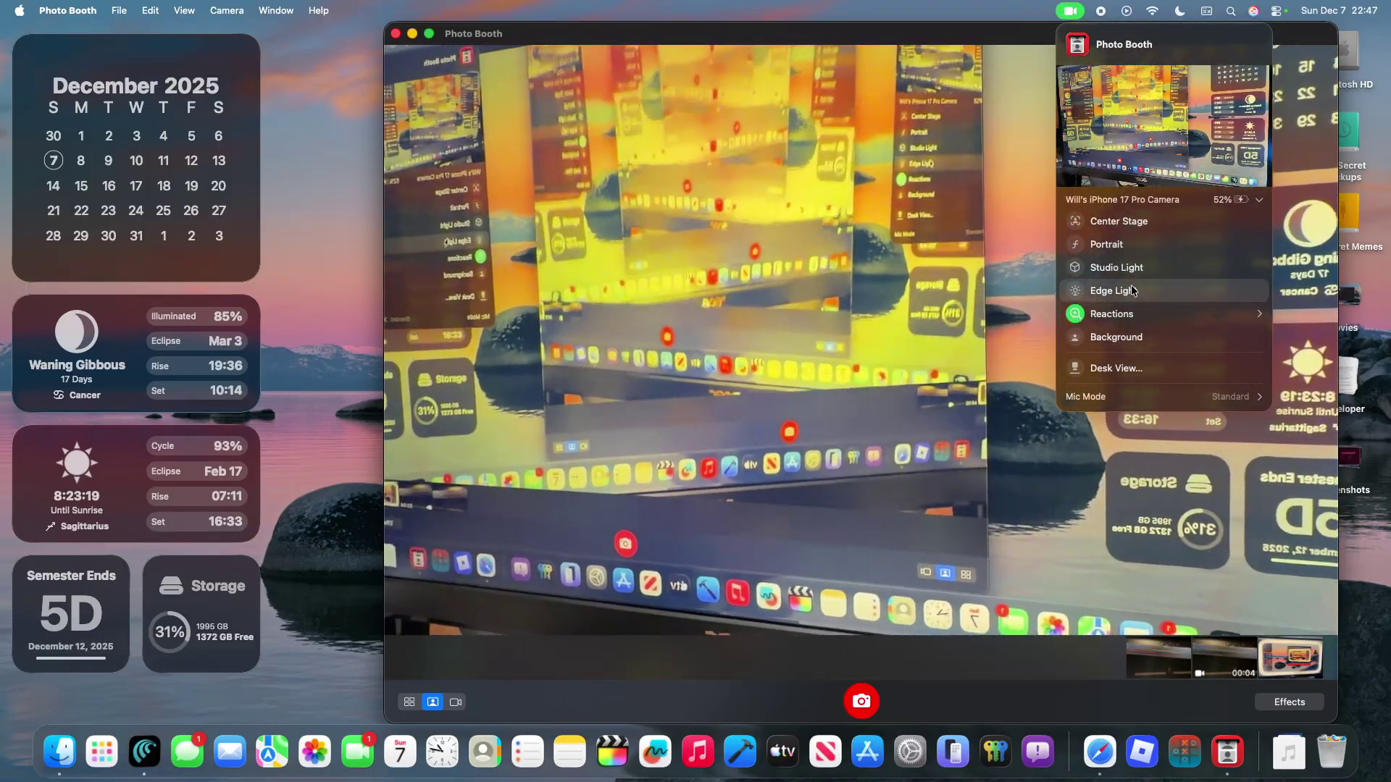
left_click(1134, 291)
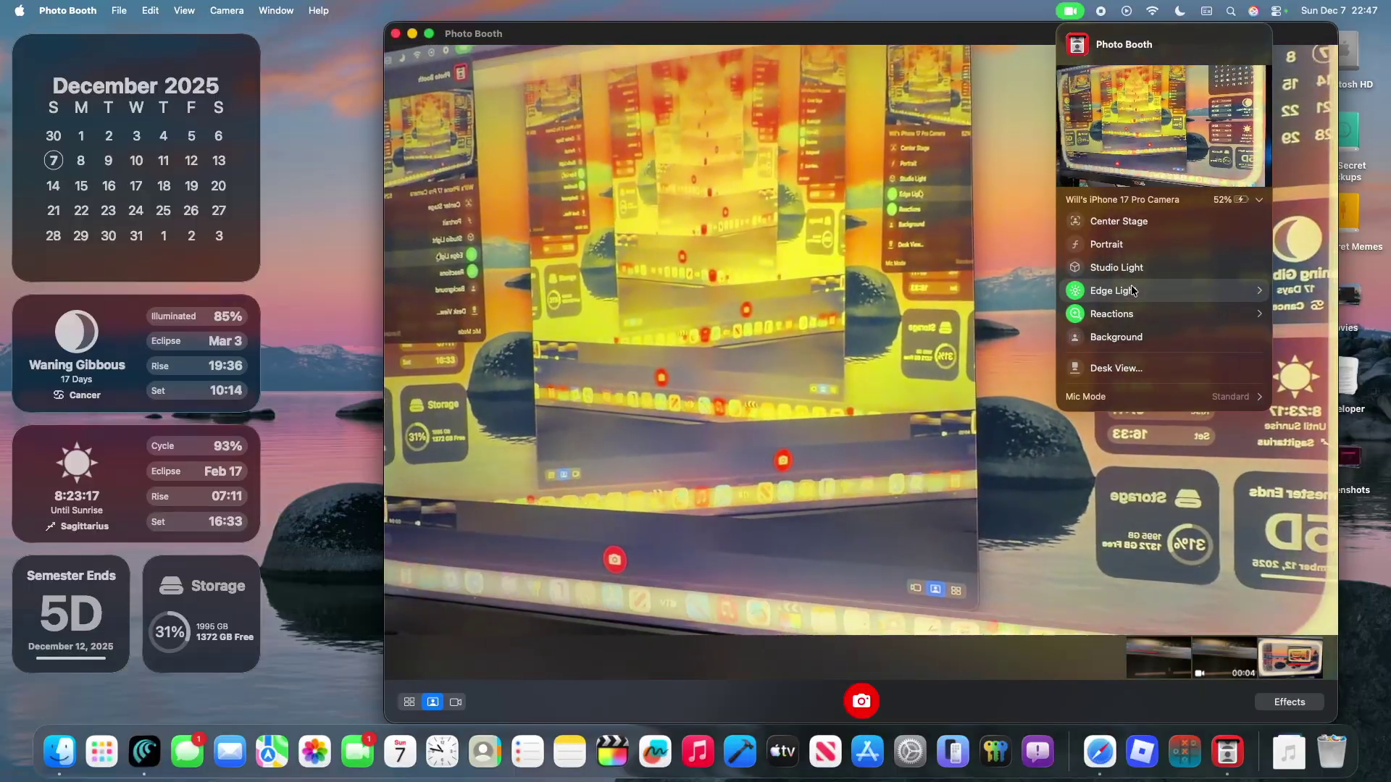
left_click(1138, 41)
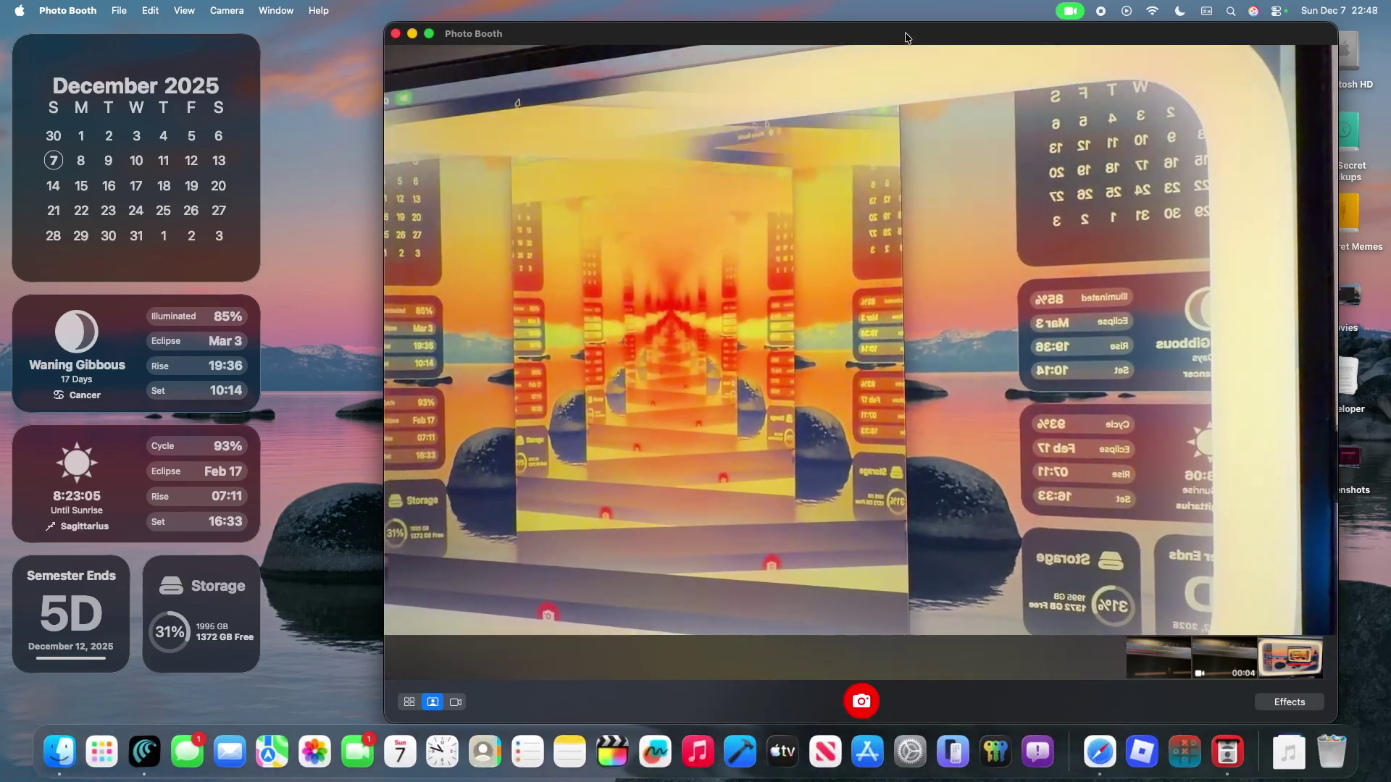
Step: Toggle Edge Light off and on again, then expand its brightness and warmth sliders
left_click(1061, 10)
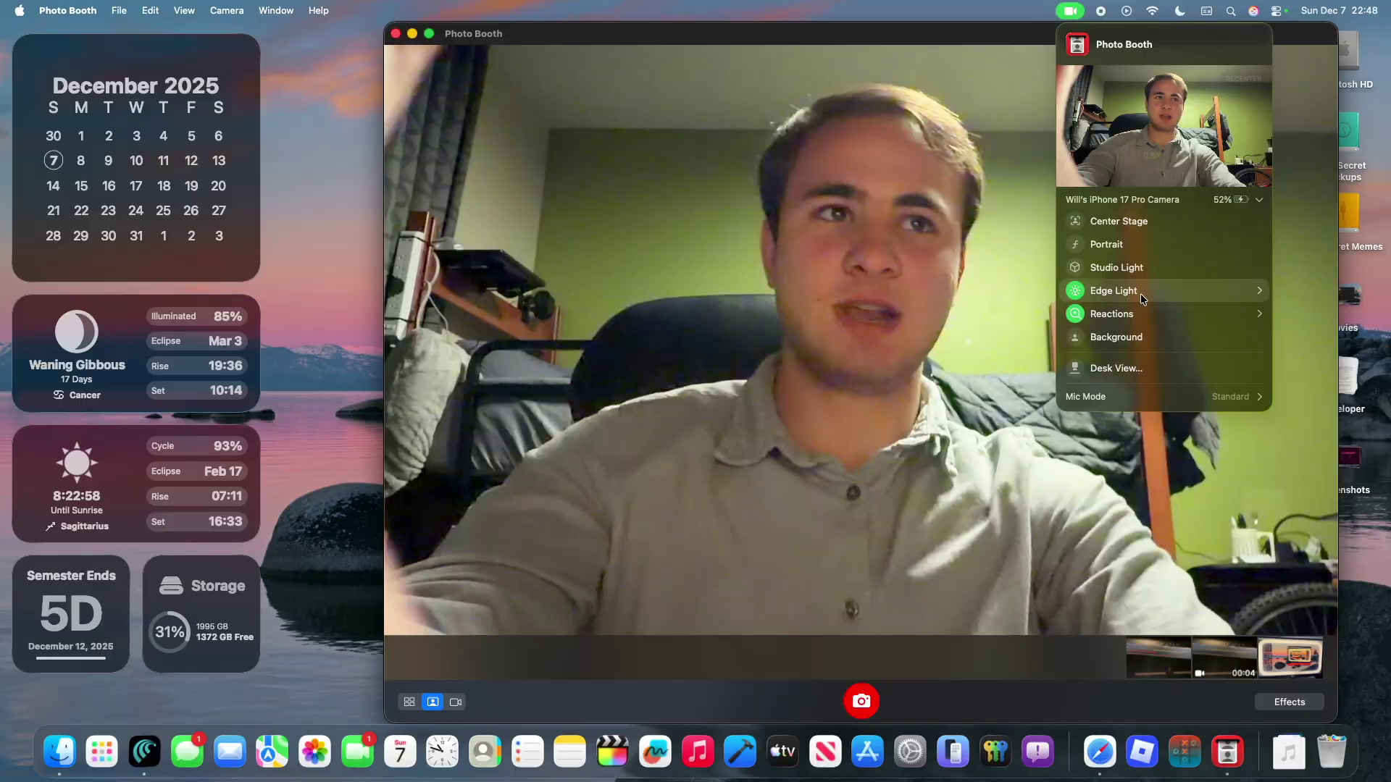
left_click(1140, 293)
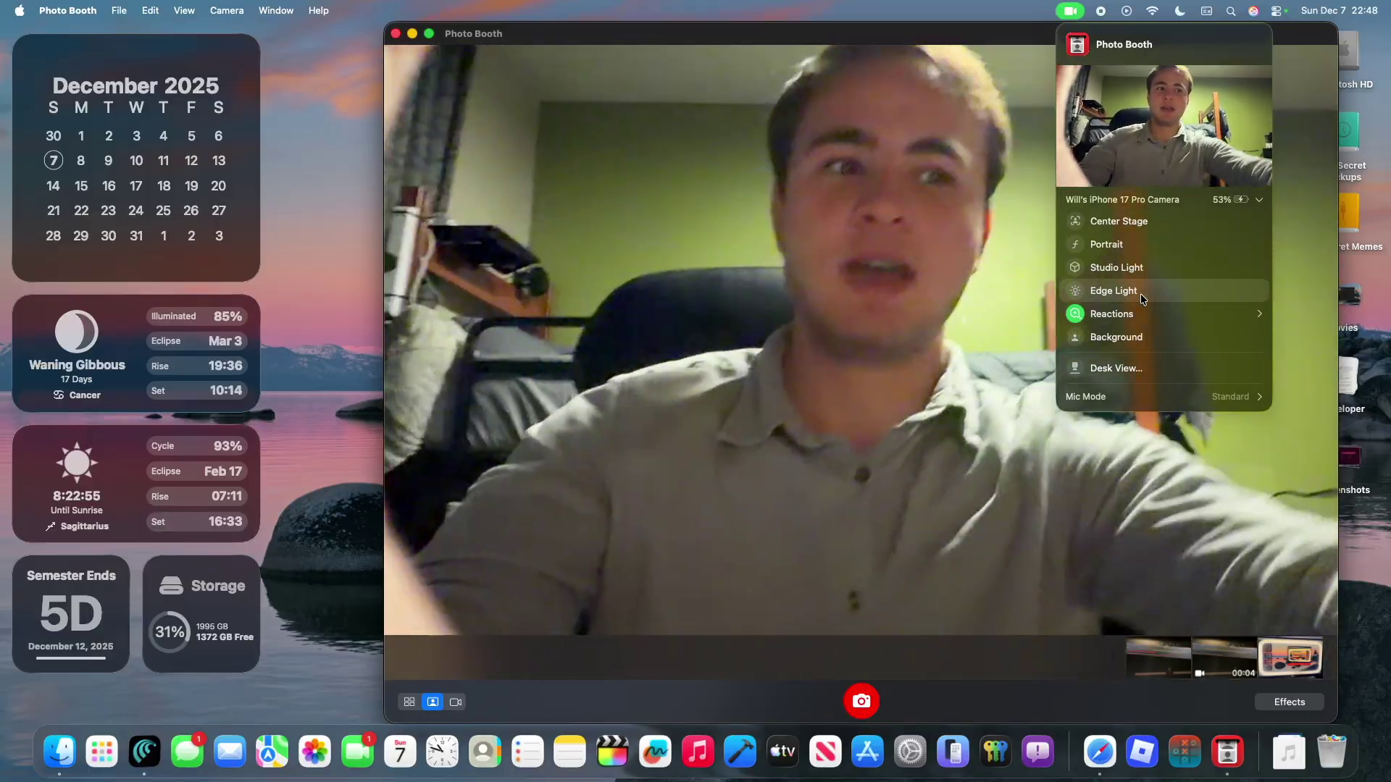
left_click(1140, 294)
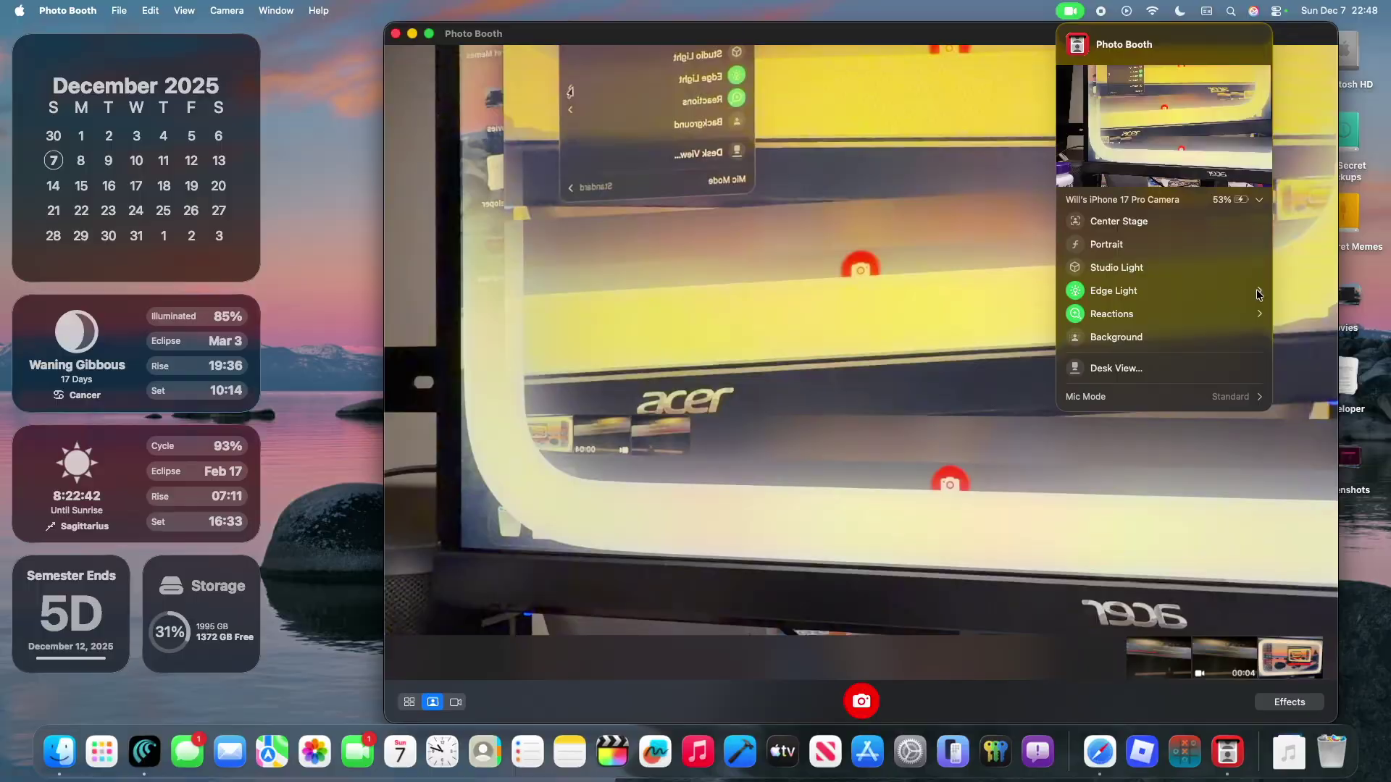
left_click(1258, 291)
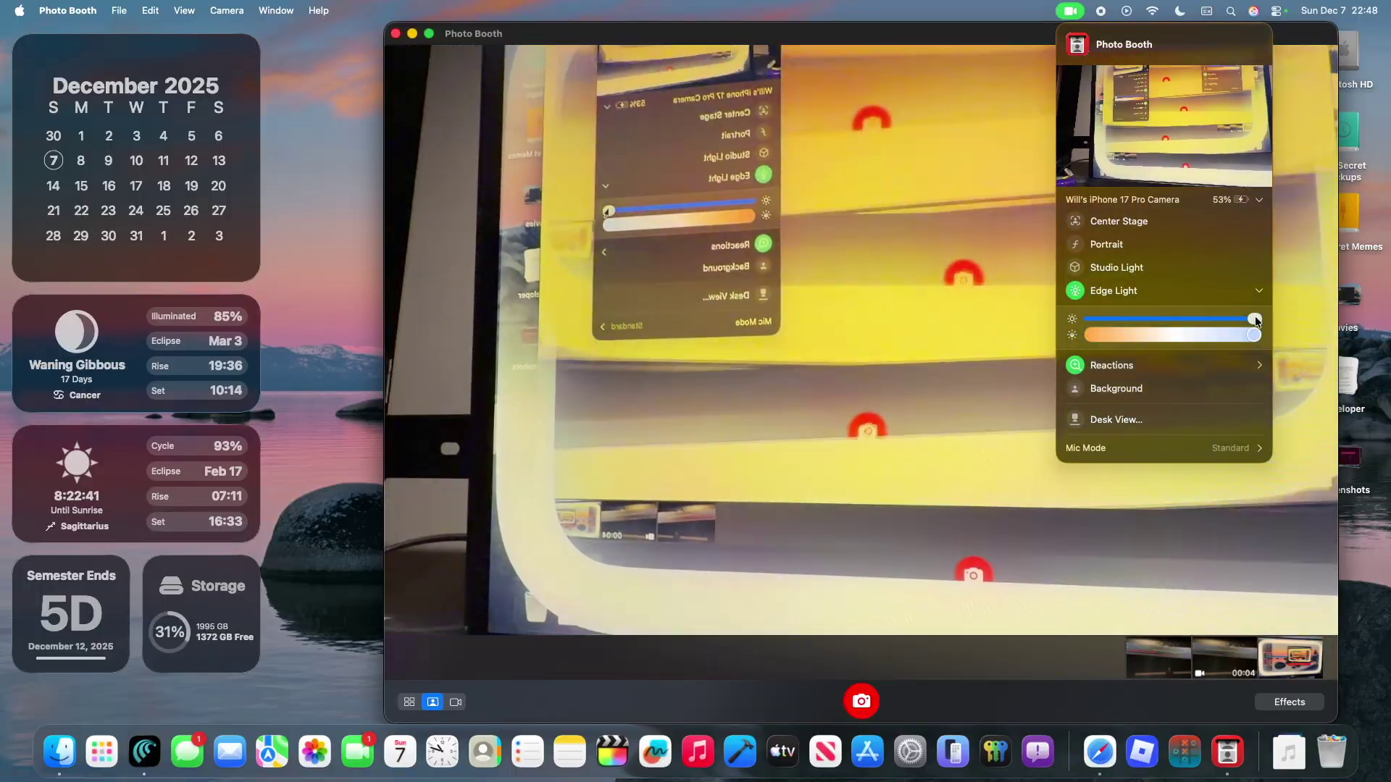
Step: Drop the Edge Light brightness slider to its minimum and quit Photo Booth
left_click_drag(1254, 319, 1276, 341)
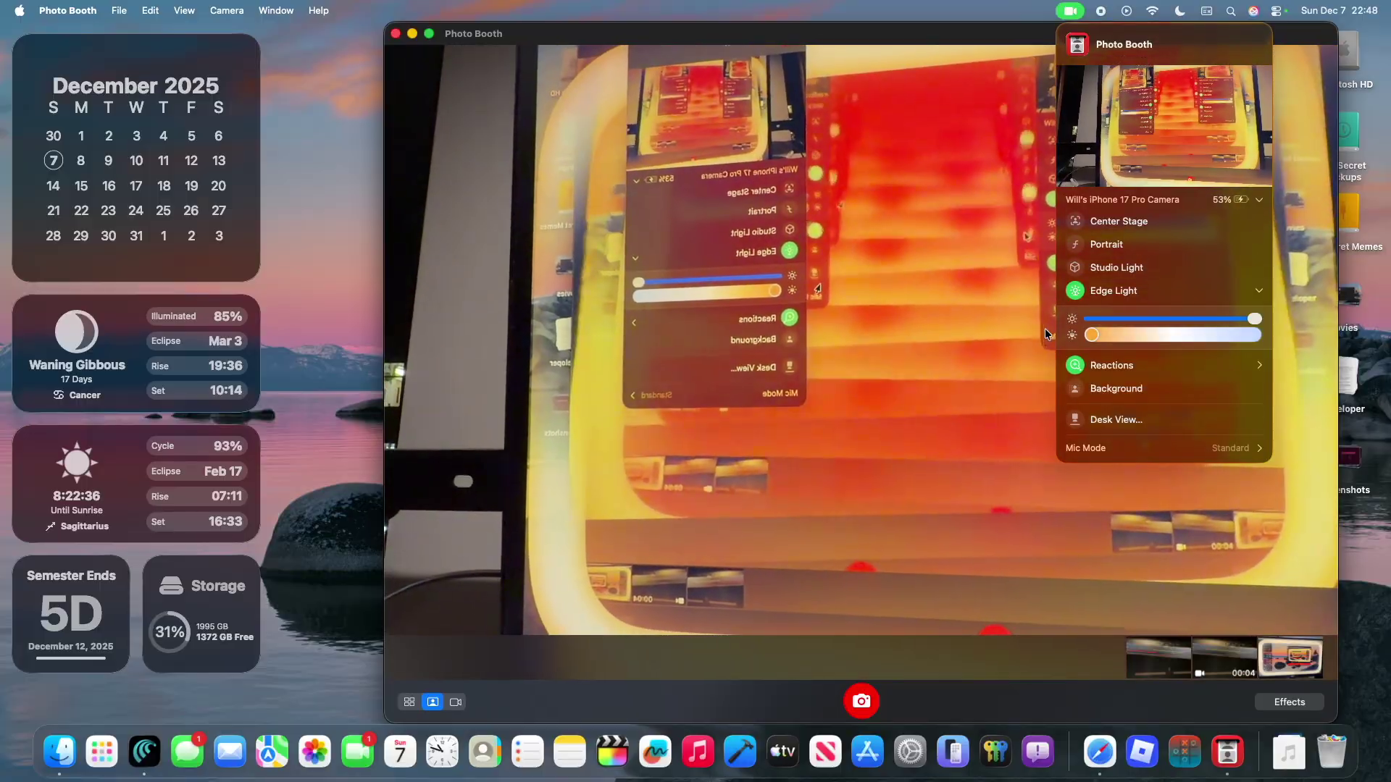
key("super+q")
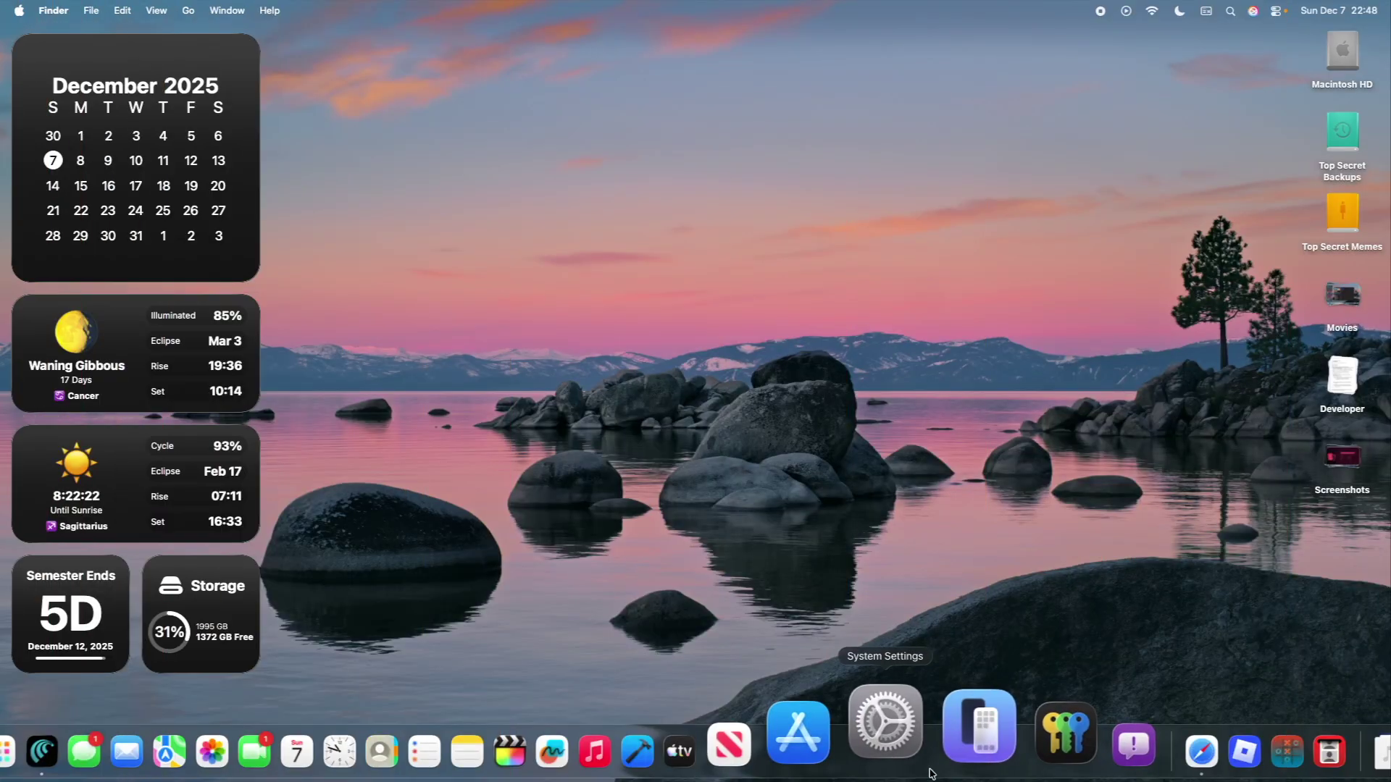
Step: Switch AirDrop discoverability from Everyone to Contacts Only under General > AirDrop & Handoff
left_click(930, 771)
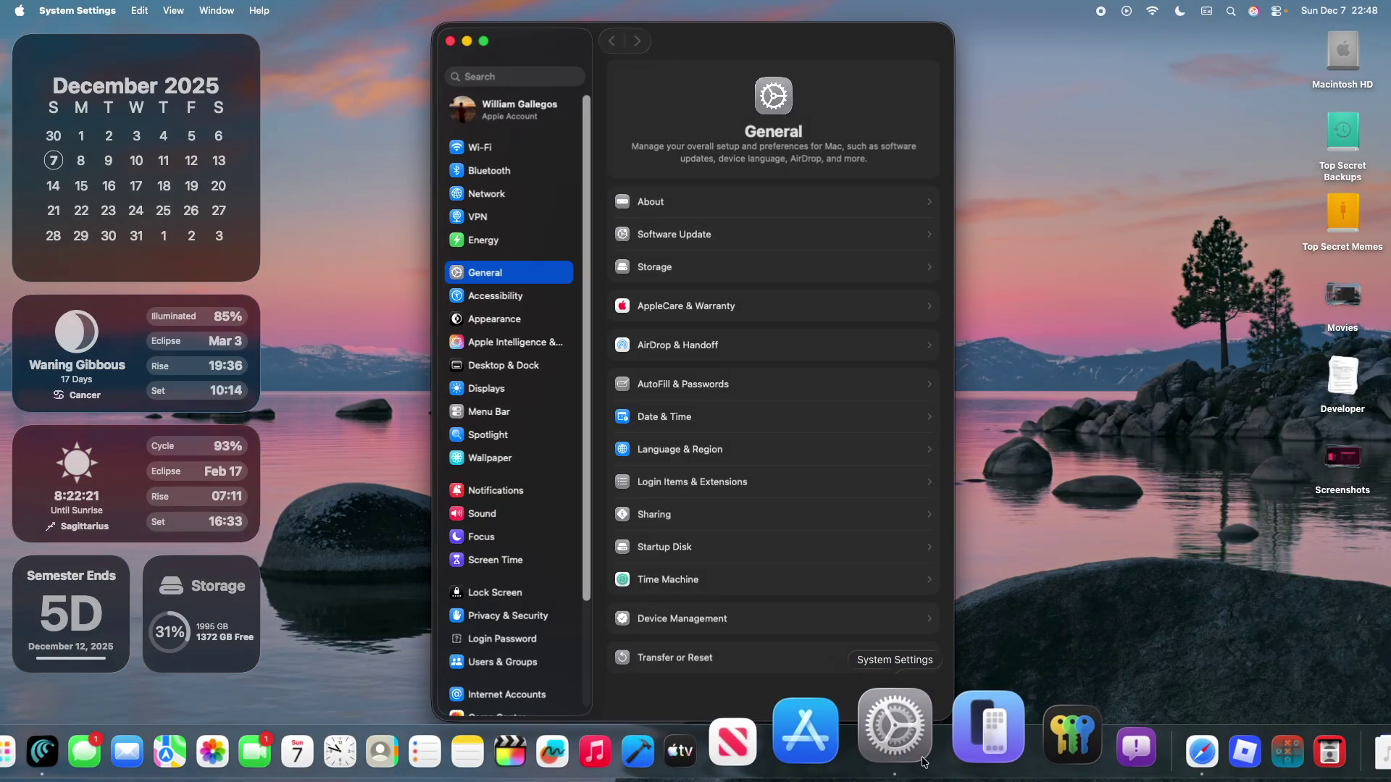
left_click(777, 345)
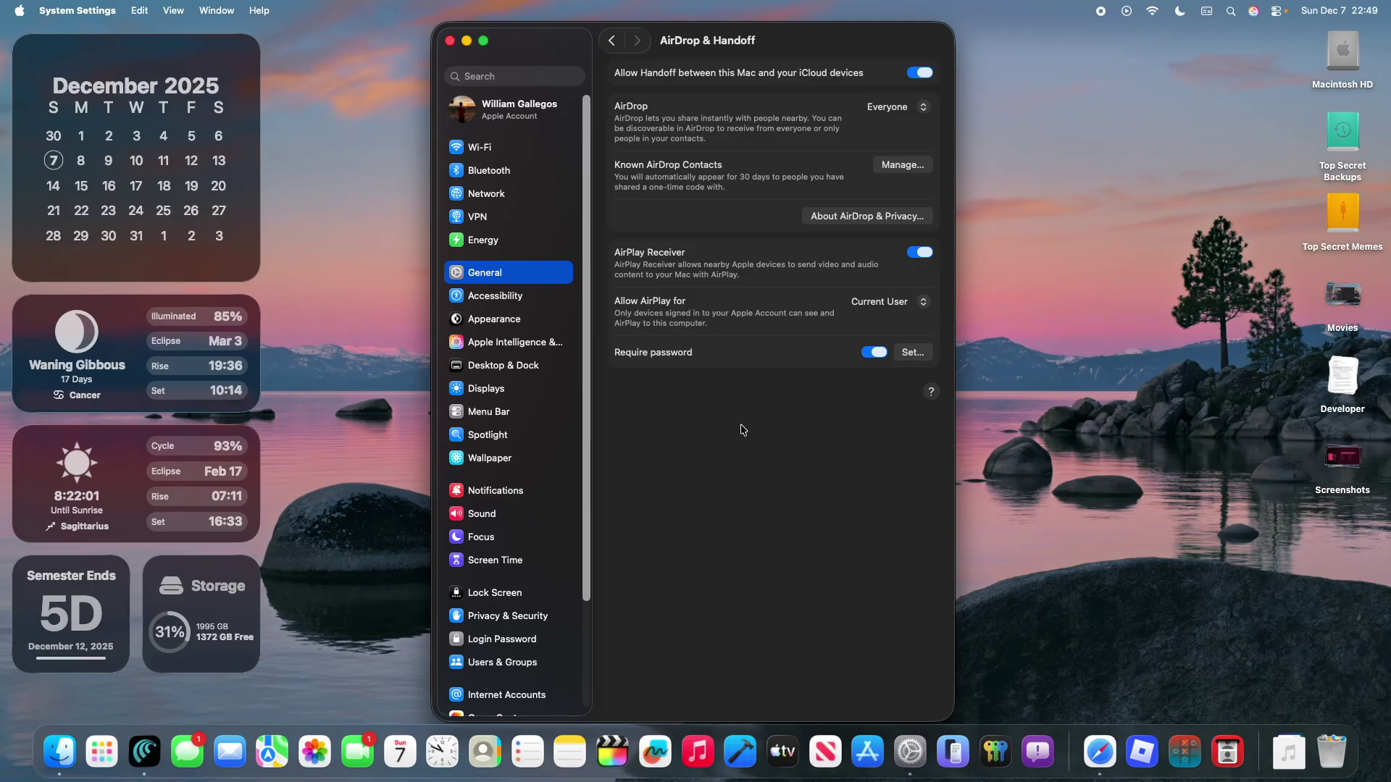
left_click(892, 107)
left_click(881, 85)
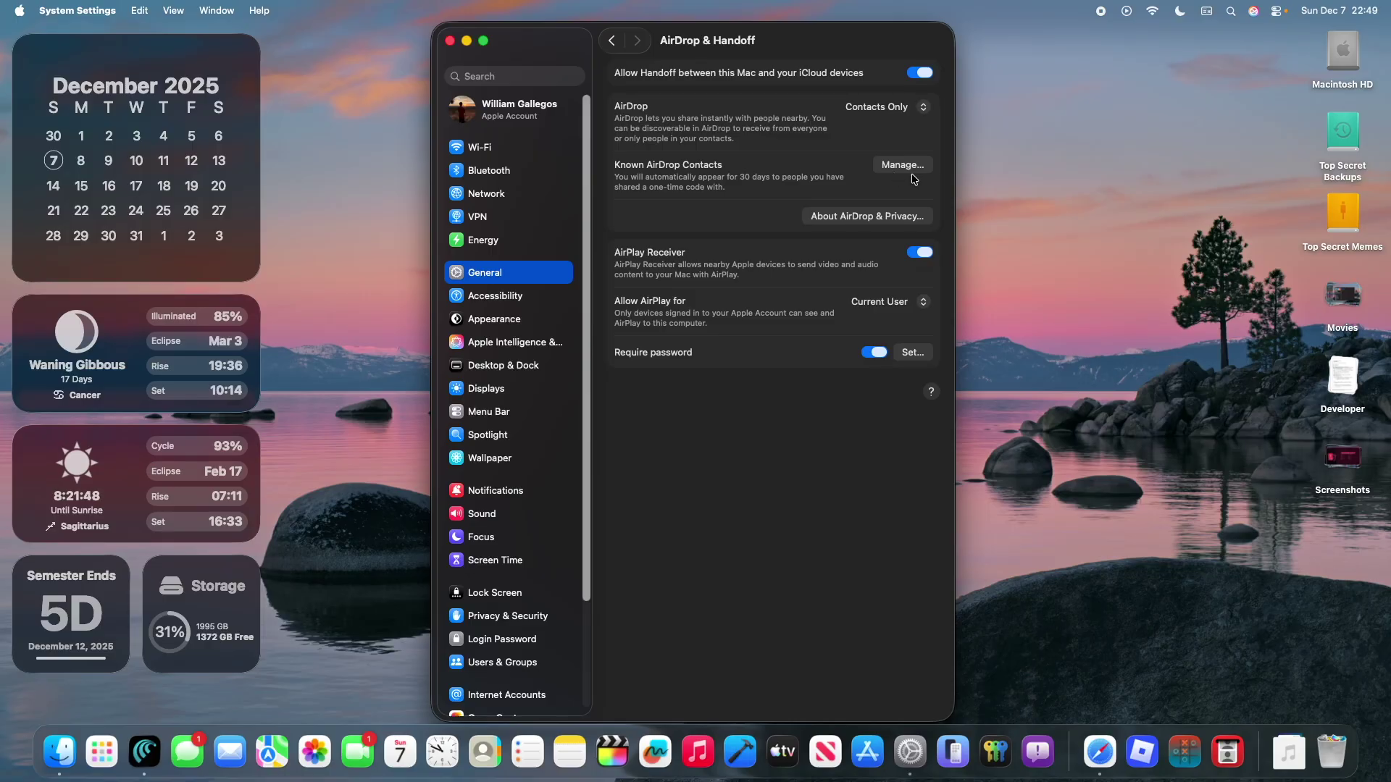
Step: Open the Known AirDrop Contacts list via Manage… to review it
left_click(892, 165)
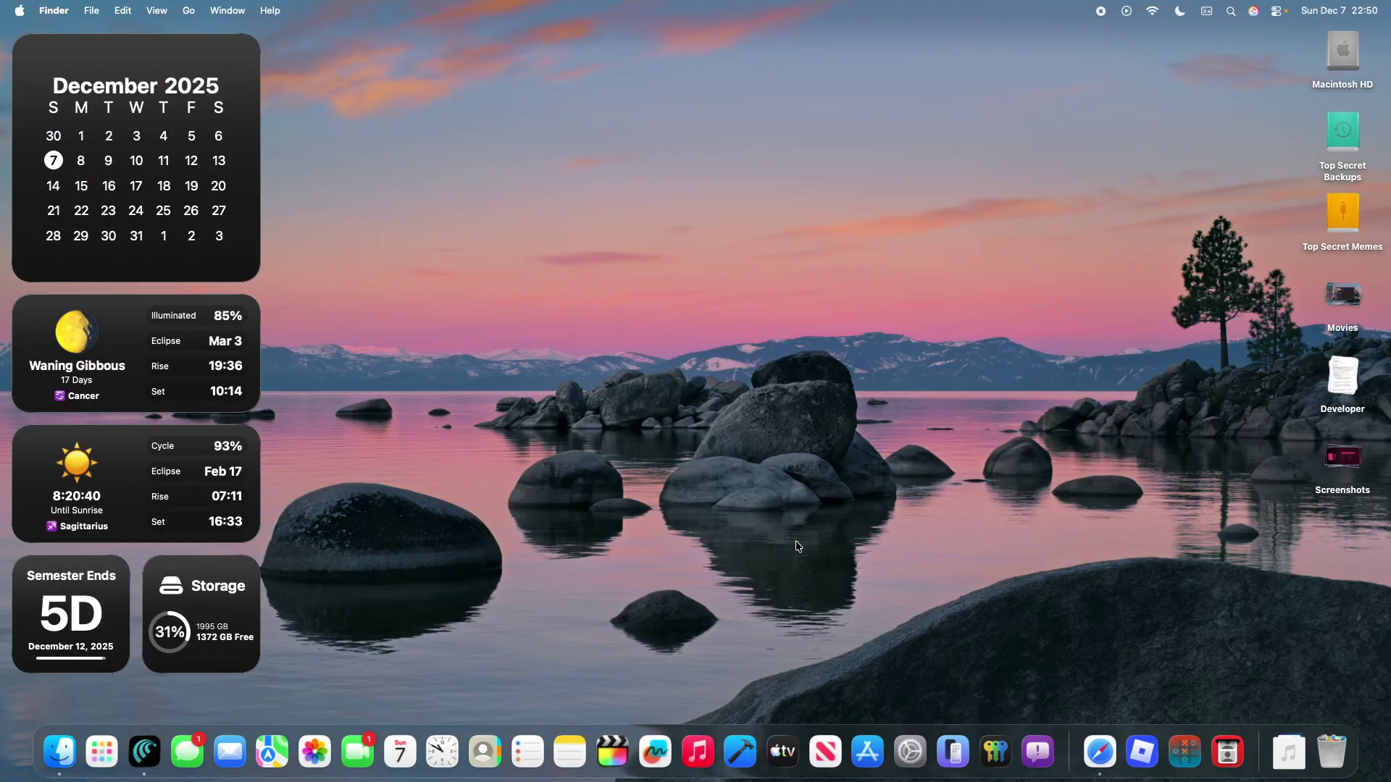
Step: Launch News, deny it location access, and go to the Search page's Sections tiles
left_click(824, 743)
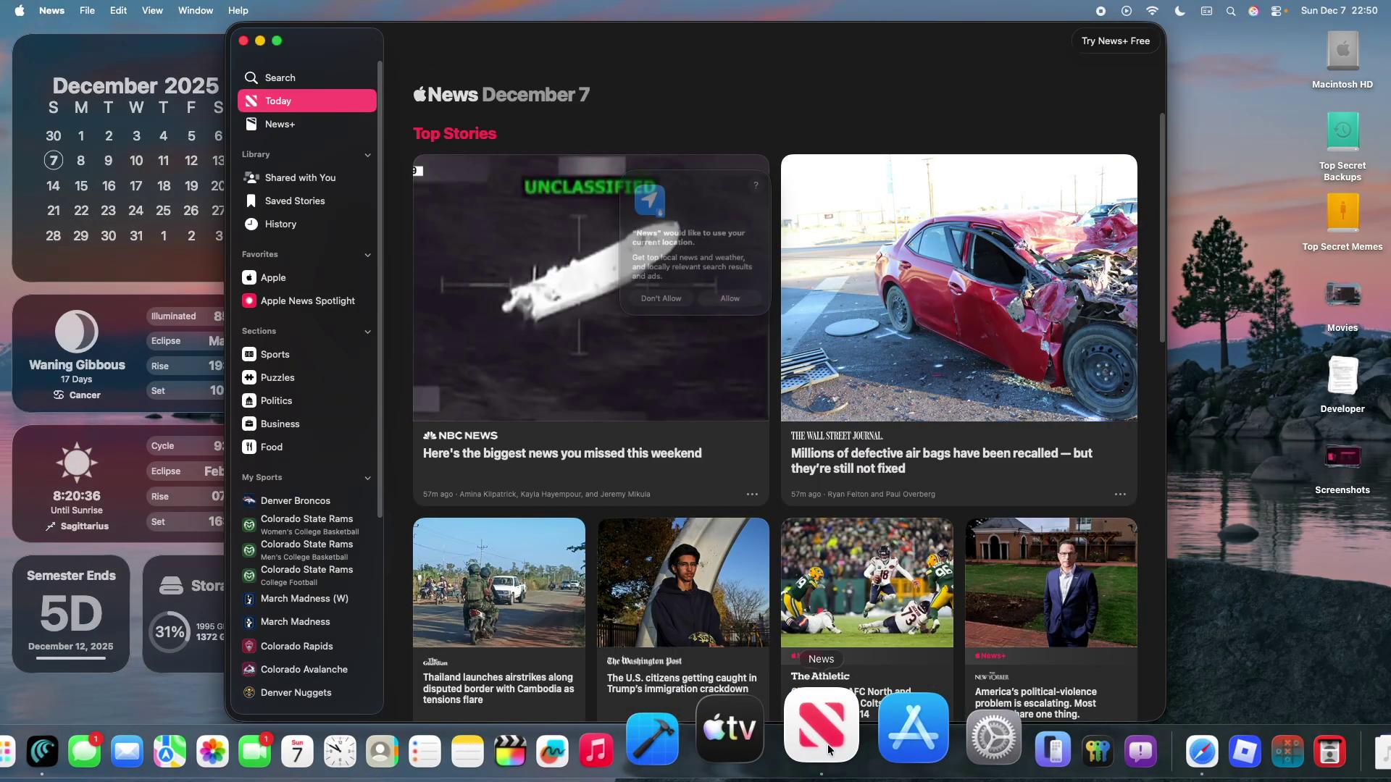
left_click(660, 303)
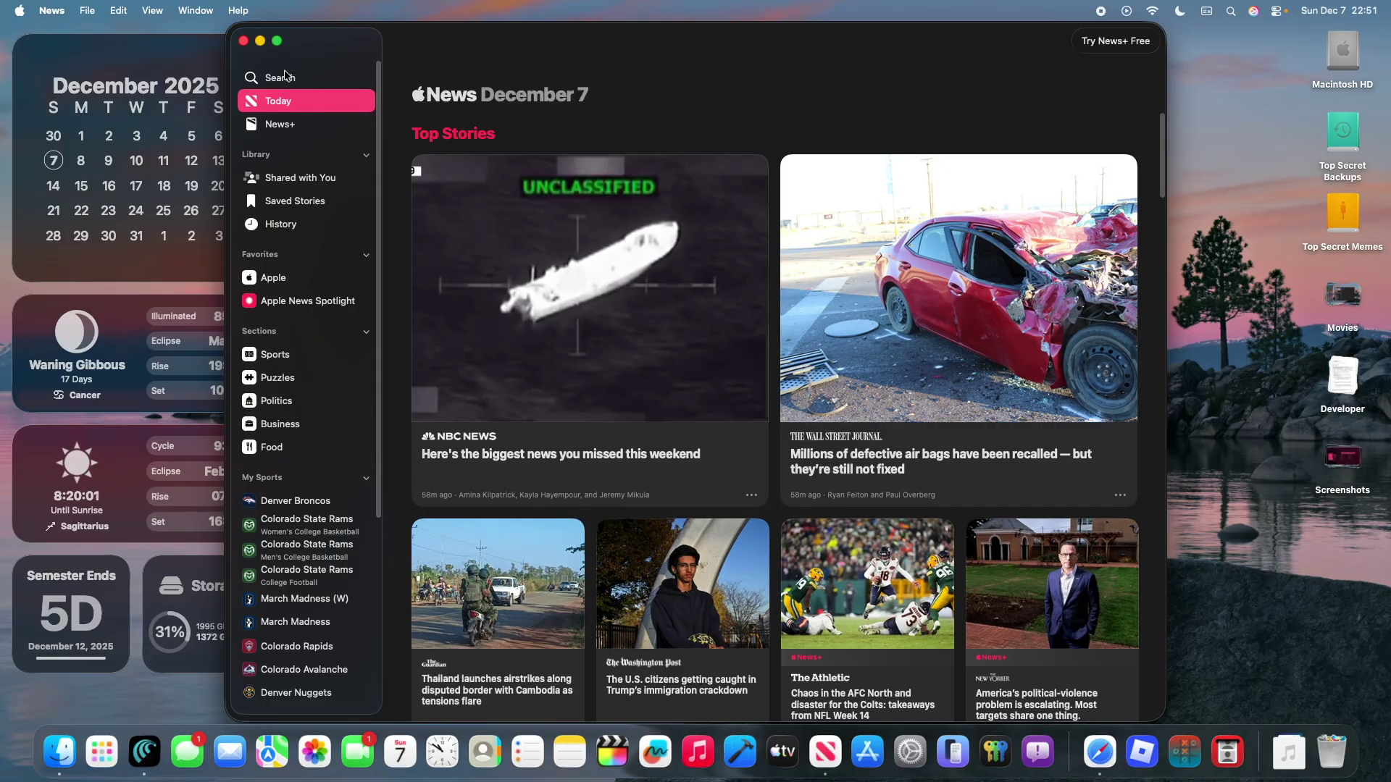
left_click(259, 79)
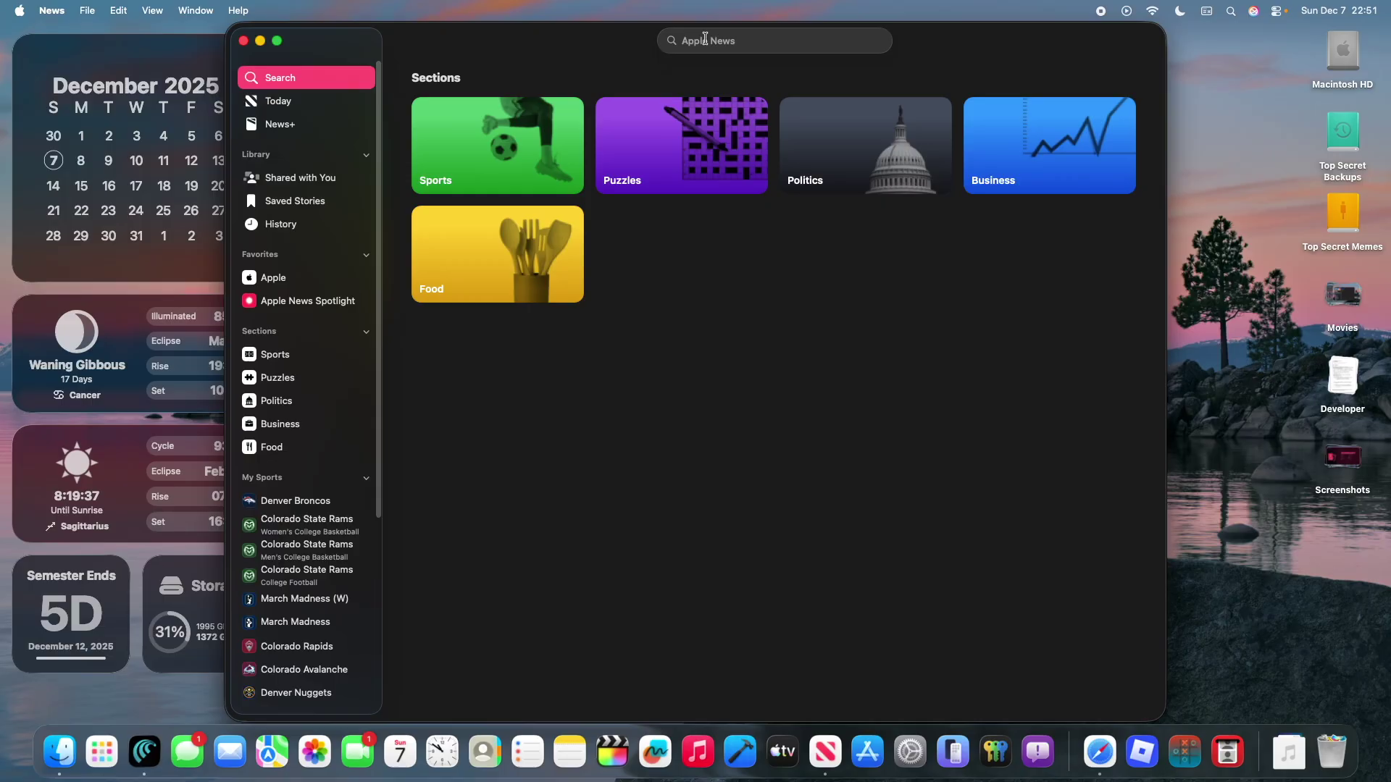
Step: Bring up News's recent-searches panel, which reads No Recent Searches
left_click(704, 38)
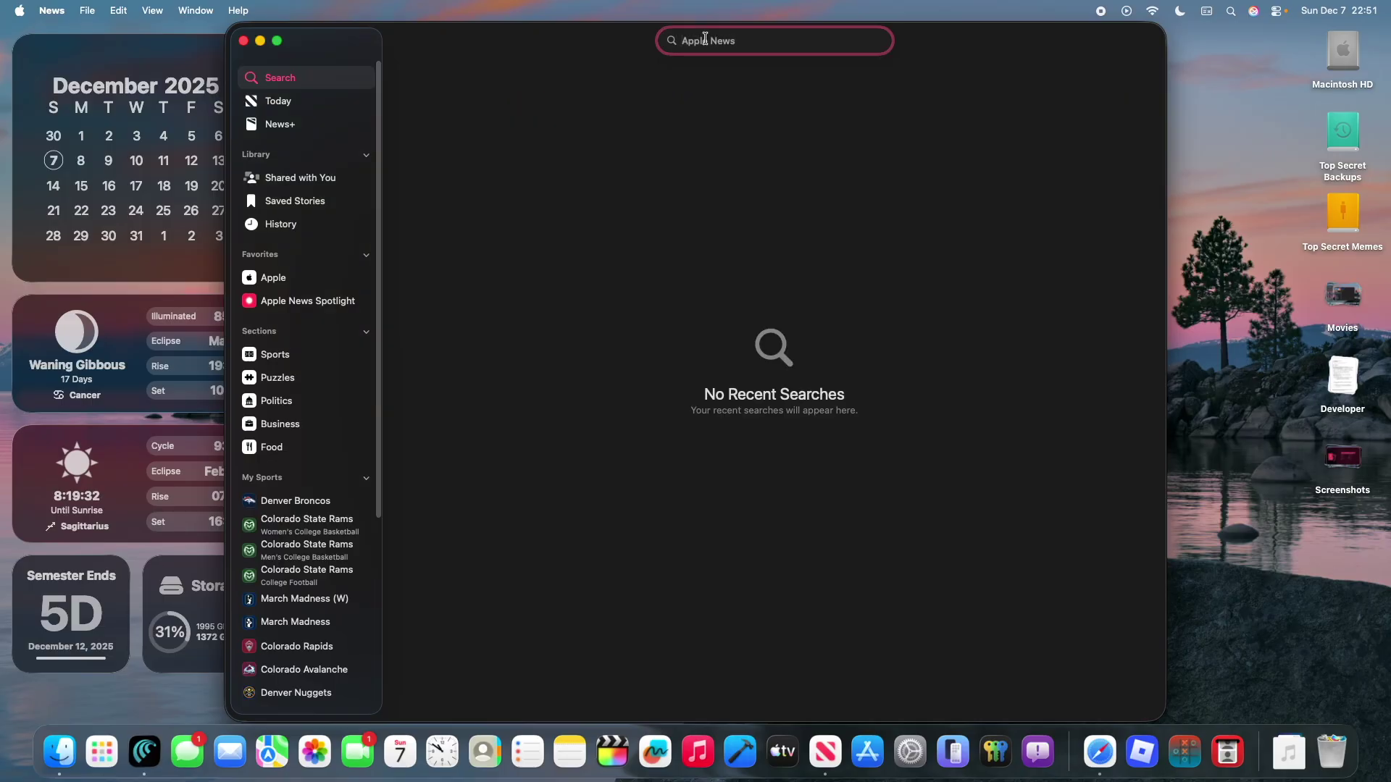
left_click(932, 405)
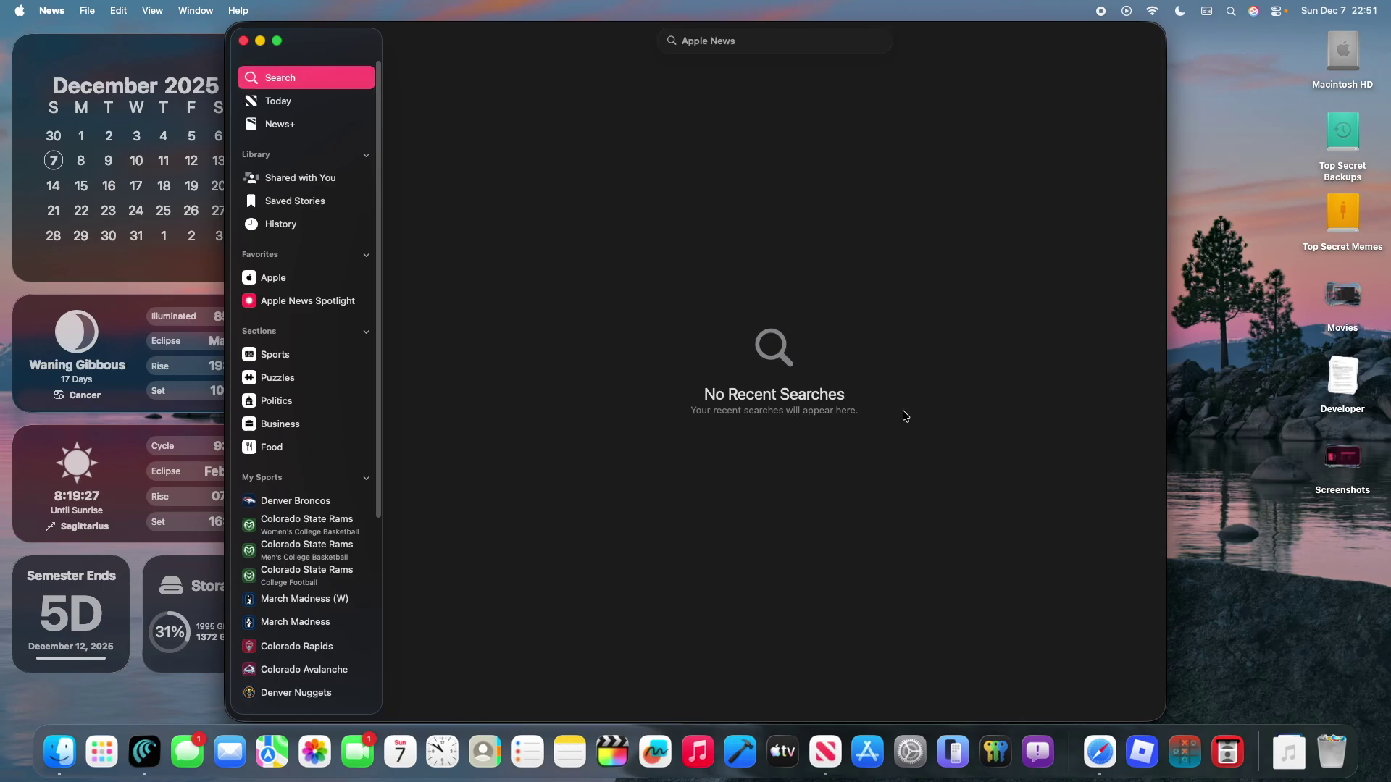
left_click(320, 76)
left_click(791, 49)
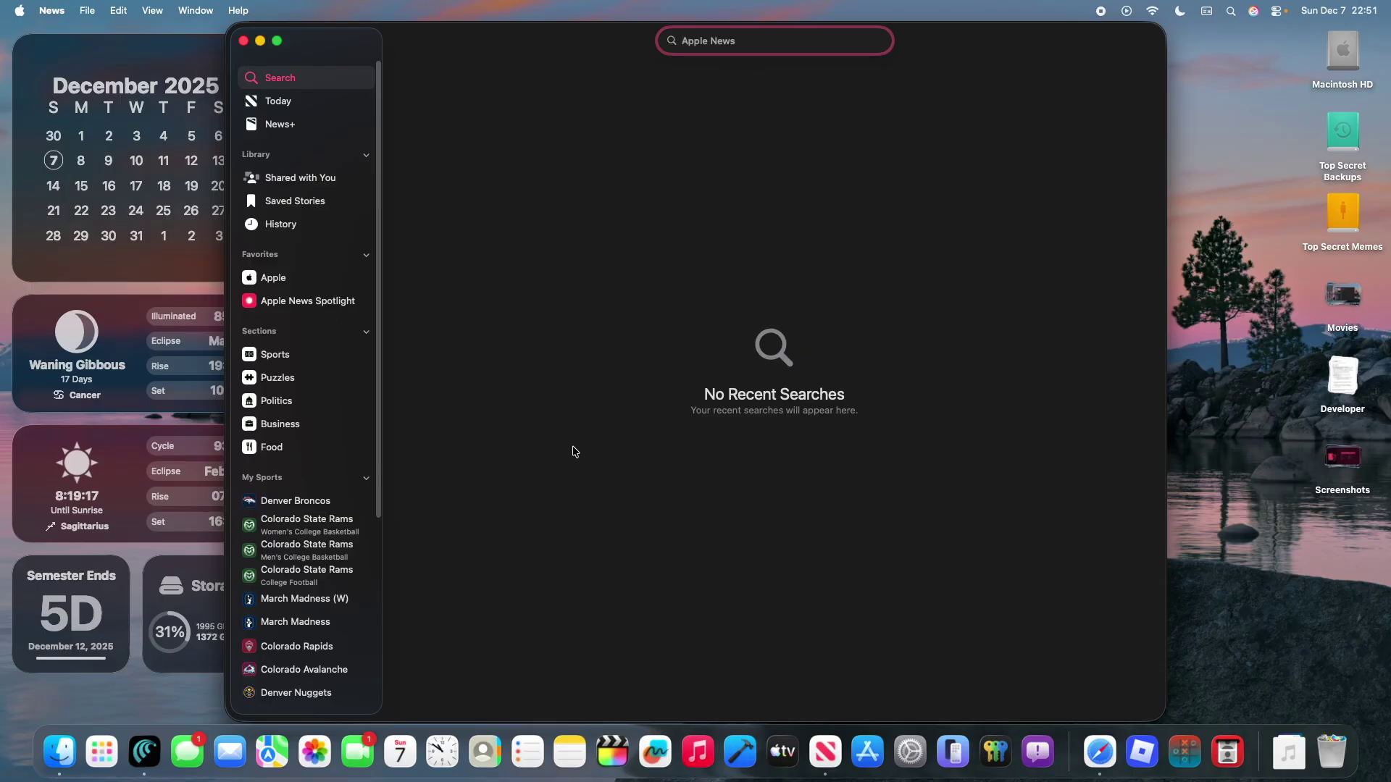
Step: Close News and start a new alarm in Clock
left_click(246, 41)
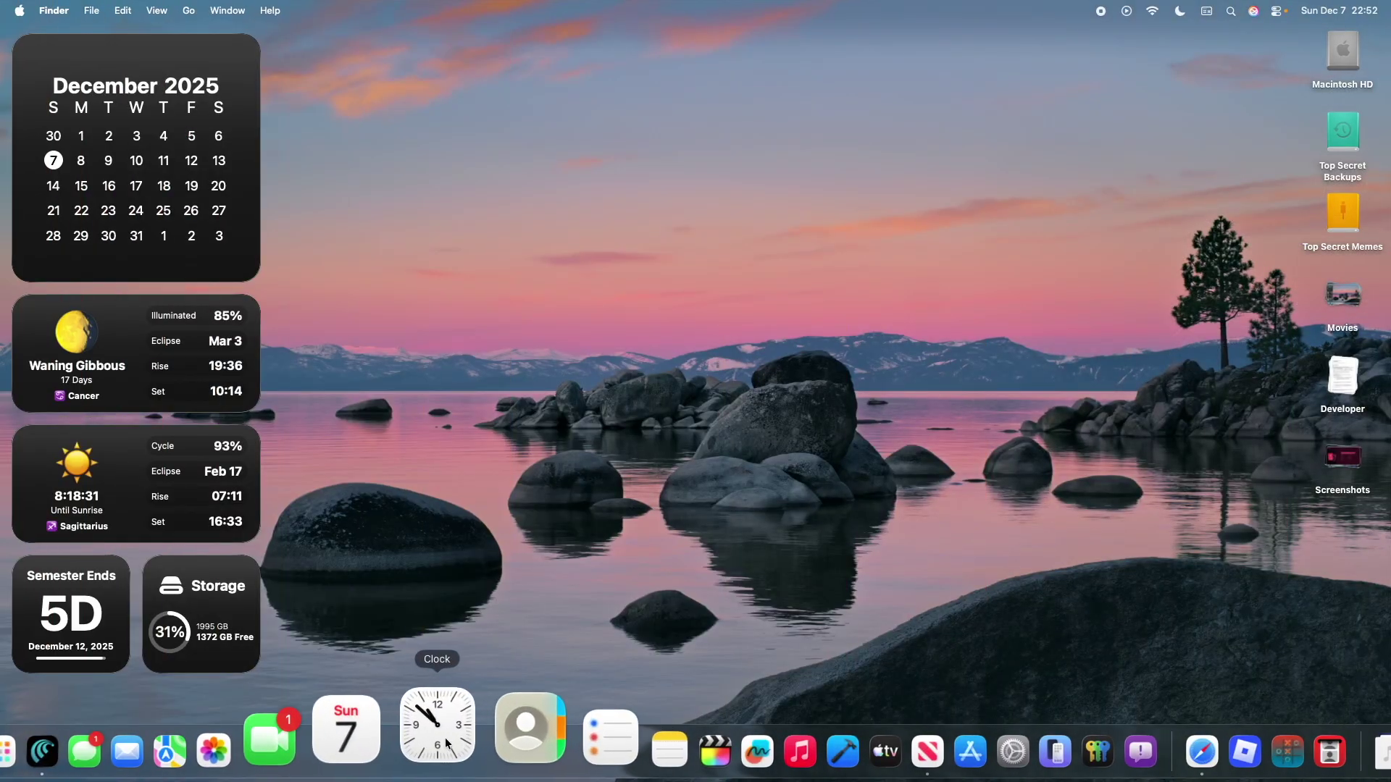
left_click(443, 742)
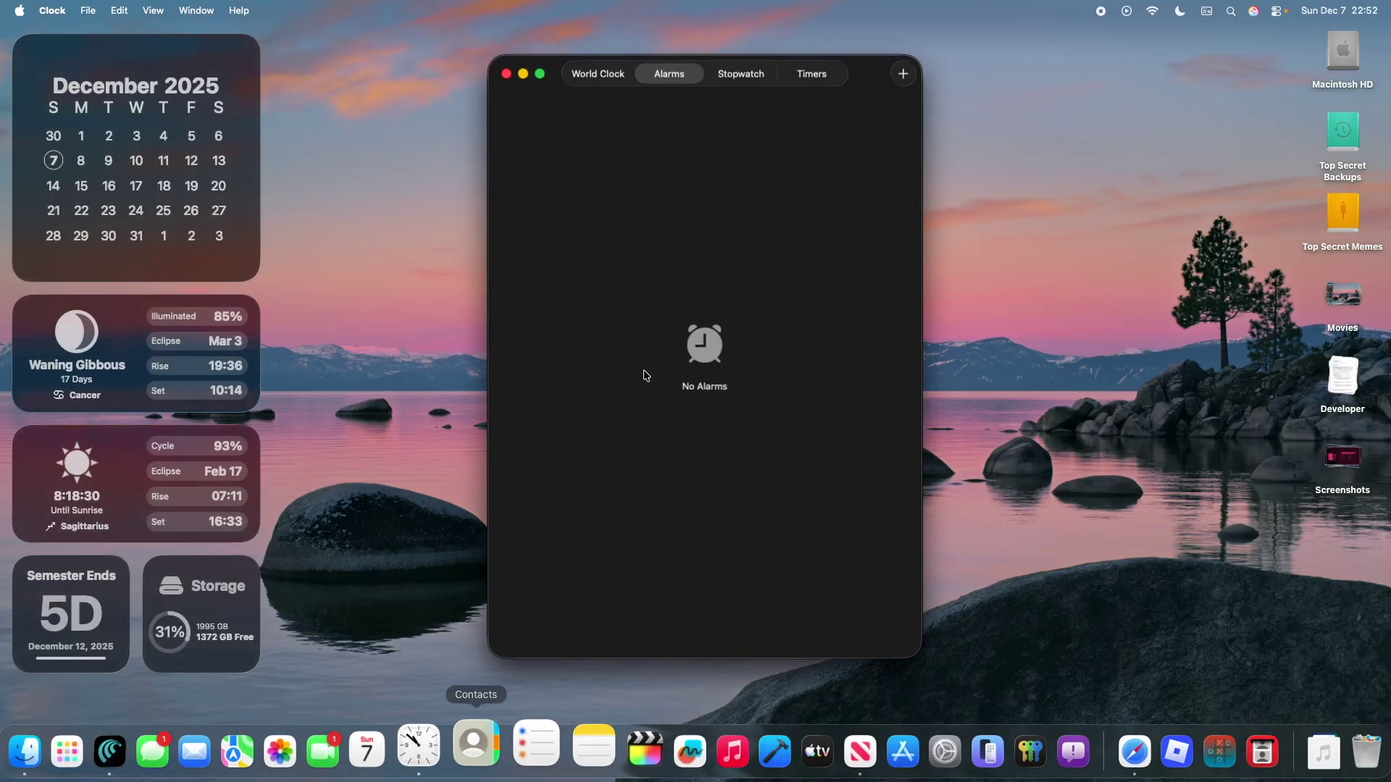
left_click(900, 75)
Step: Browse the alarm sounds keeping Radial (Default), then discard the alarm and close Clock
left_click(725, 397)
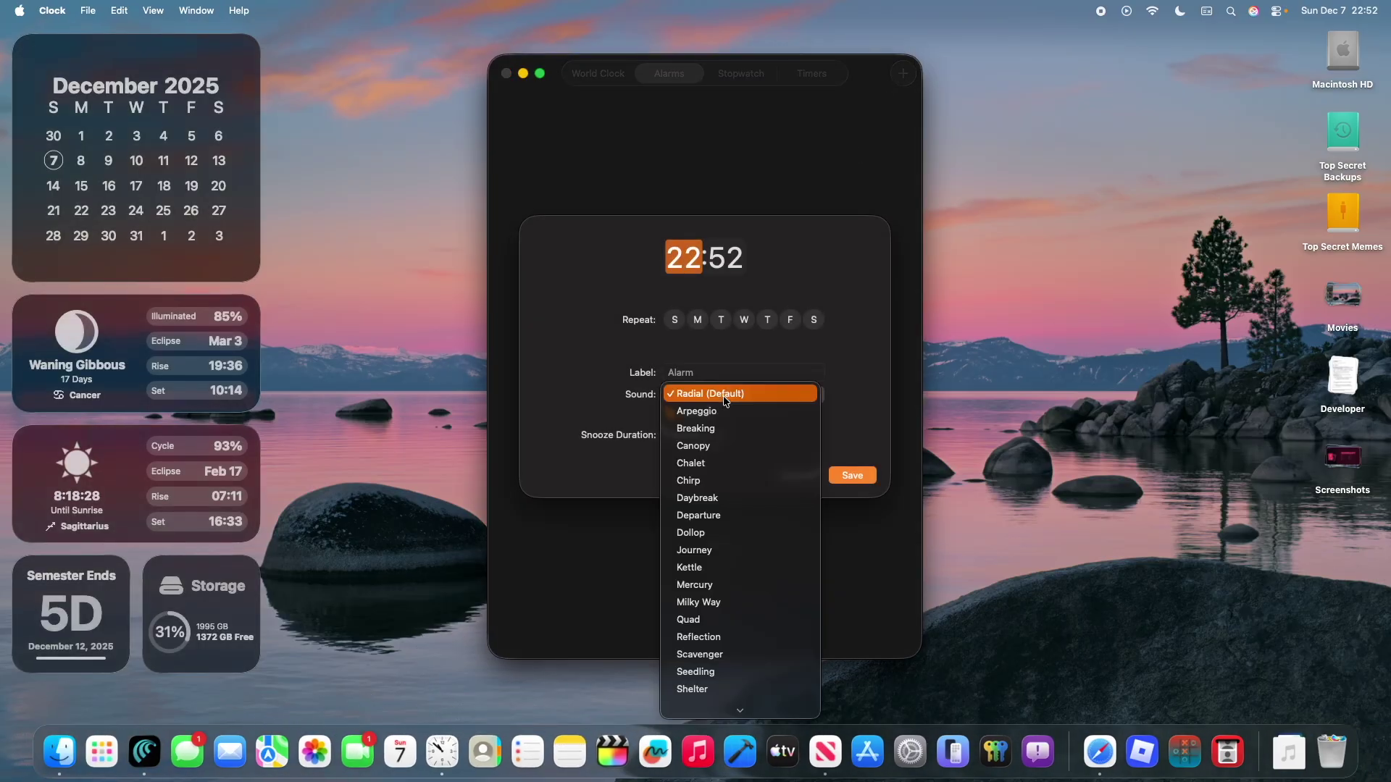
left_click(810, 340)
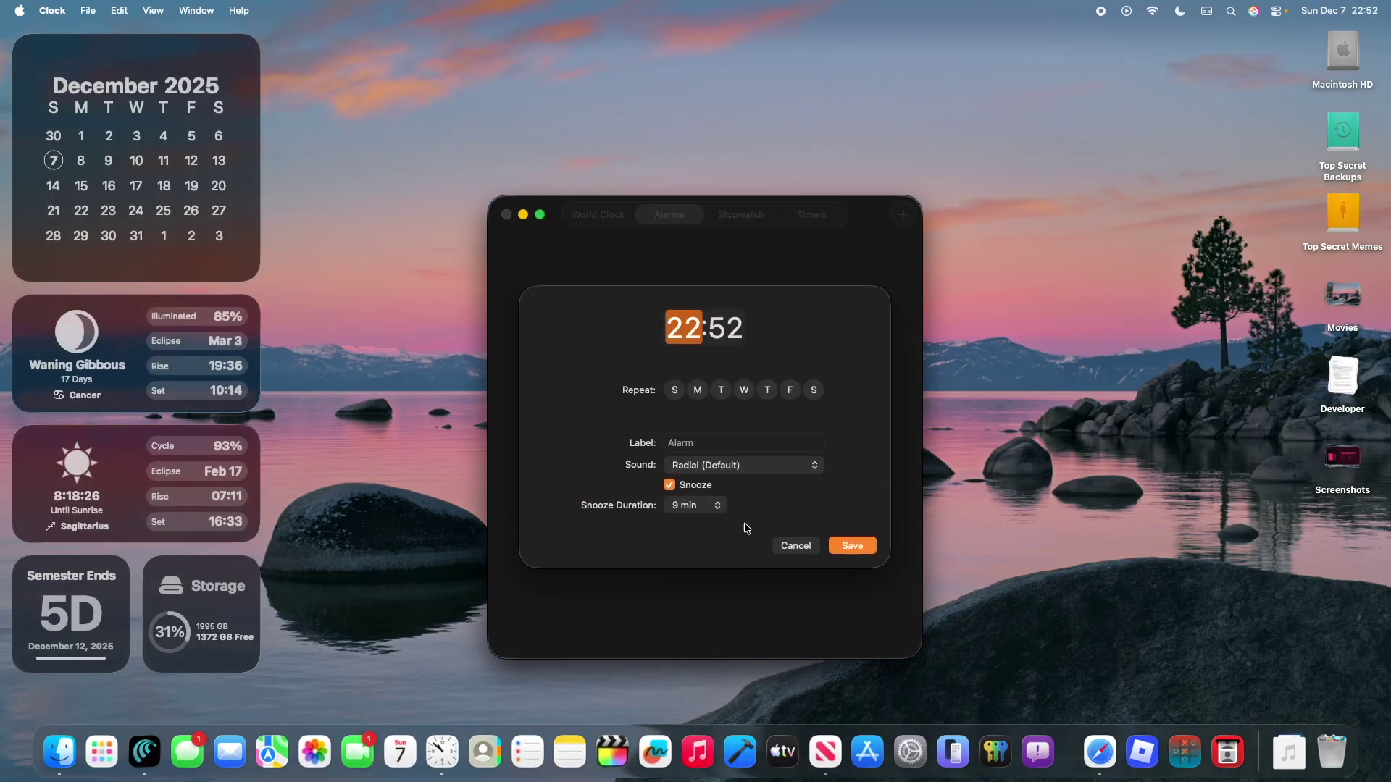
left_click(743, 467)
mouse_move(753, 711)
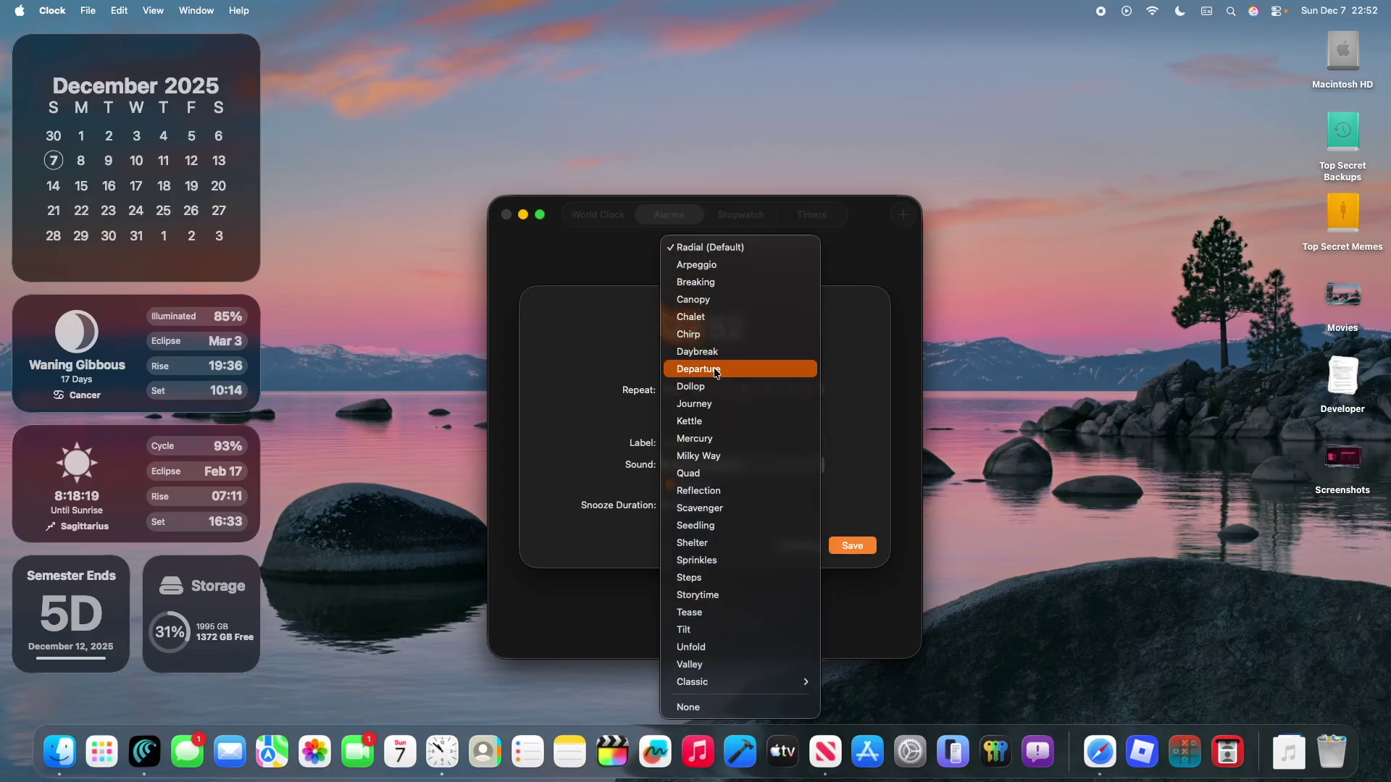
left_click(589, 363)
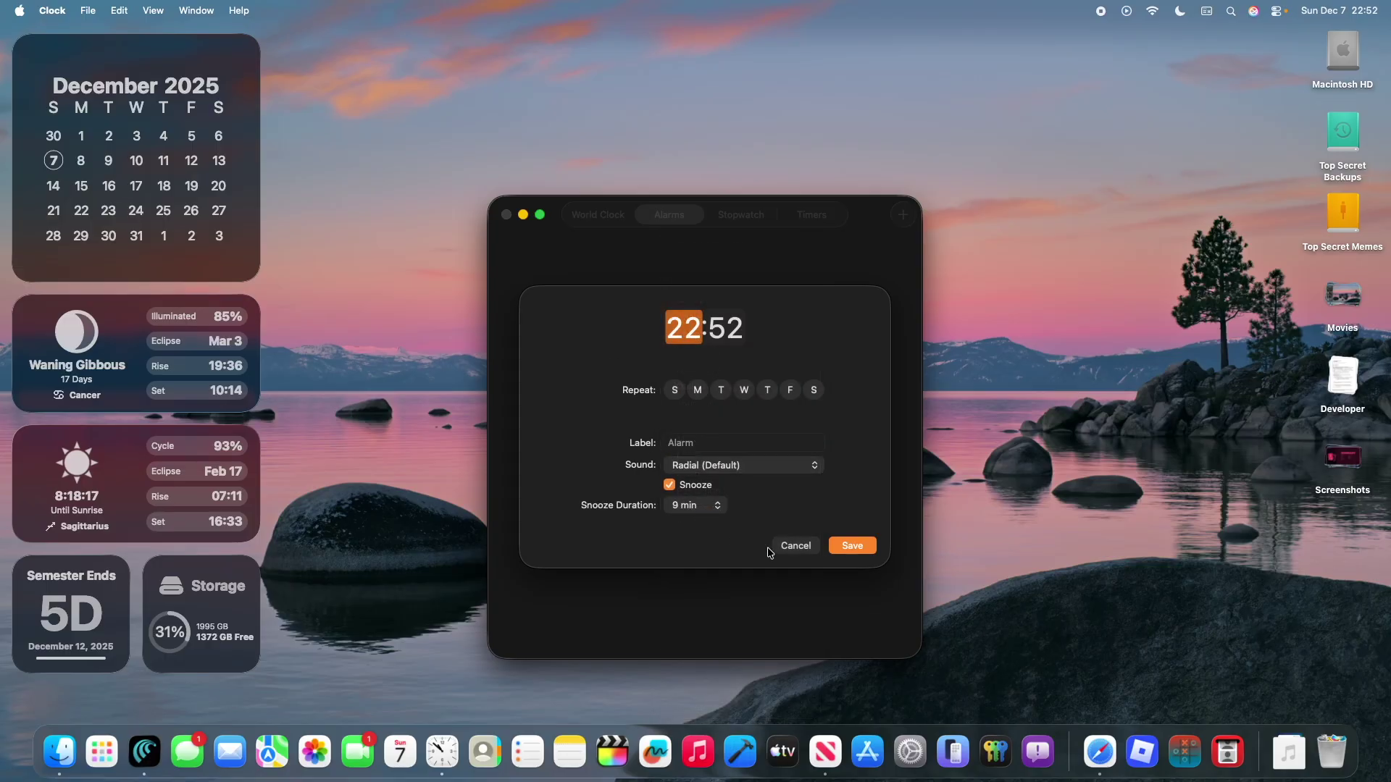
left_click(791, 547)
left_click(505, 215)
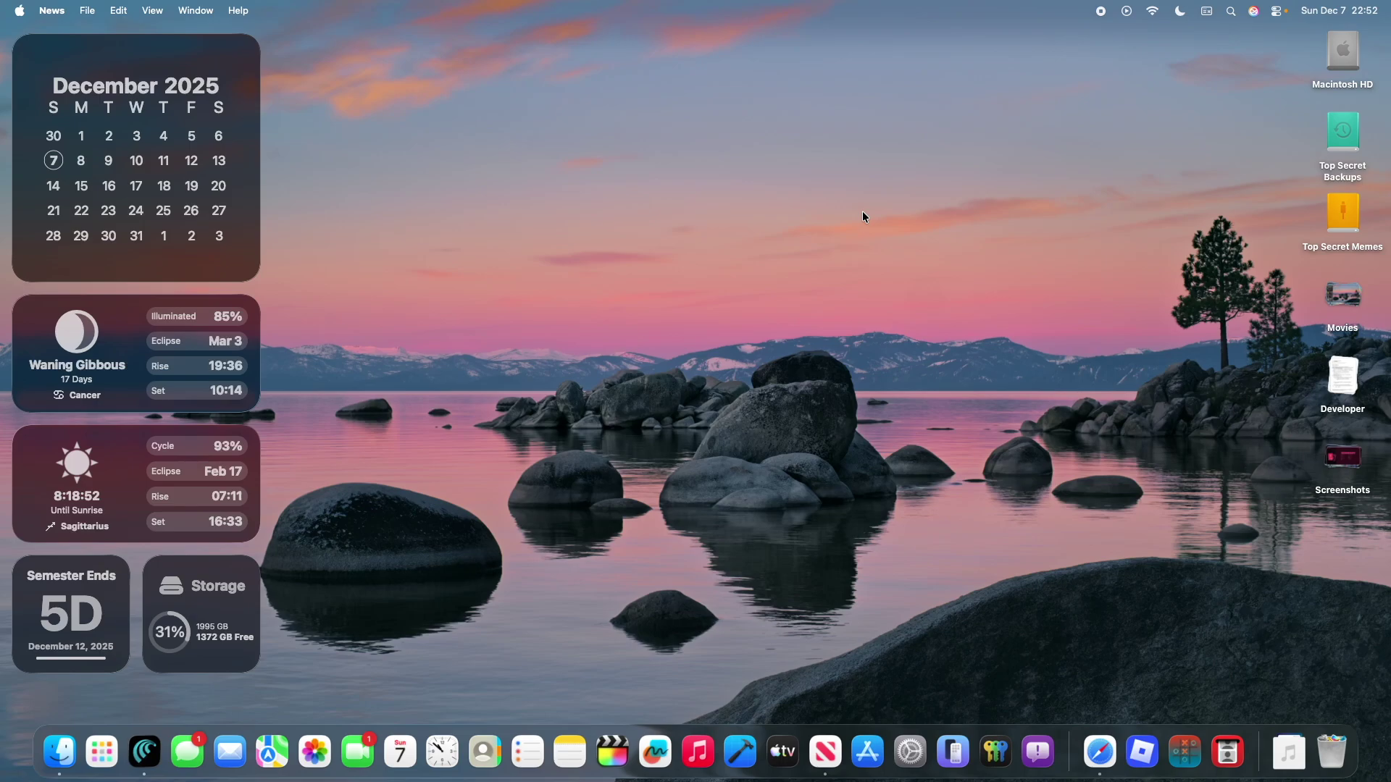
Step: Show Control Center with Wi‑Fi connected, AirDrop at Contacts Only and Do Not Disturb on
left_click(1269, 6)
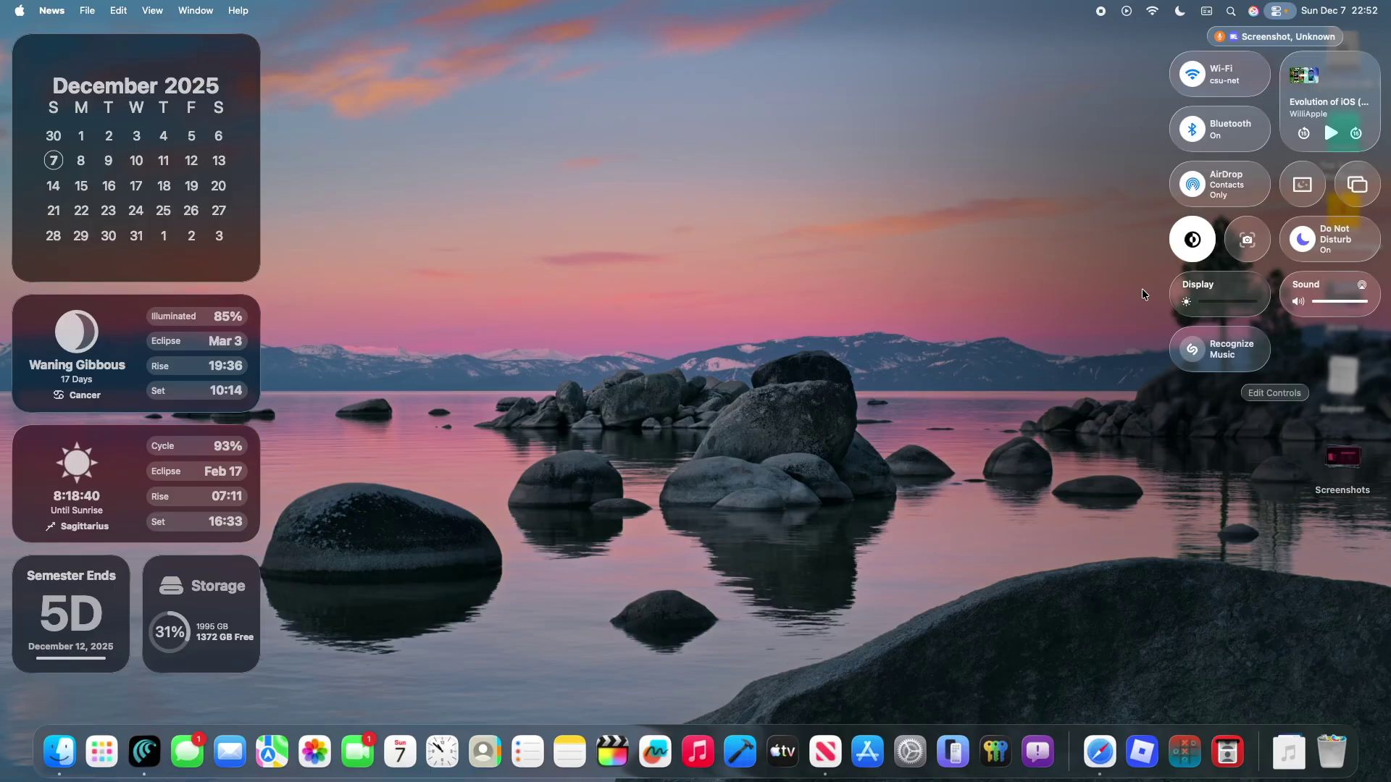
left_click(1142, 294)
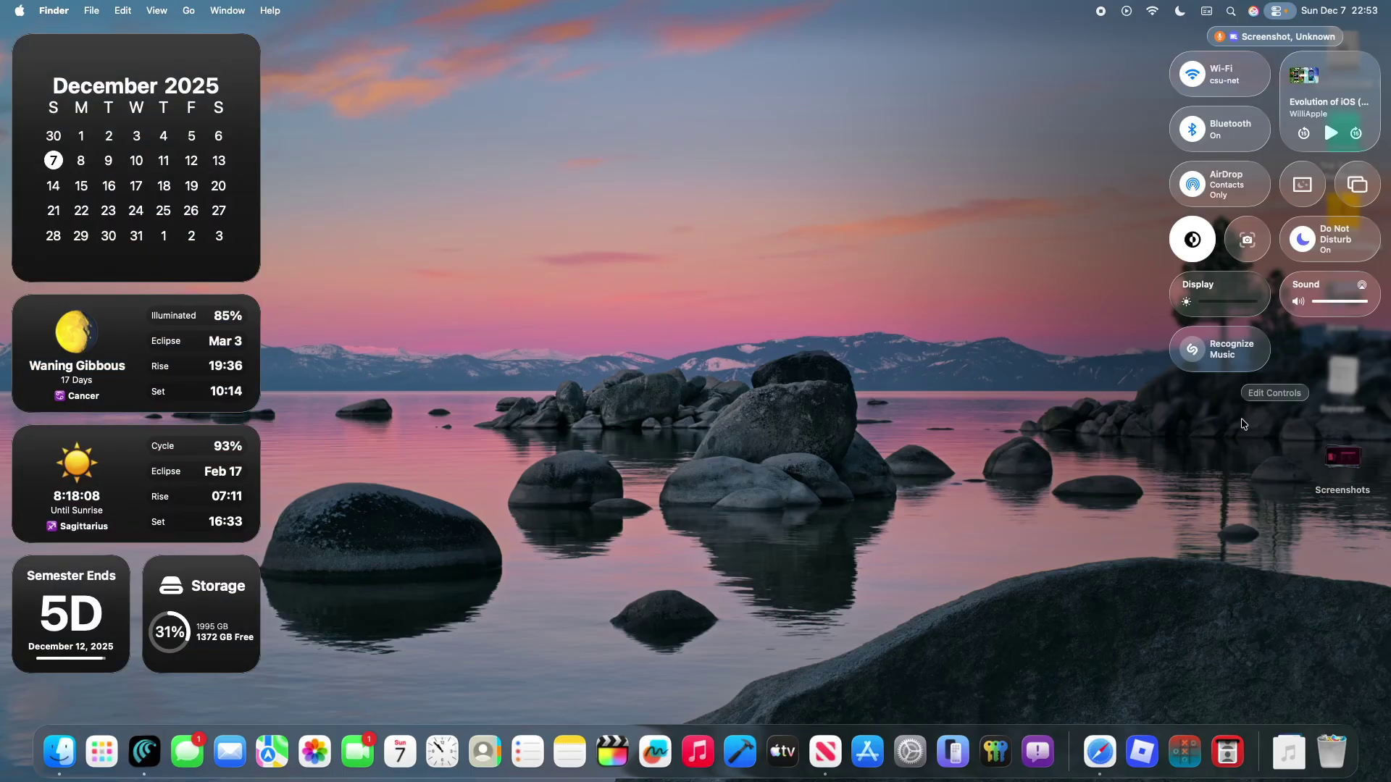
Step: Switch the Focus mode to Sleep, then back to Do Not Disturb, and dismiss the Focus list
left_click(1367, 244)
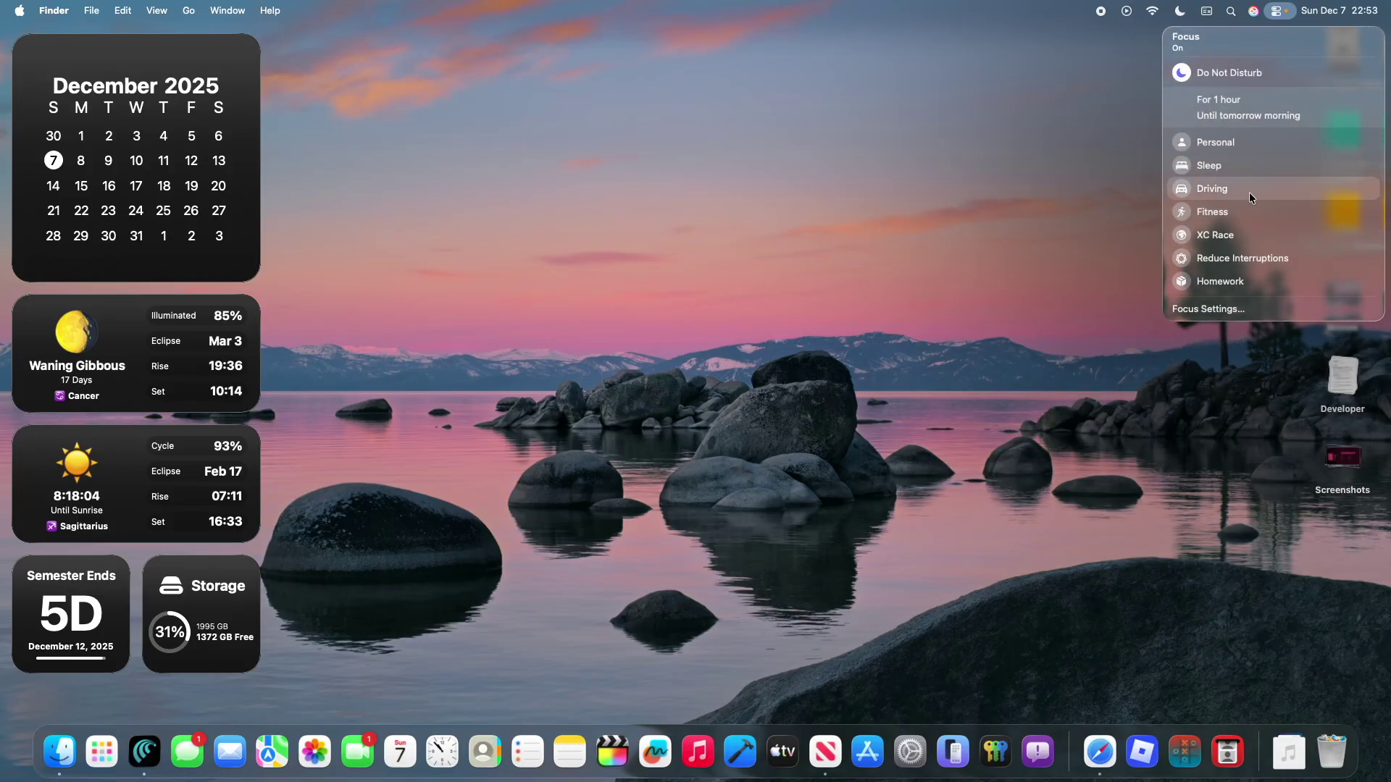
left_click(1229, 161)
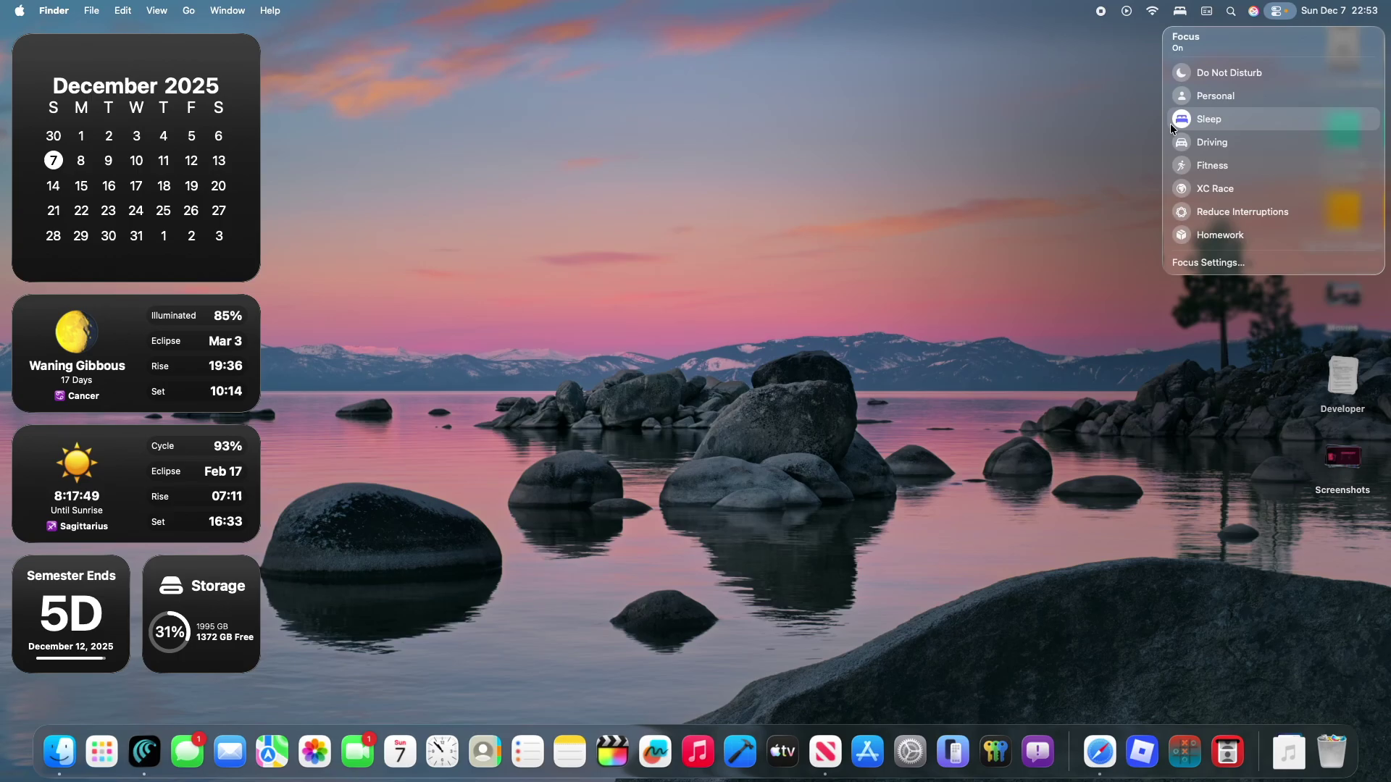
left_click(1220, 69)
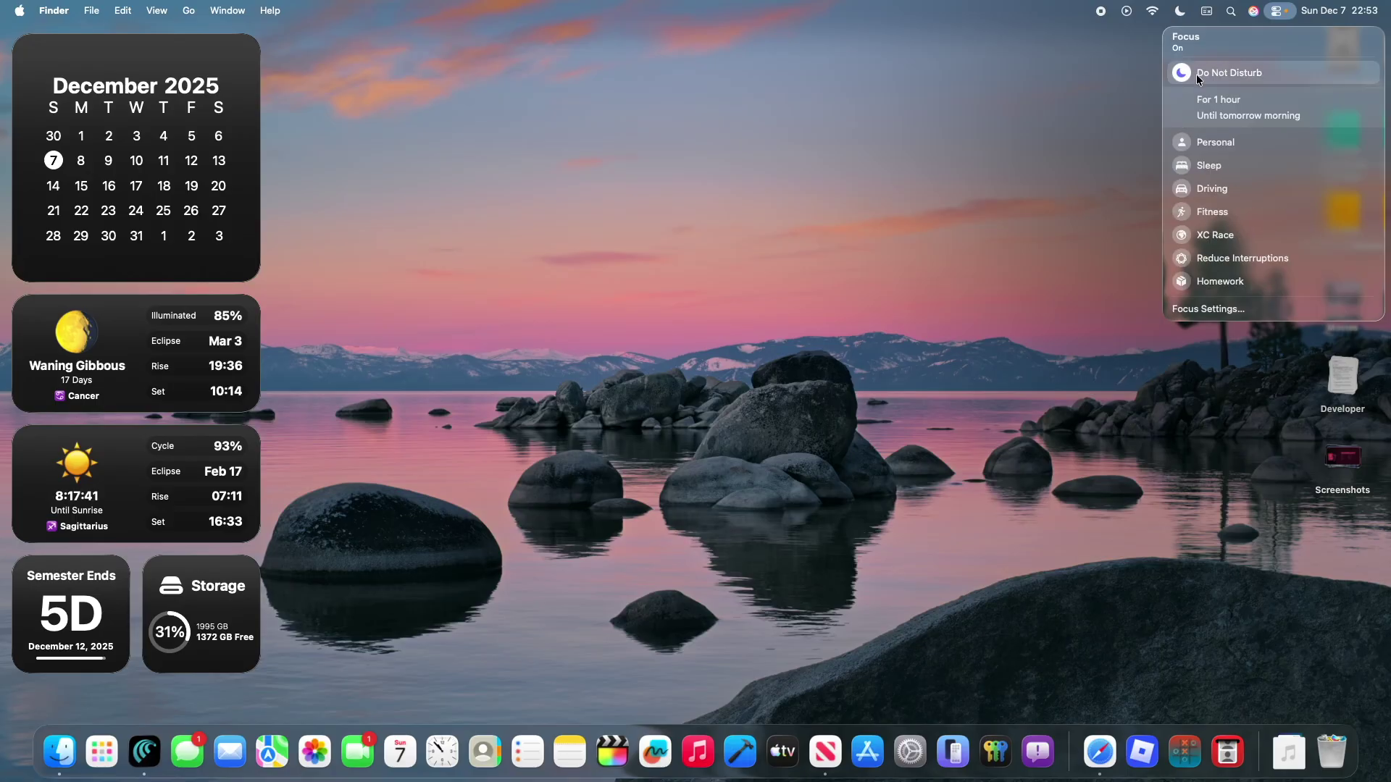
left_click(865, 262)
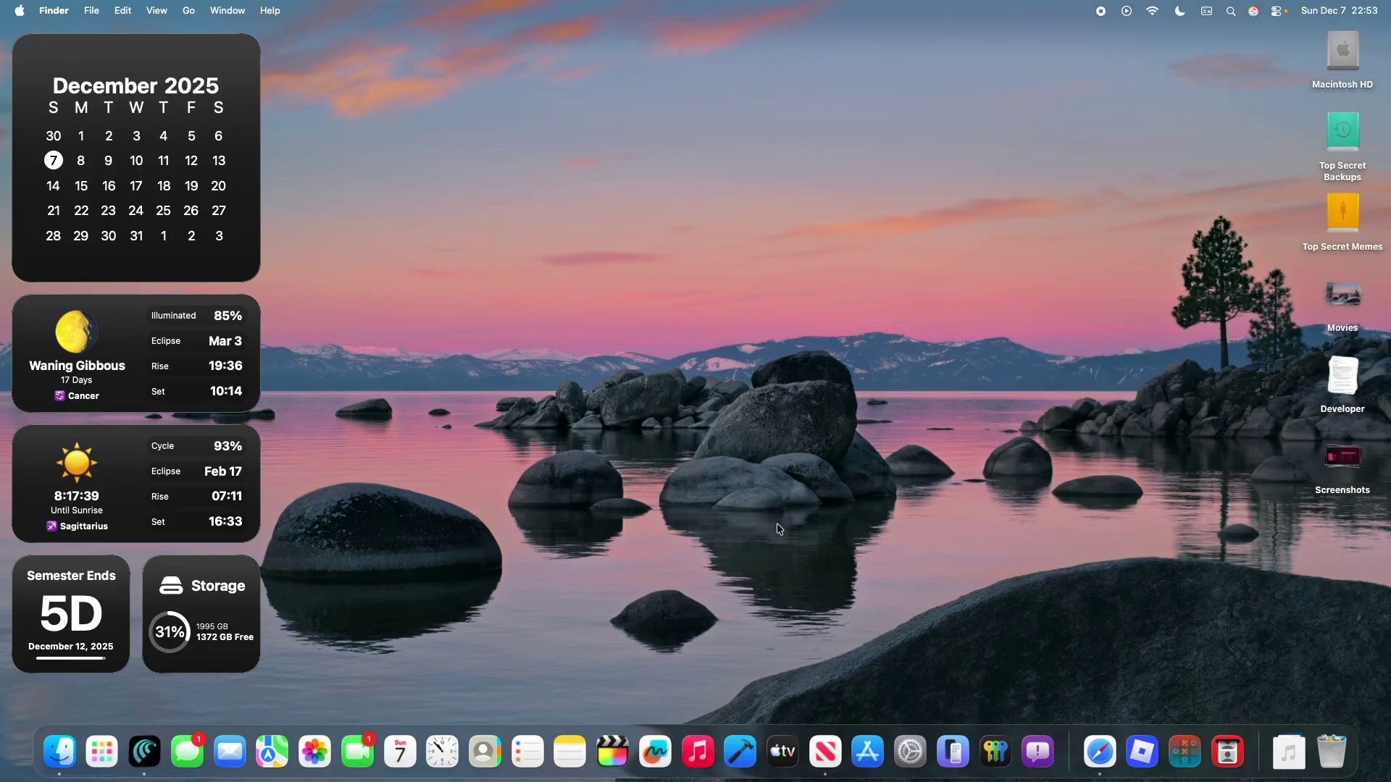
Step: Launch WilliWidgets from Spotlight with 'willi' and make its window full screen
key("super+space")
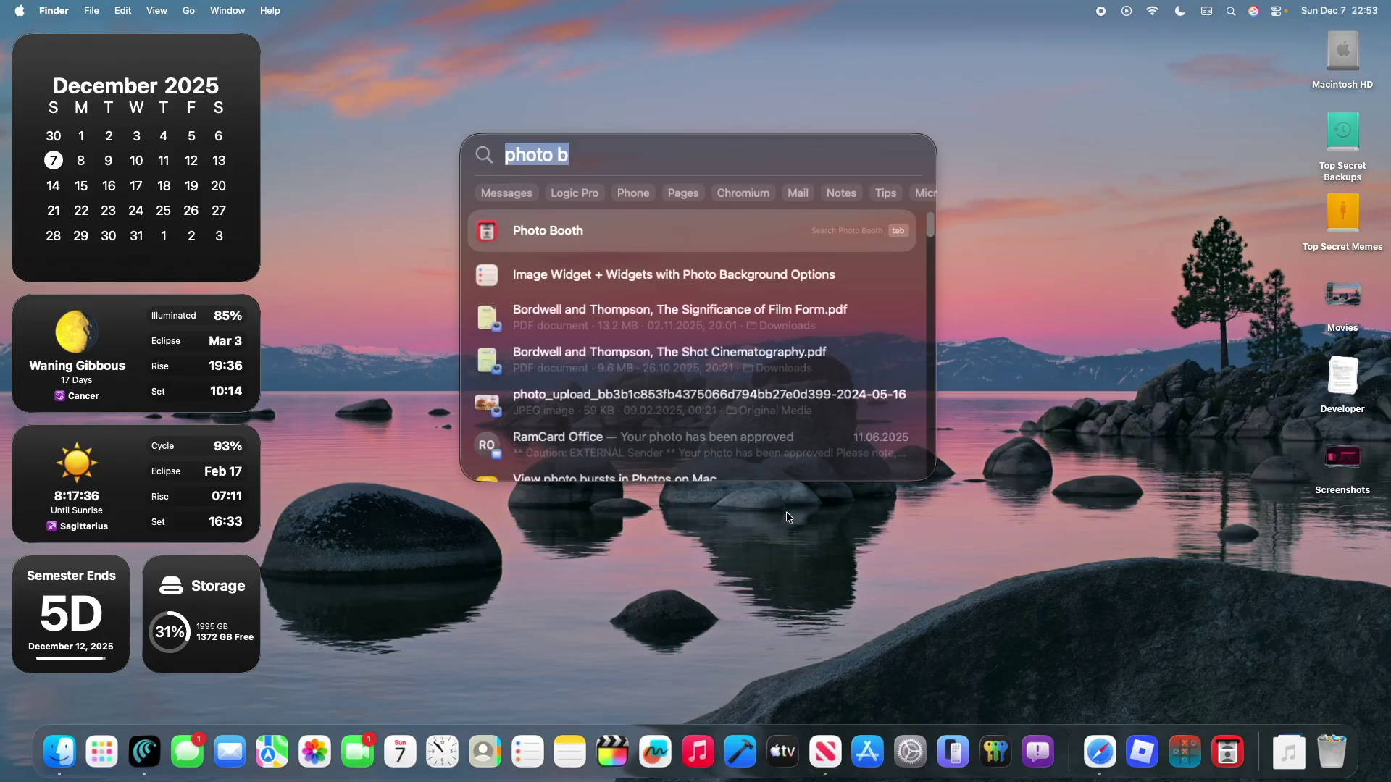
type("w")
key("BackSpace")
type("williWidgets")
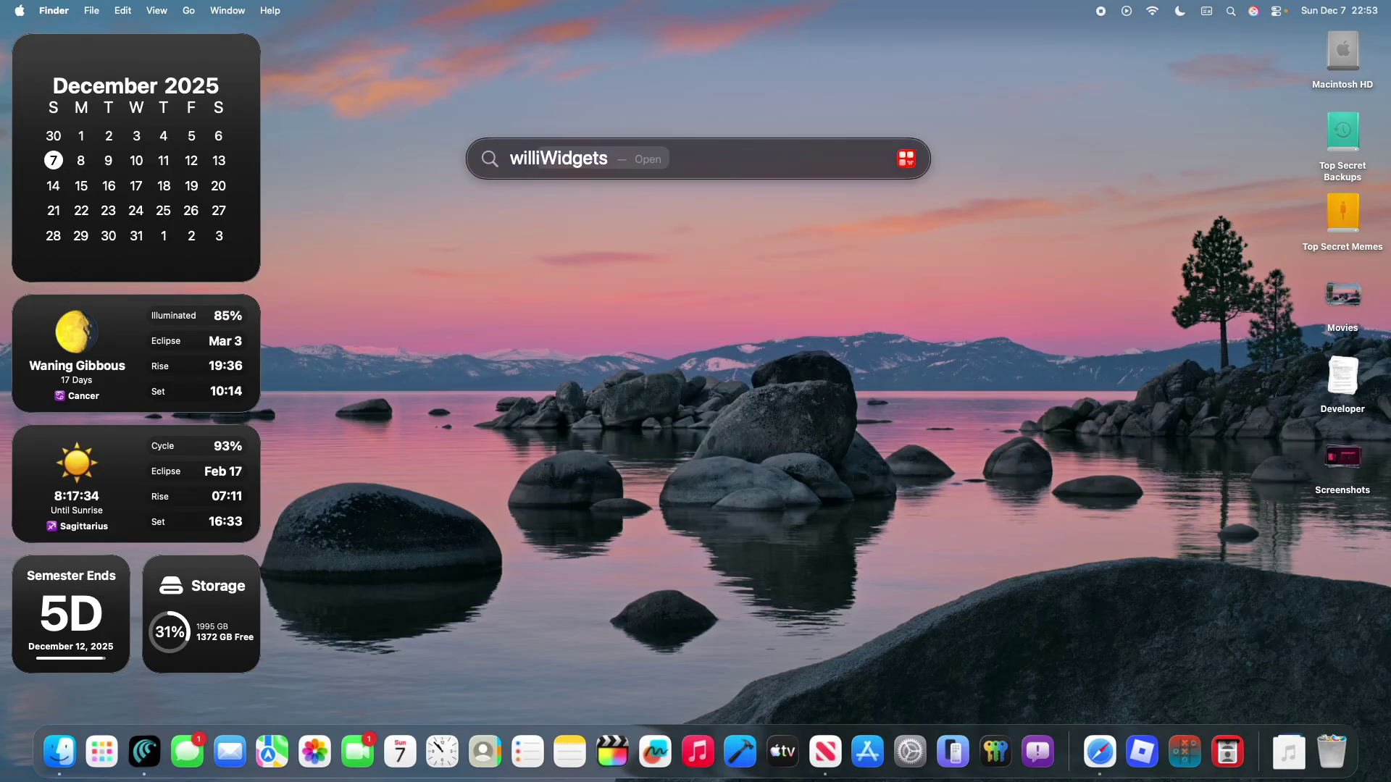
key("Return")
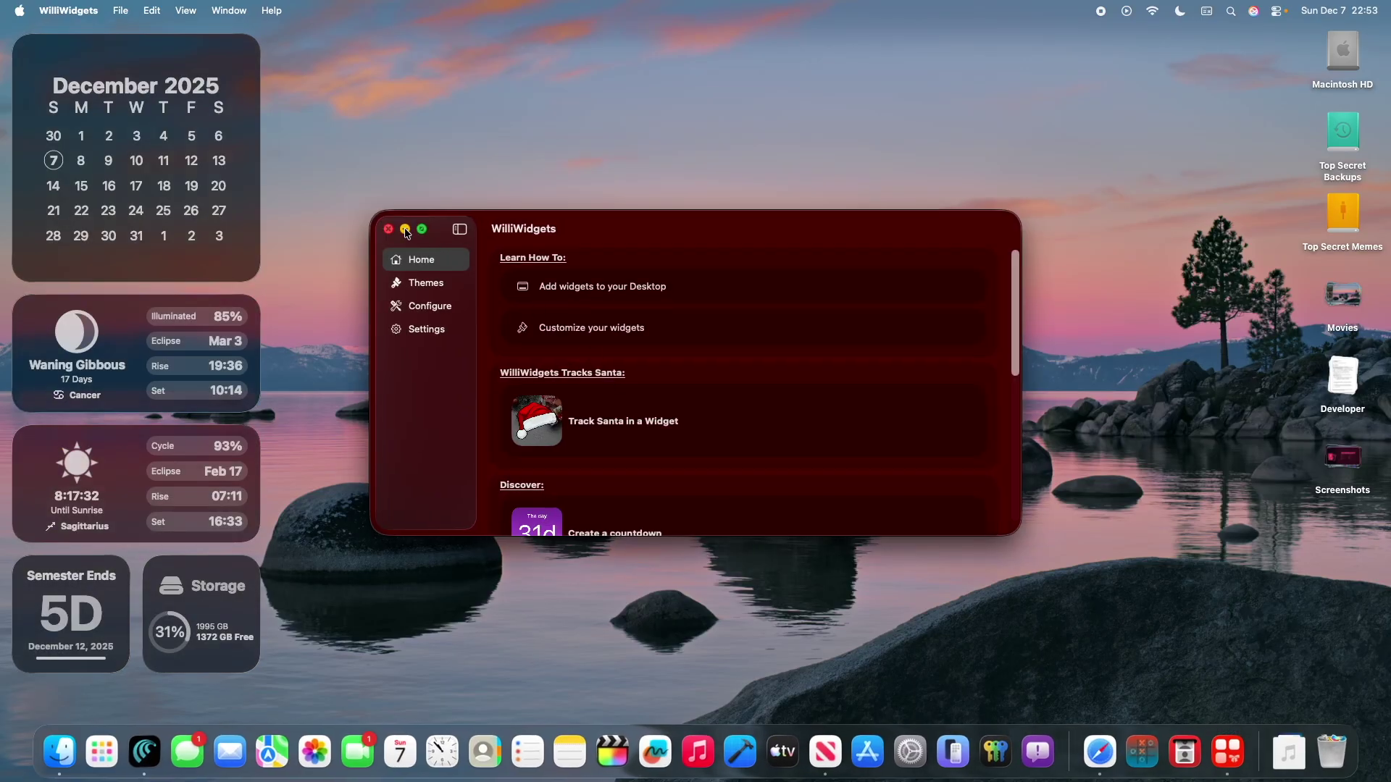
left_click(422, 229)
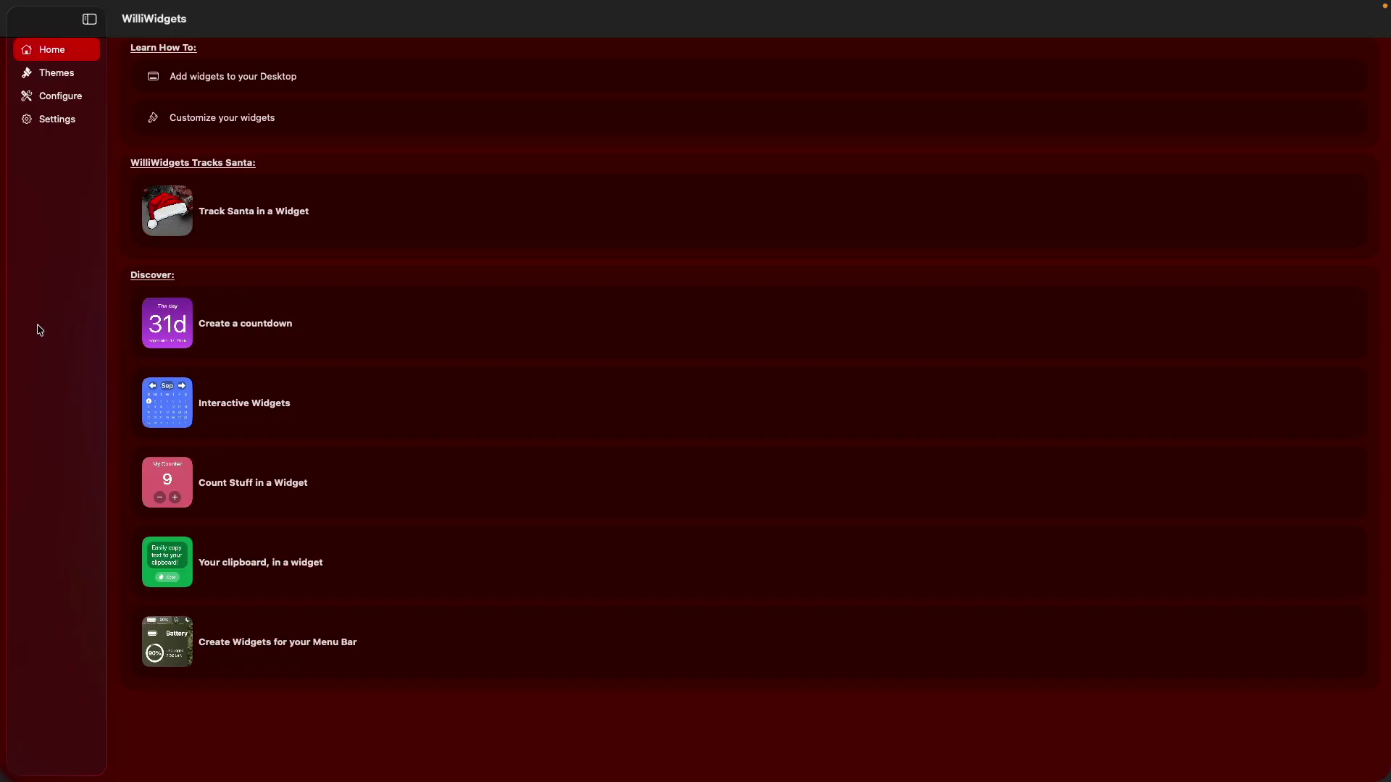
Step: Lower then raise speaker volume and display brightness, bringing the volume to full
key("XF86AudioLowerVolume")
key("XF86AudioLowerVolume")
key("XF86AudioLowerVolume")
key("XF86MonBrightnessDown")
key("XF86MonBrightnessDown")
key("XF86MonBrightnessDown")
key("XF86MonBrightnessUp")
key("XF86MonBrightnessUp")
key("XF86MonBrightnessUp")
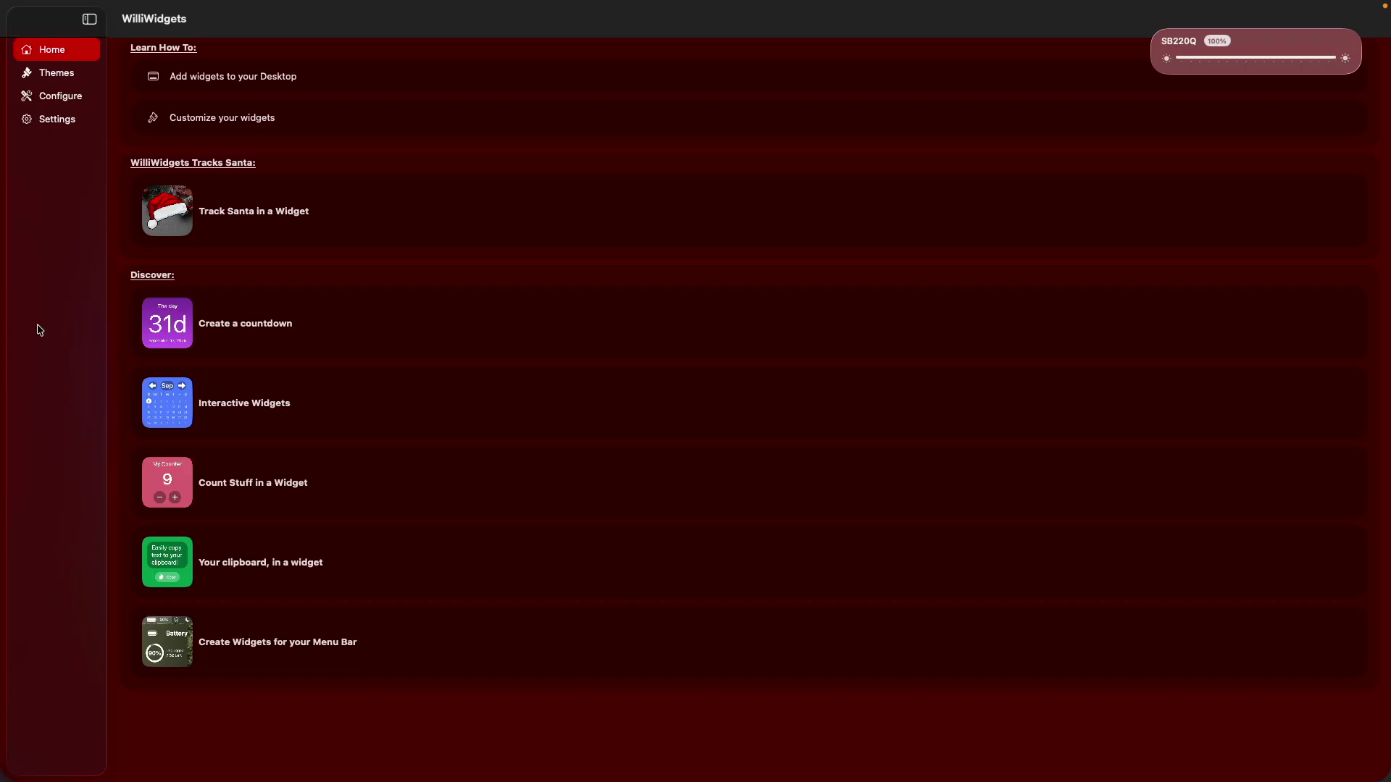
key("XF86AudioRaiseVolume")
key("XF86AudioRaiseVolume")
key("XF86AudioRaiseVolume")
key("XF86AudioRaiseVolume")
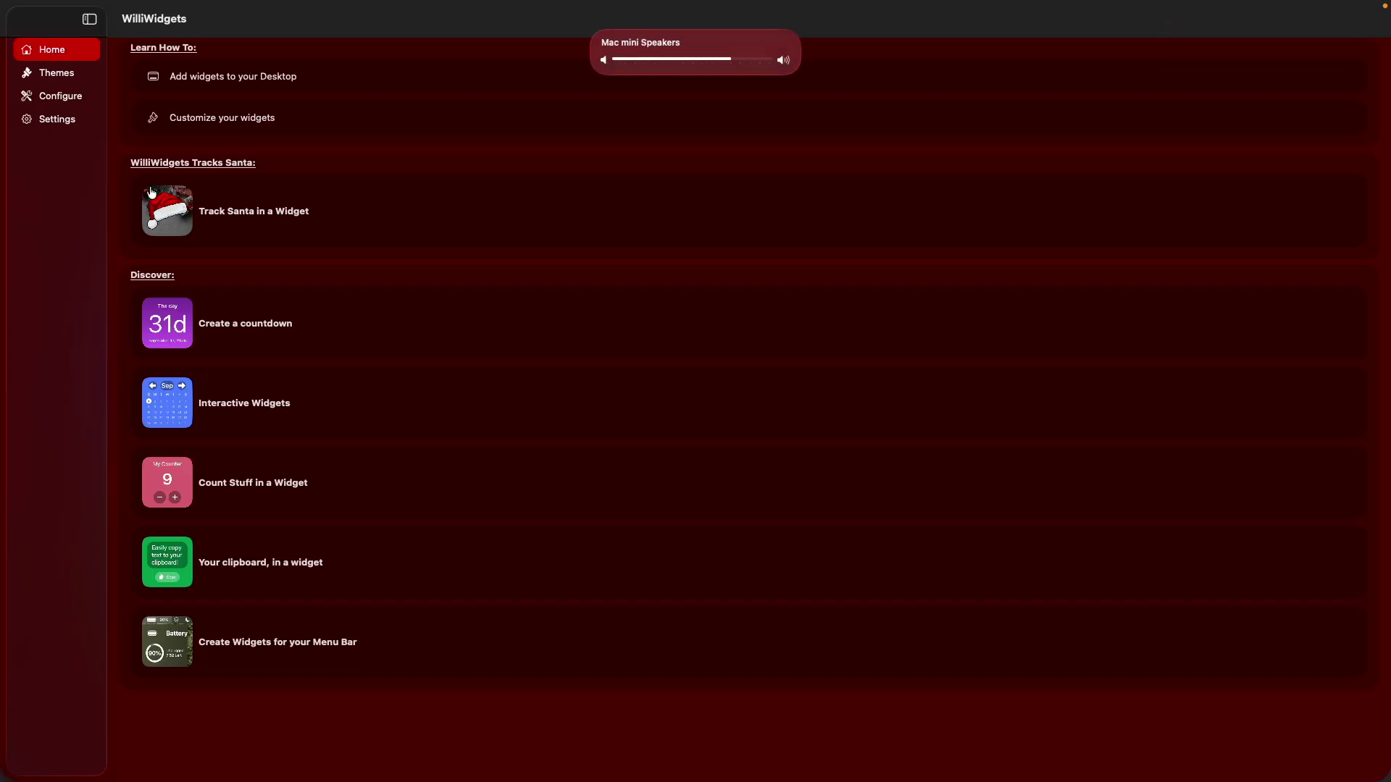
key("XF86AudioRaiseVolume")
key("XF86AudioRaiseVolume")
key("XF86AudioLowerVolume")
key("XF86AudioLowerVolume")
key("XF86AudioLowerVolume")
key("XF86AudioLowerVolume")
key("XF86AudioRaiseVolume")
key("XF86AudioRaiseVolume")
key("XF86AudioRaiseVolume")
key("XF86AudioRaiseVolume")
Step: Return the volume to full and leave the display brightness at 94%
key("XF86AudioLowerVolume")
key("XF86AudioLowerVolume")
key("XF86AudioLowerVolume")
key("XF86AudioRaiseVolume")
key("XF86AudioRaiseVolume")
key("XF86AudioRaiseVolume")
key("XF86MonBrightnessUp")
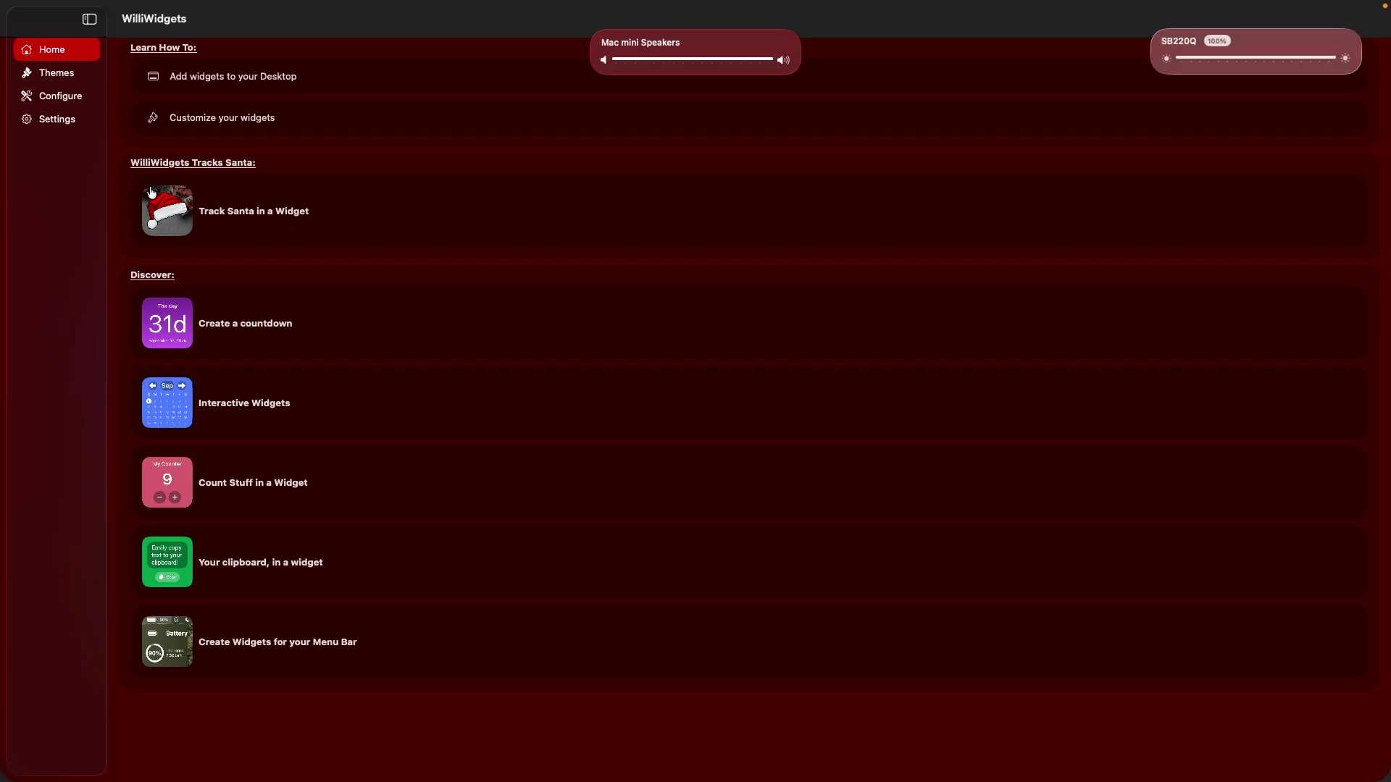
key("XF86MonBrightnessDown")
key("XF86MonBrightnessDown")
key("XF86MonBrightnessUp")
key("XF86MonBrightnessUp")
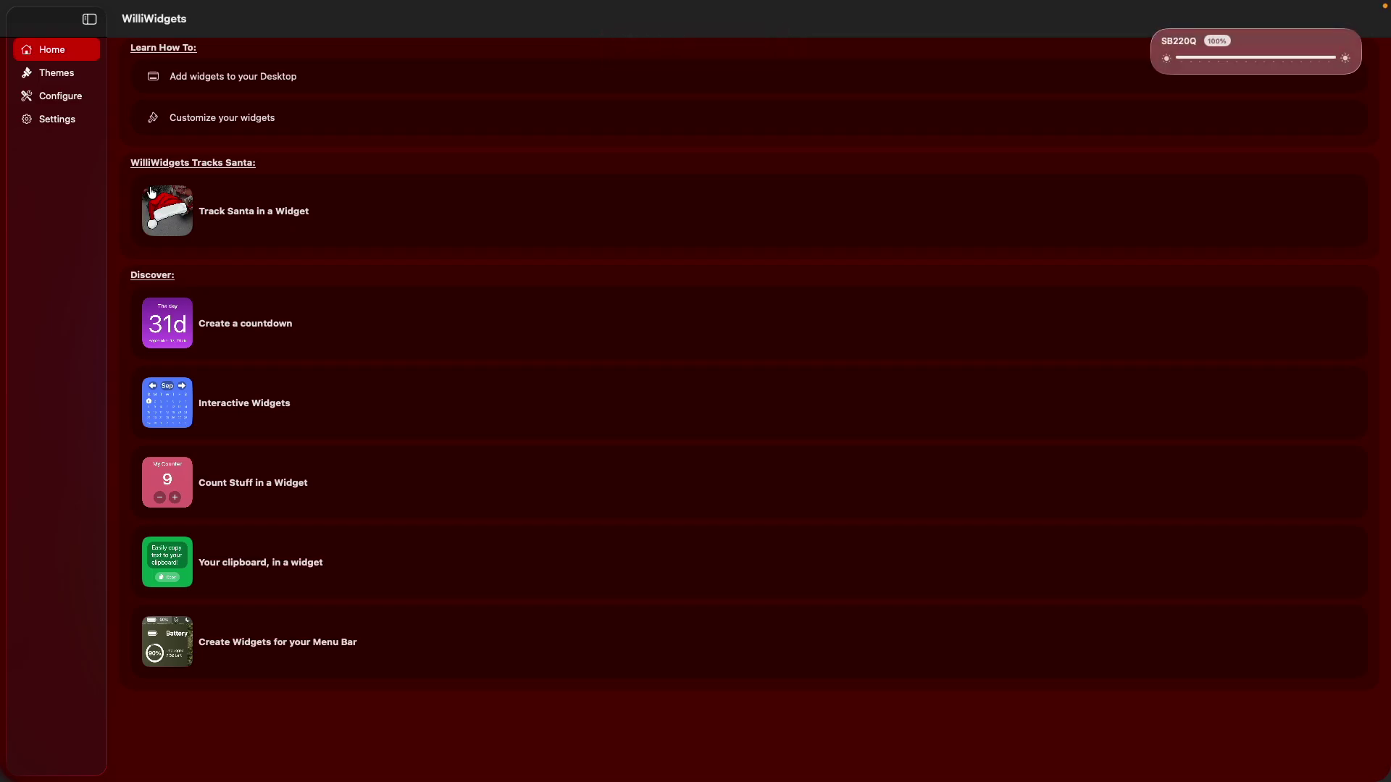
key("XF86MonBrightnessDown")
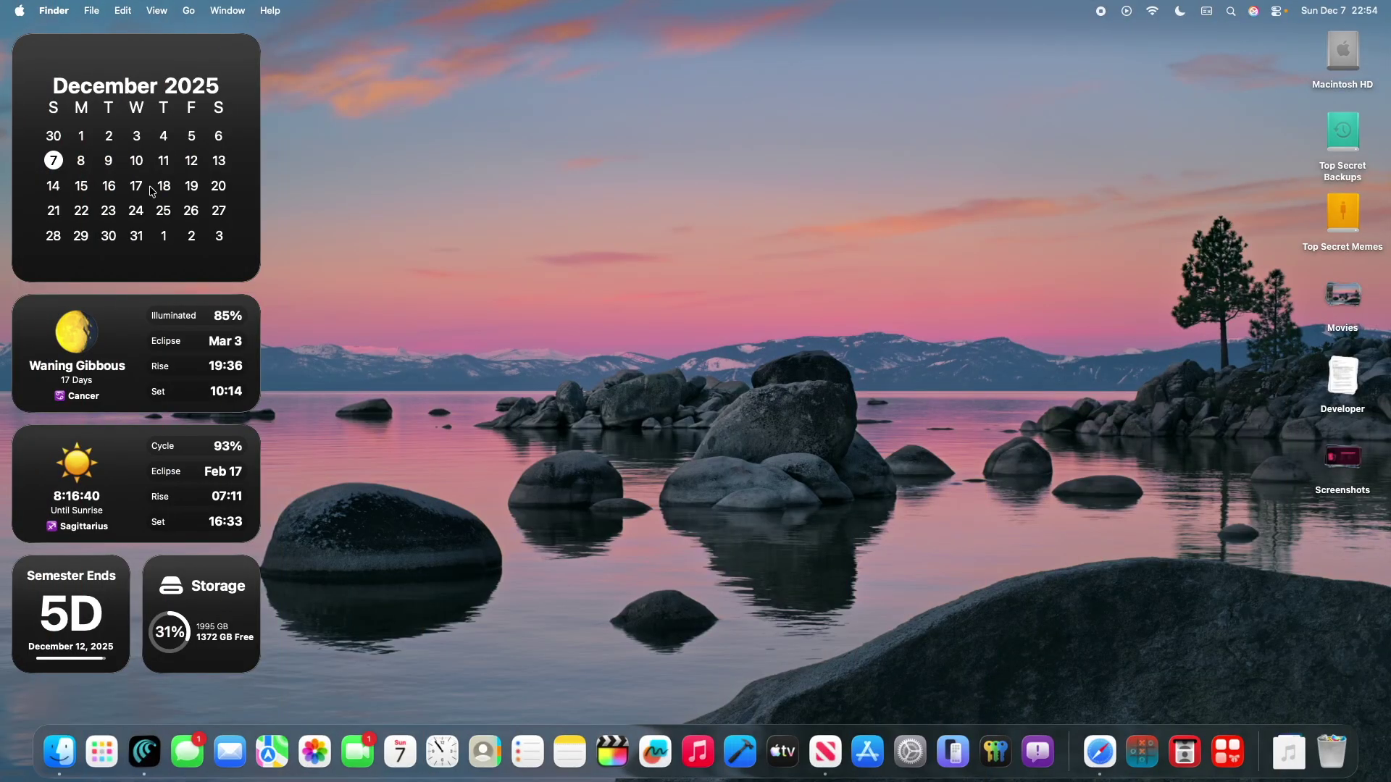
Step: Launch Podcasts via Spotlight and open the episode's full now-playing view with transcript
key("super+space")
type("podcasts")
key("Return")
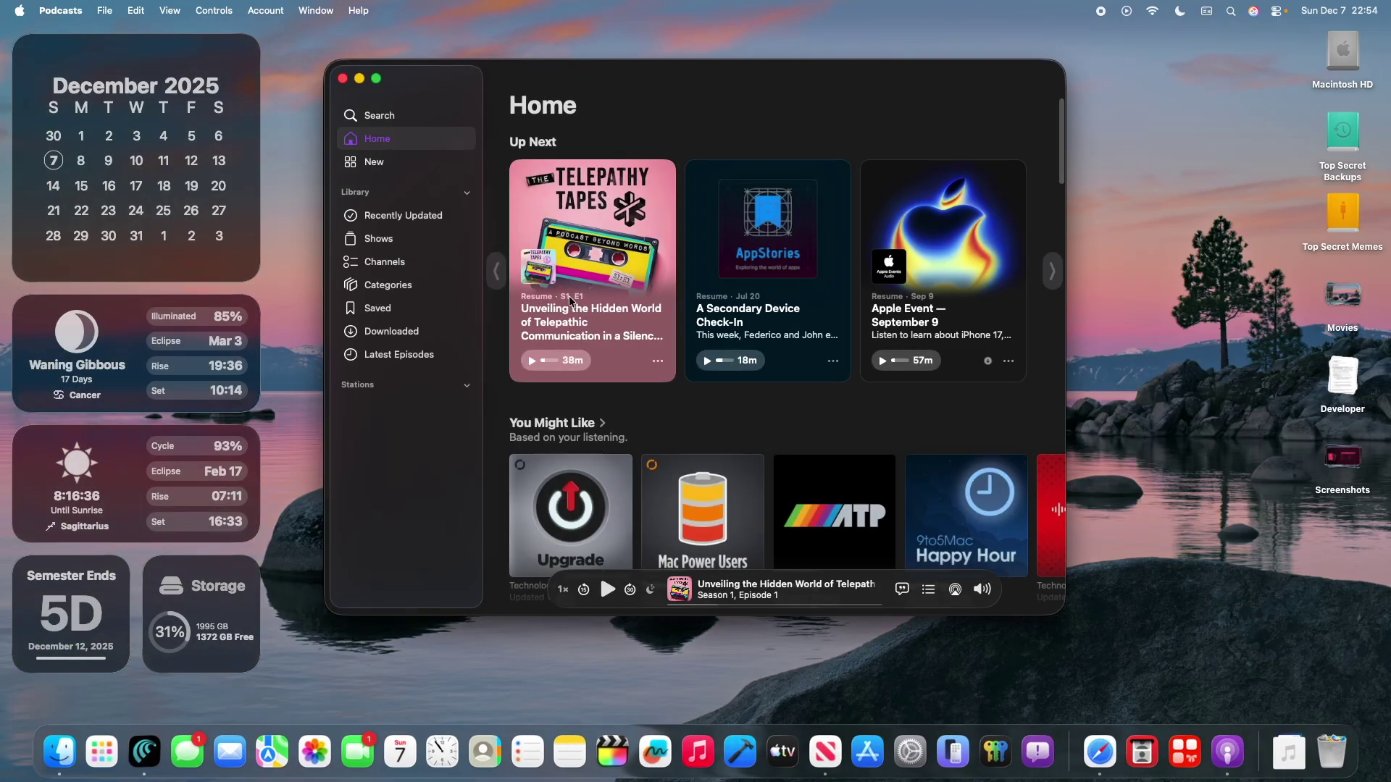
left_click(680, 590)
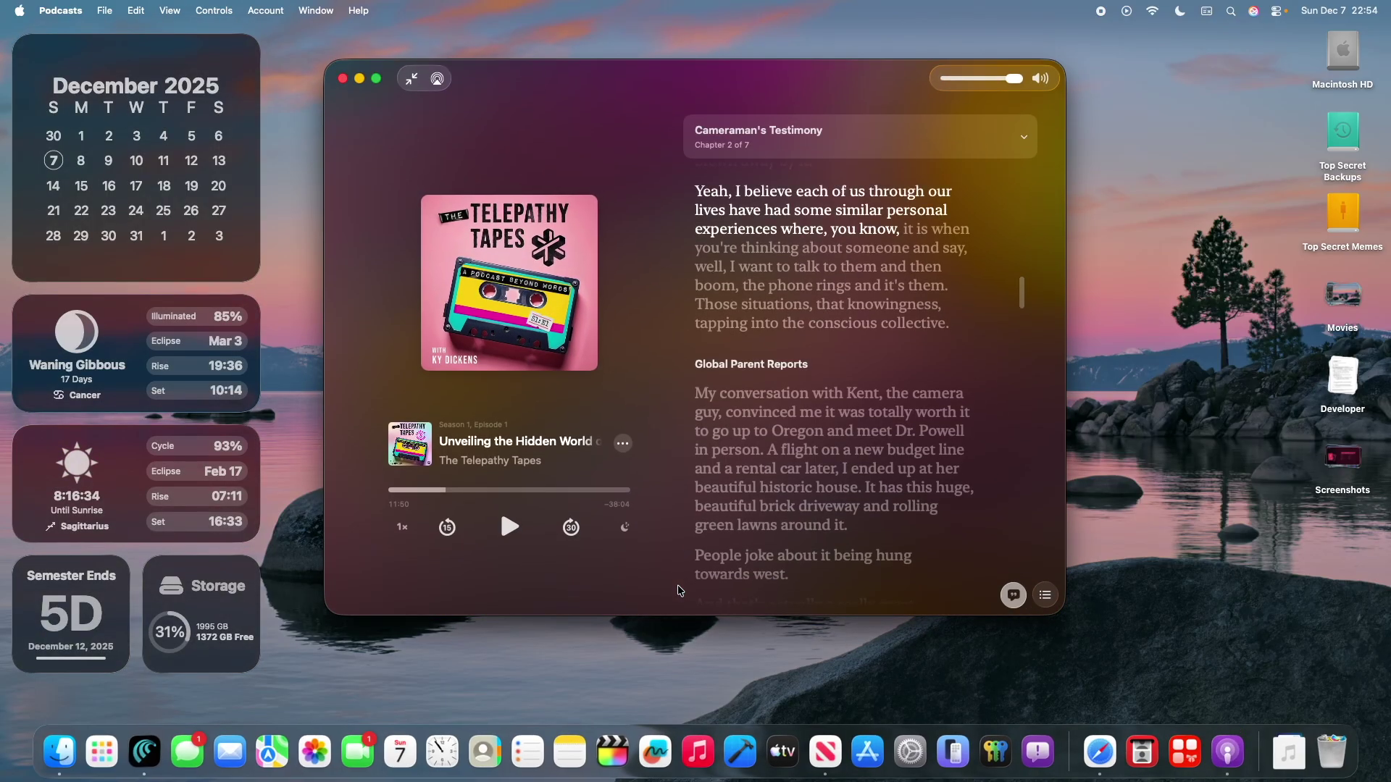
Step: Play The Telepathy Tapes episode briefly and leave it paused at 12:08
left_click(510, 527)
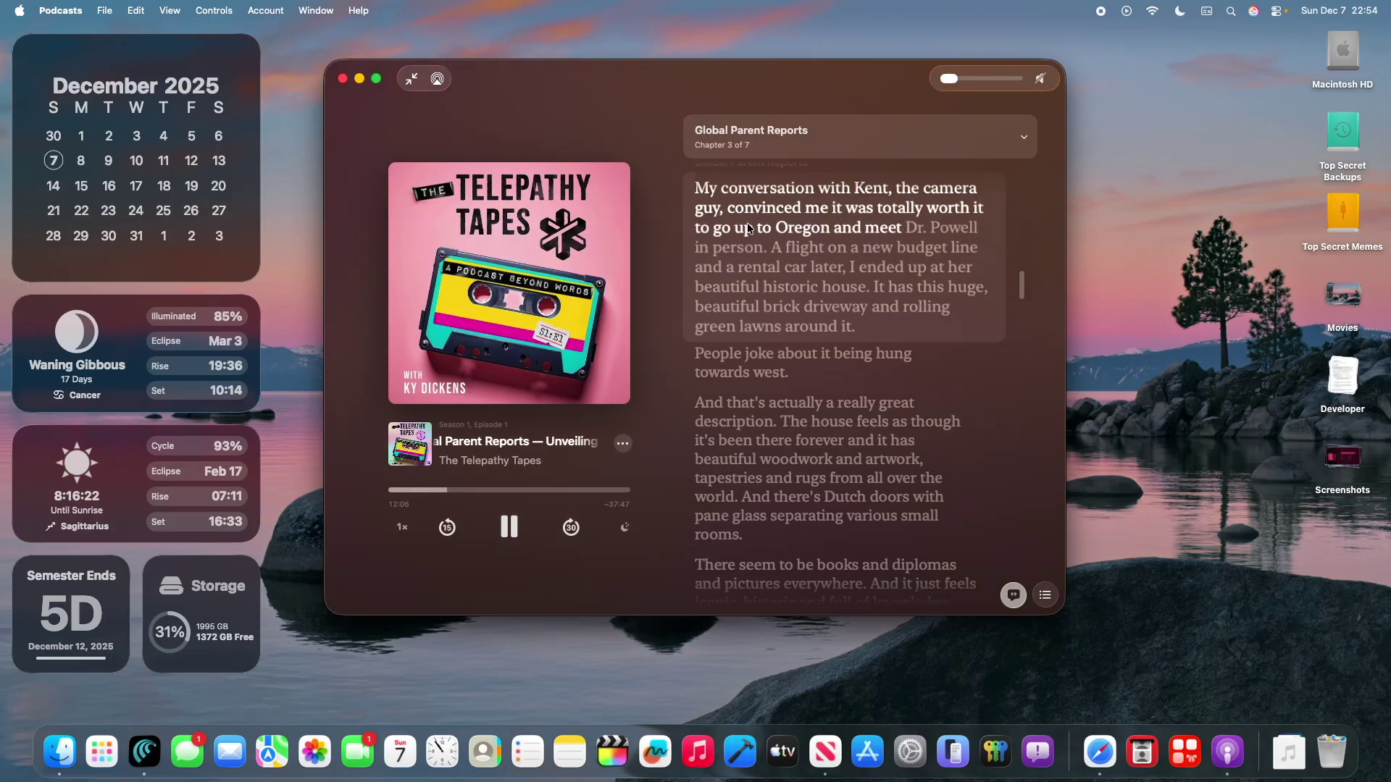
key("space")
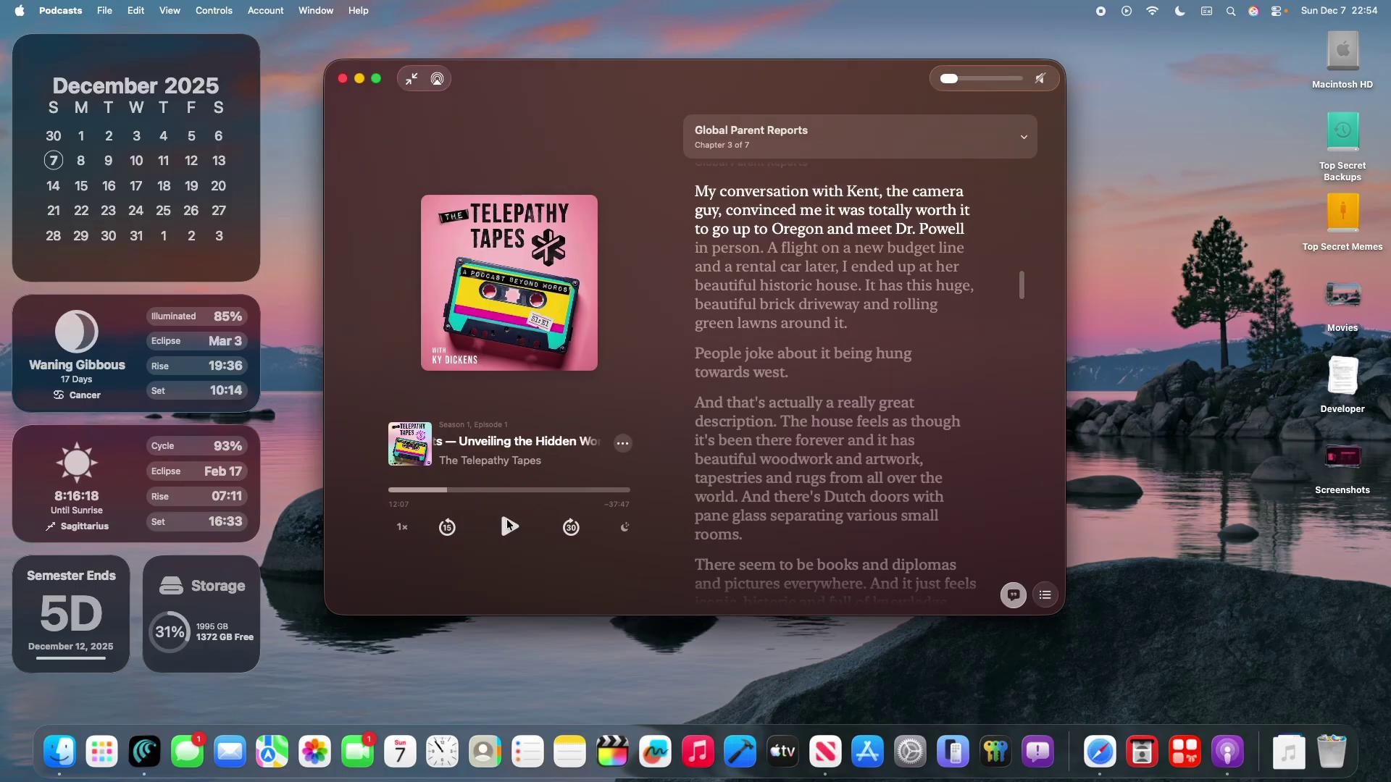
left_click(509, 526)
left_click(508, 526)
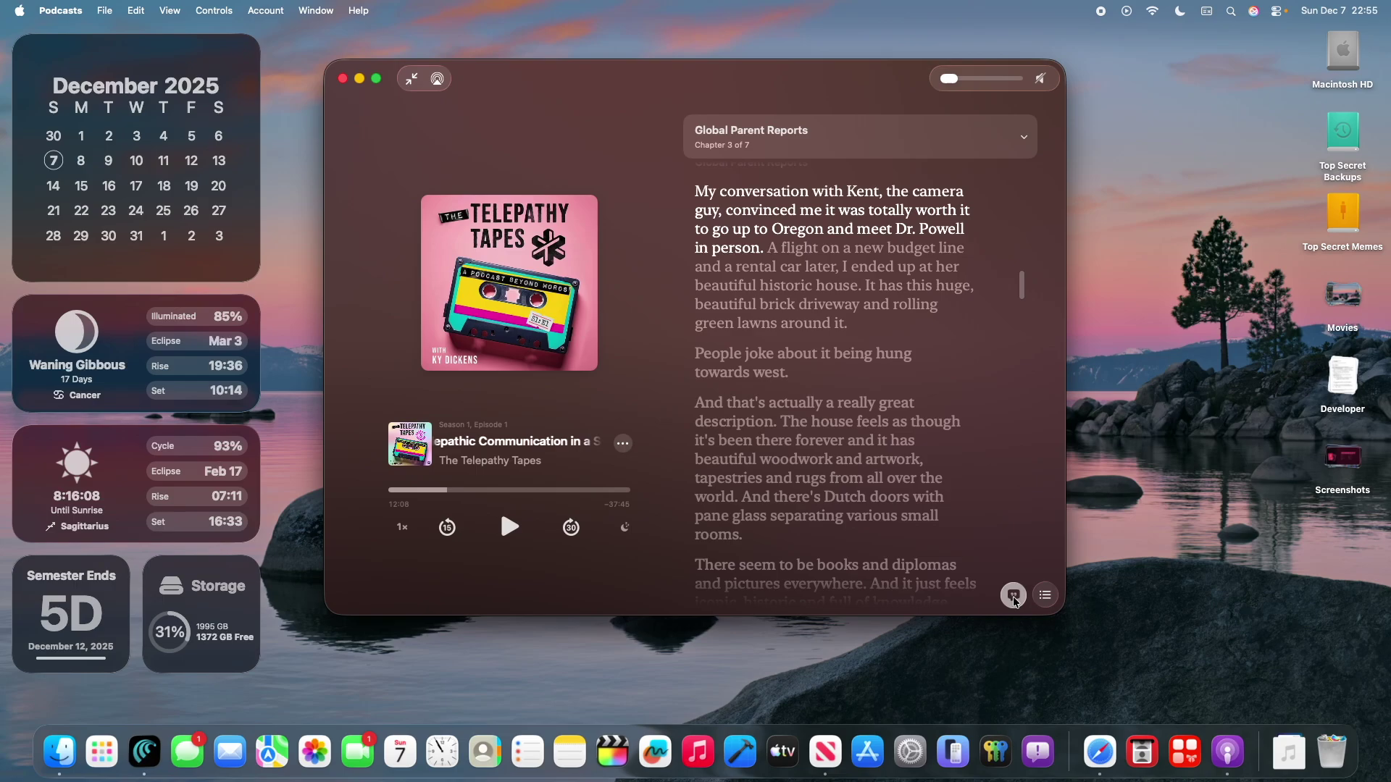
Step: Expand the Chapters list to review all seven chapters, then collapse it
left_click(1021, 135)
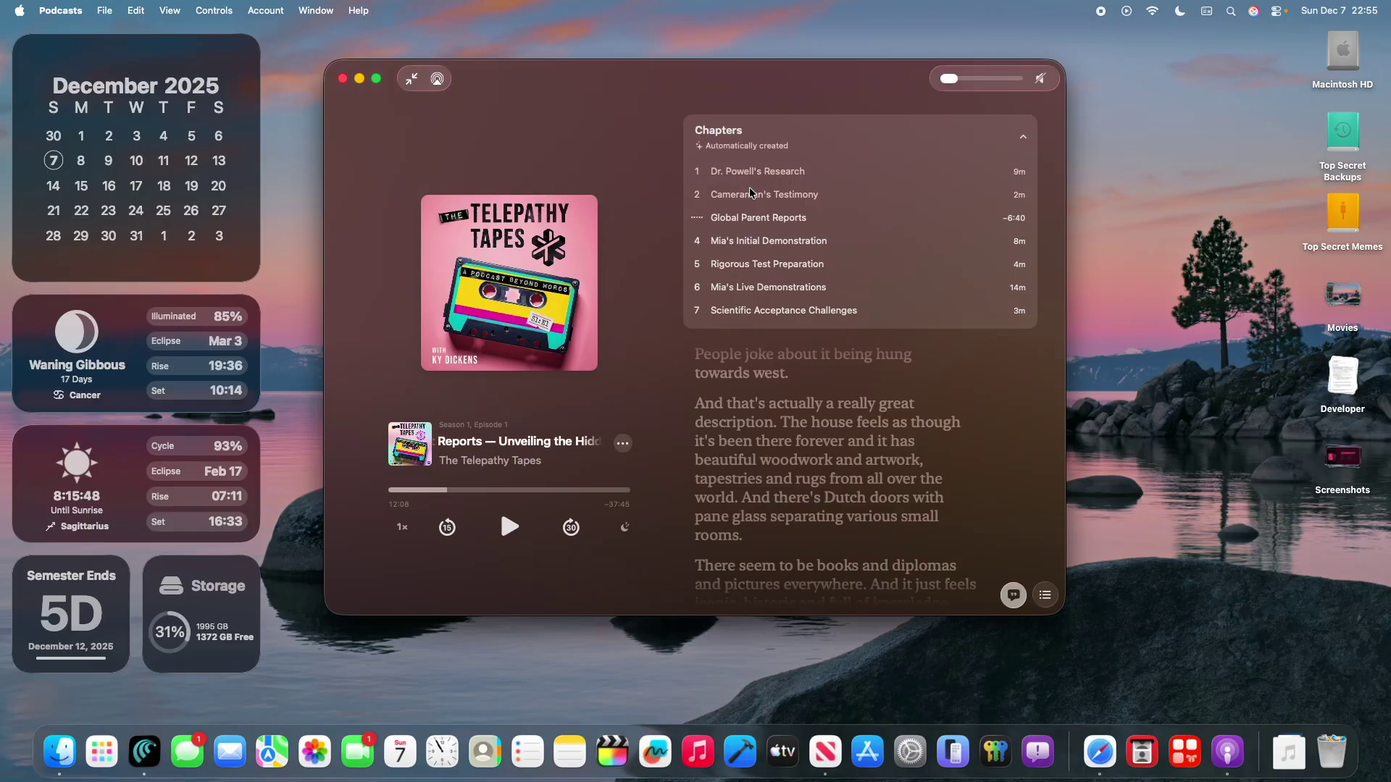
left_click(697, 147)
Step: Go to Home, open The Telepathy Tapes episode page and scroll through its host, transcript and information
left_click(411, 78)
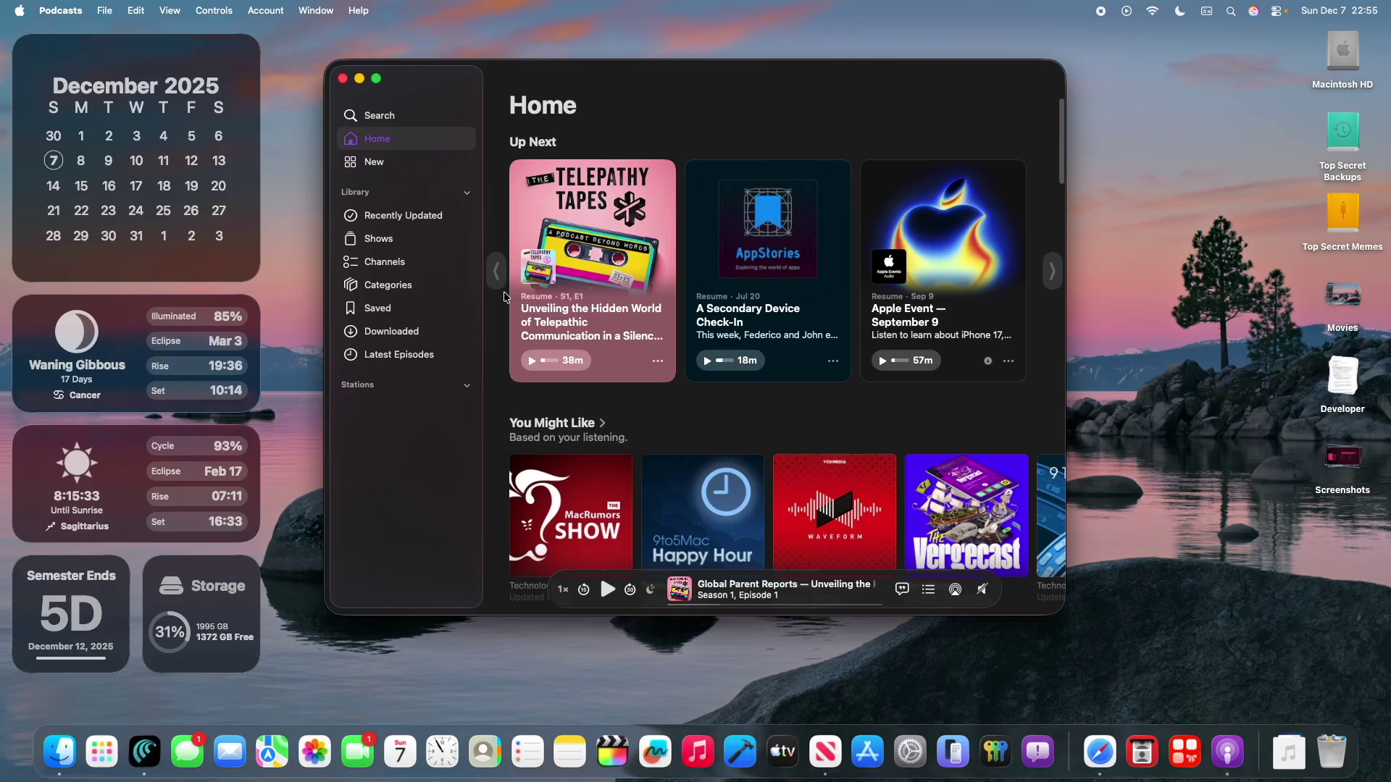
left_click(562, 263)
scroll(644, 392, "down", 6)
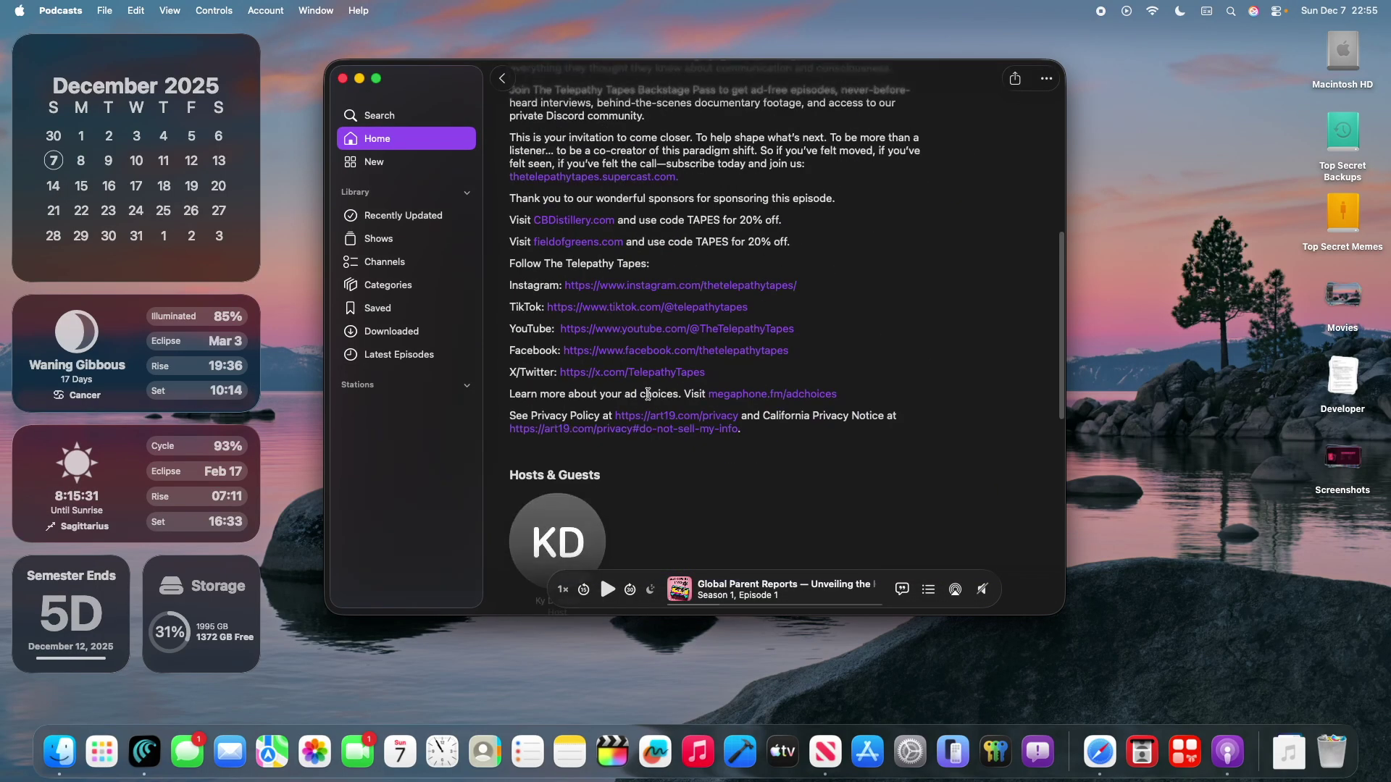
scroll(654, 396, "up", 2)
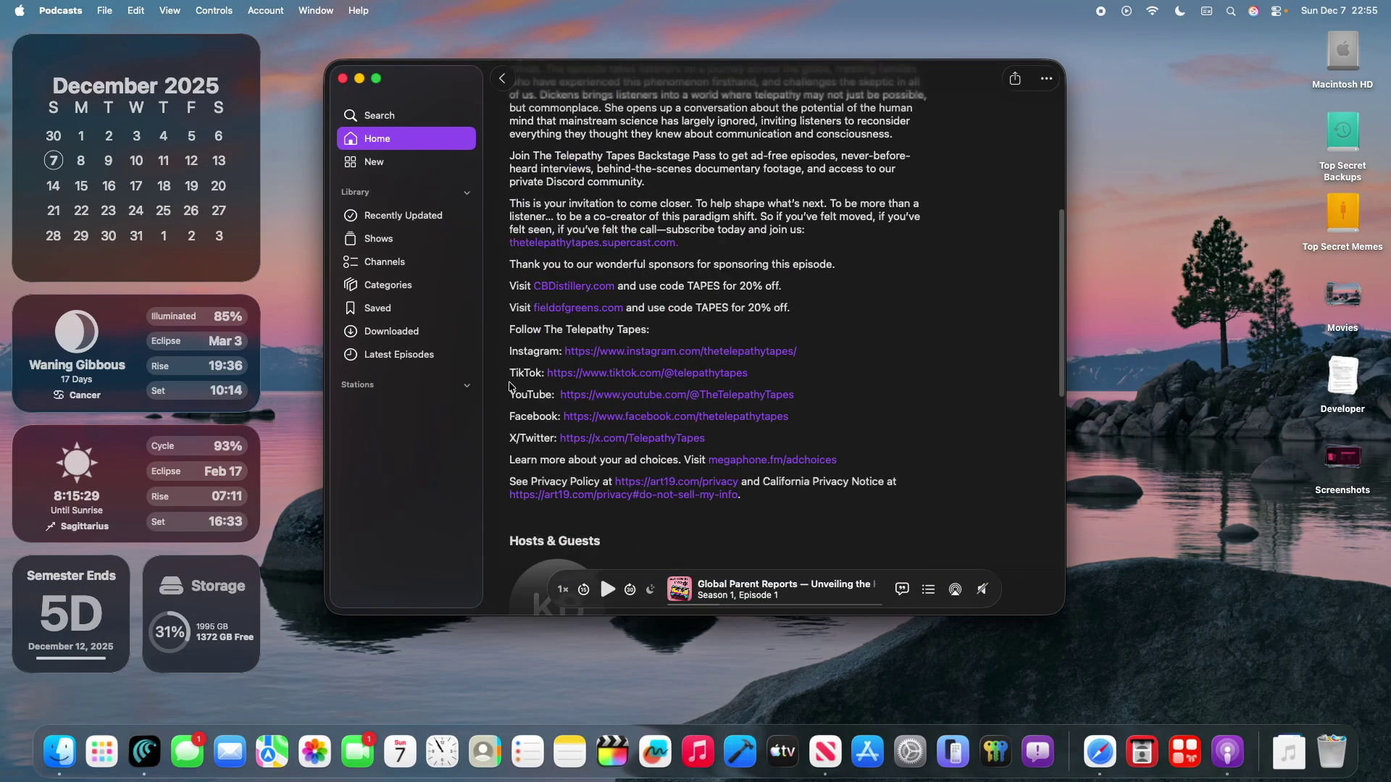
scroll(752, 459, "down", 8)
scroll(667, 261, "up", 2)
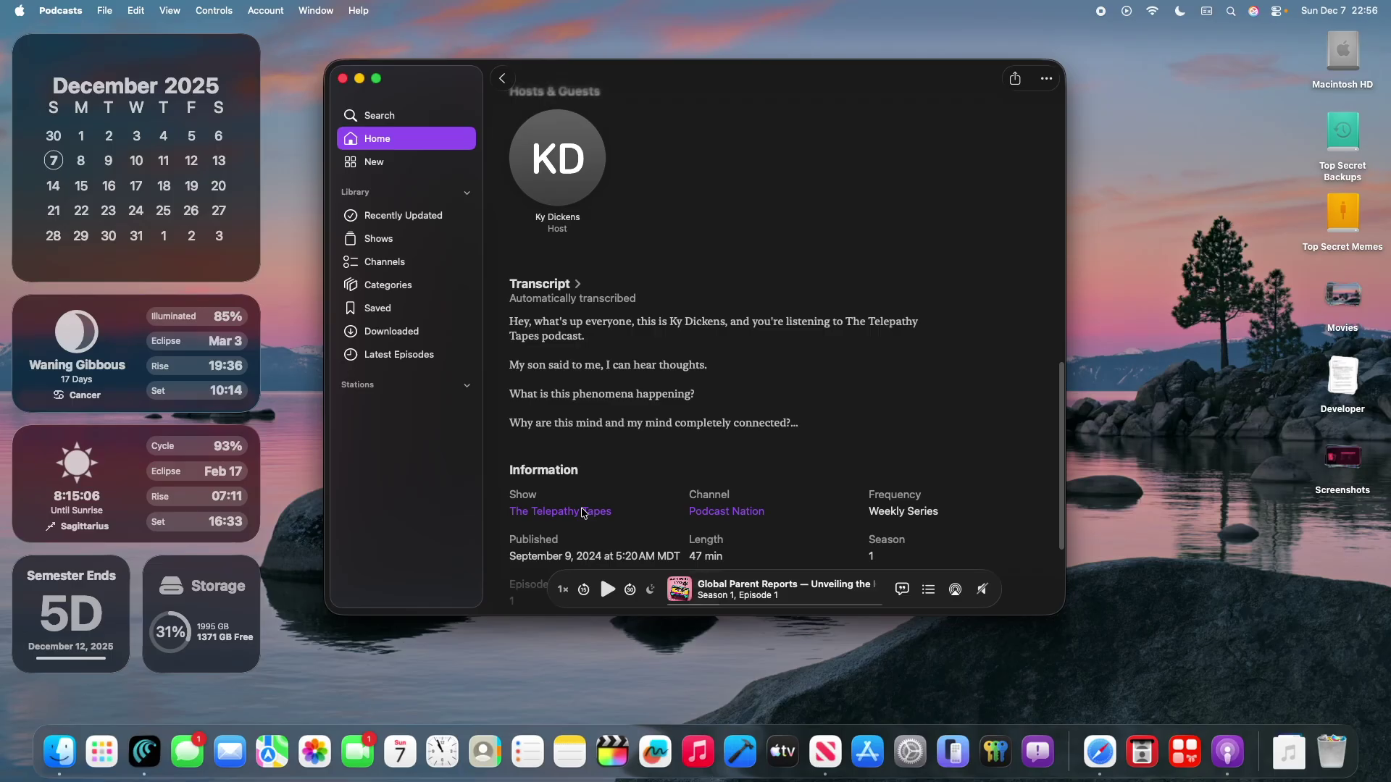
scroll(564, 313, "up", 2)
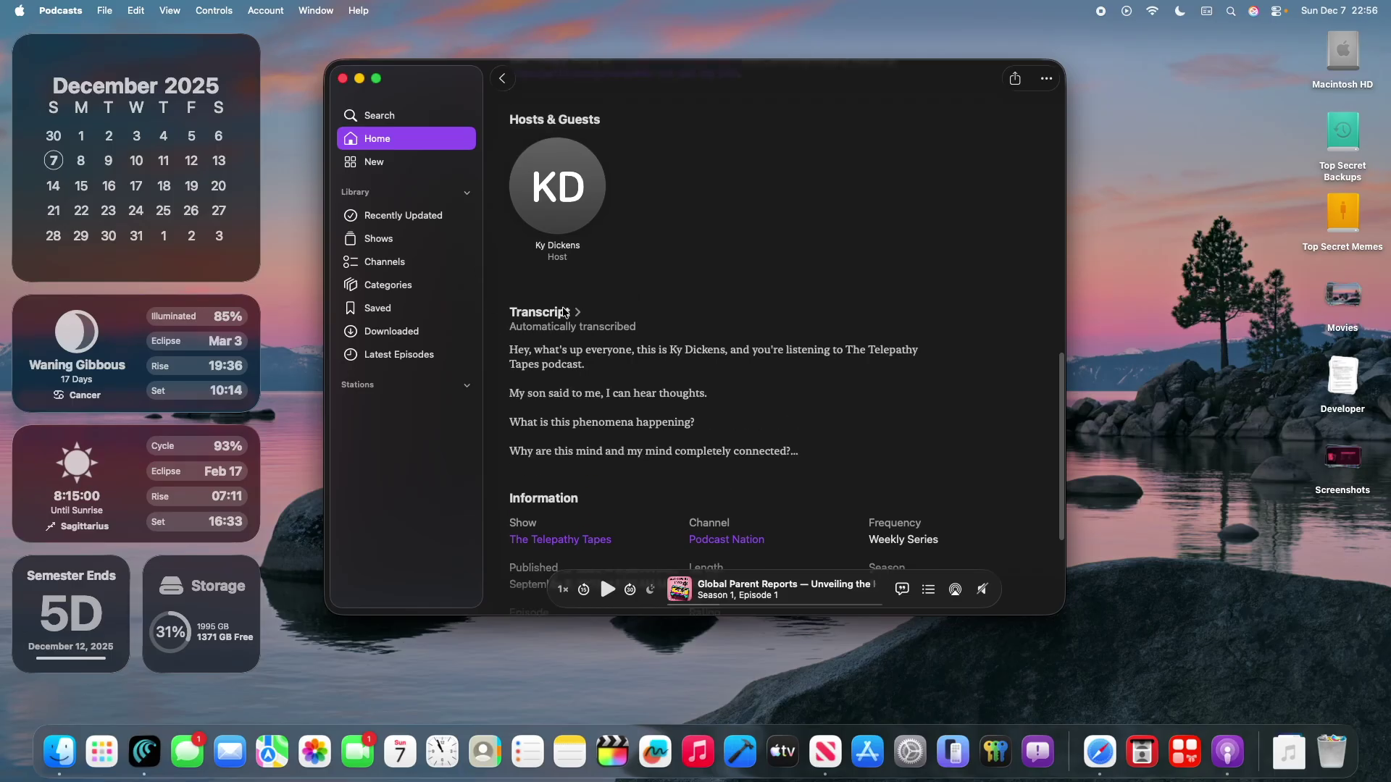